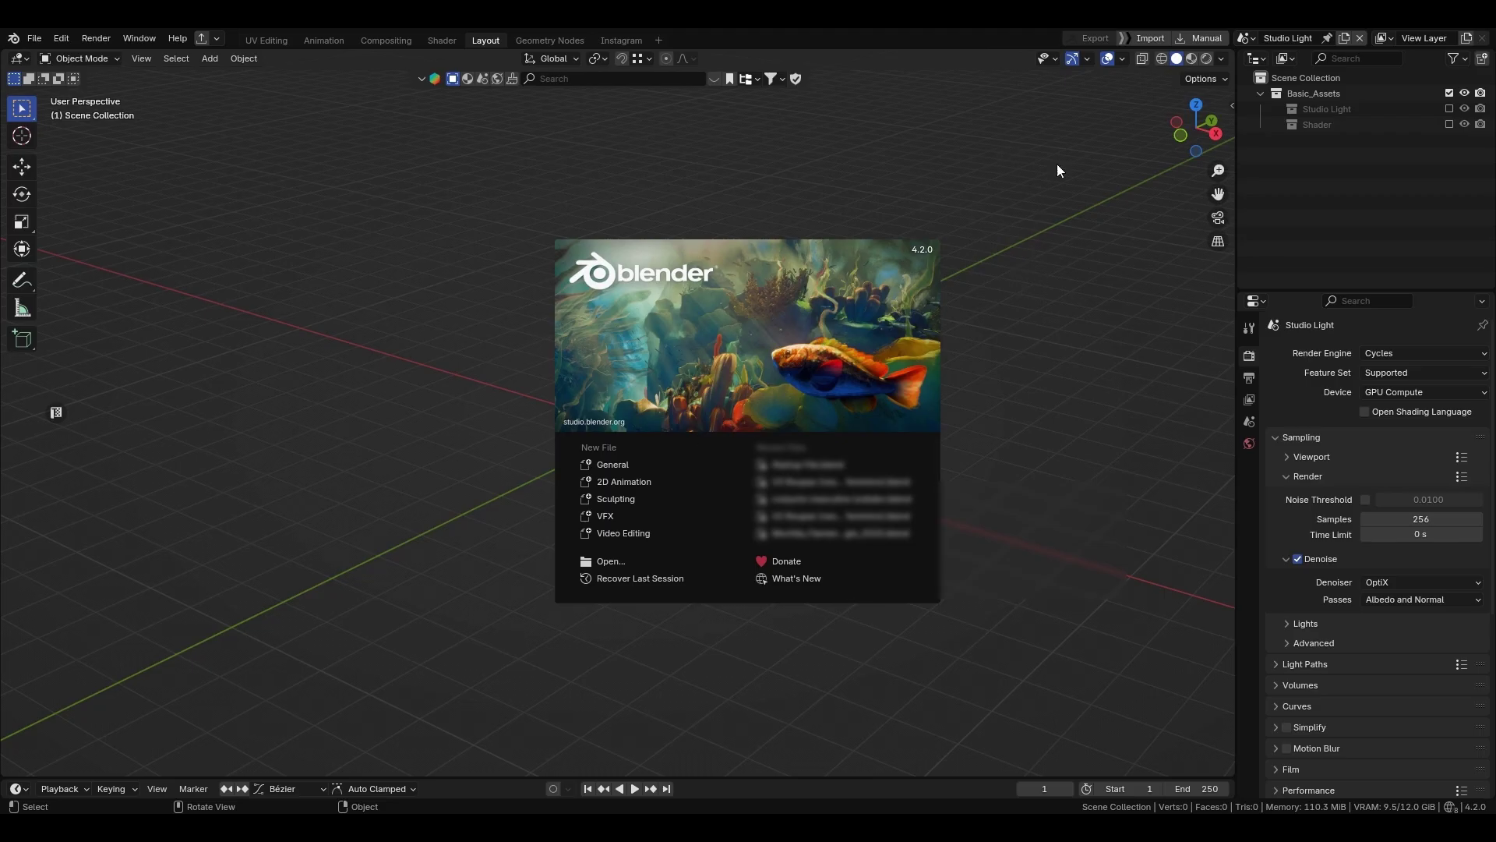
Dismiss the splash screen and load the factory settings to restore the default scene.
click(1026, 290)
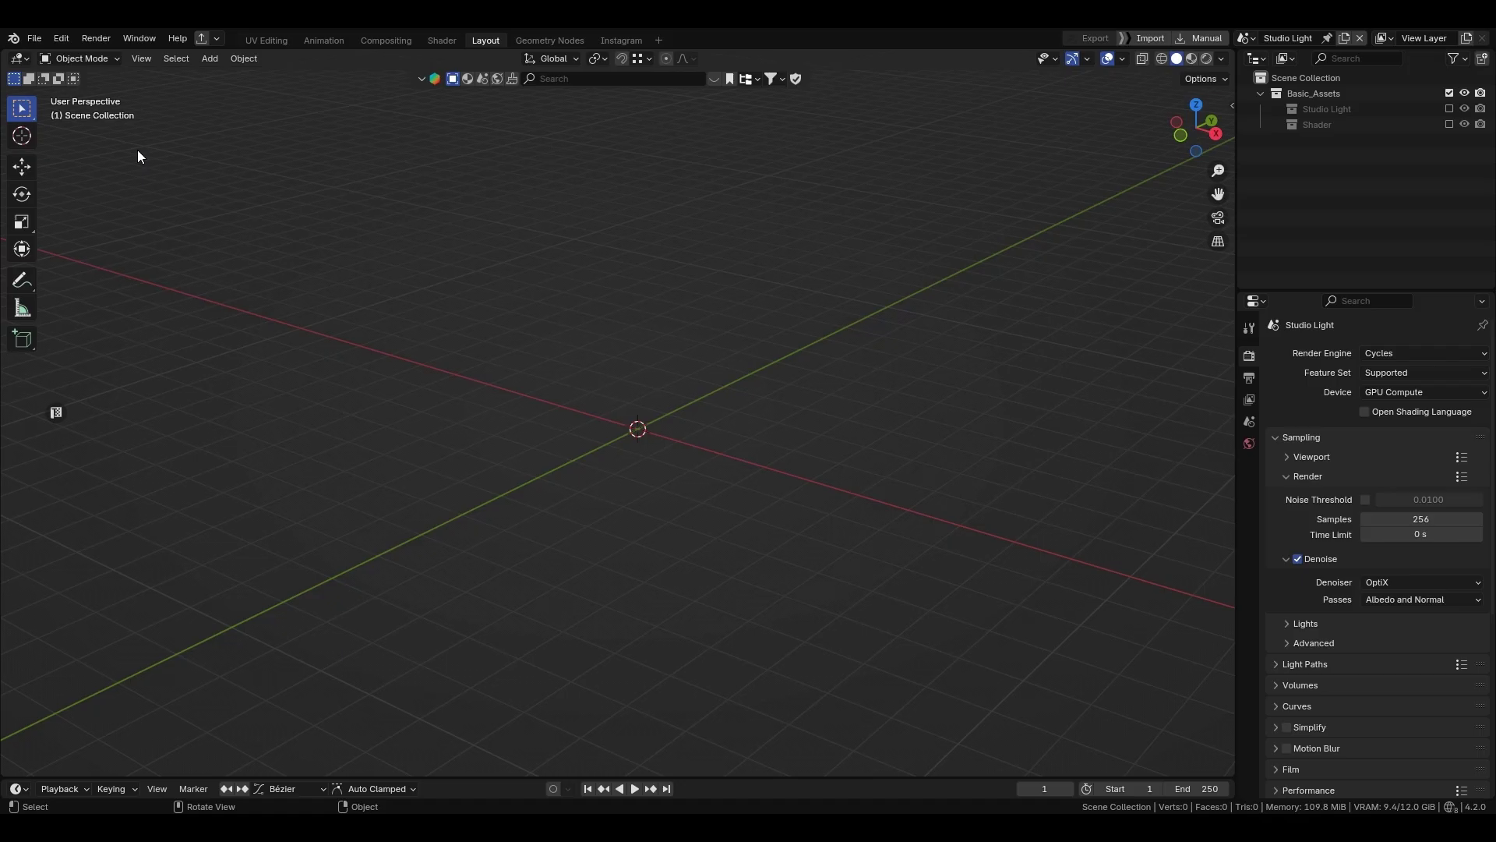
click(35, 39)
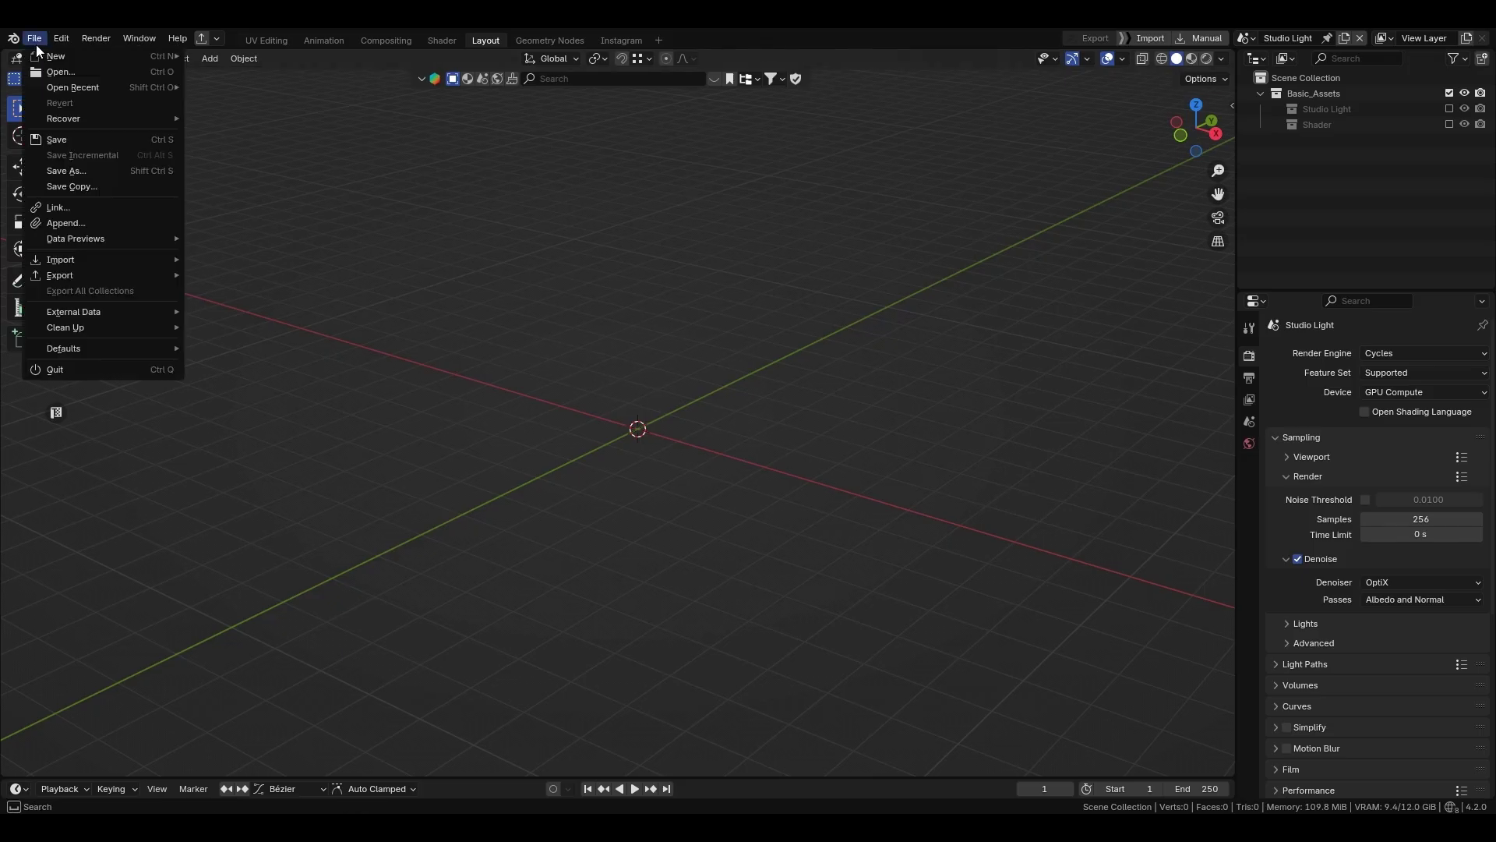
mouse_move(166, 347)
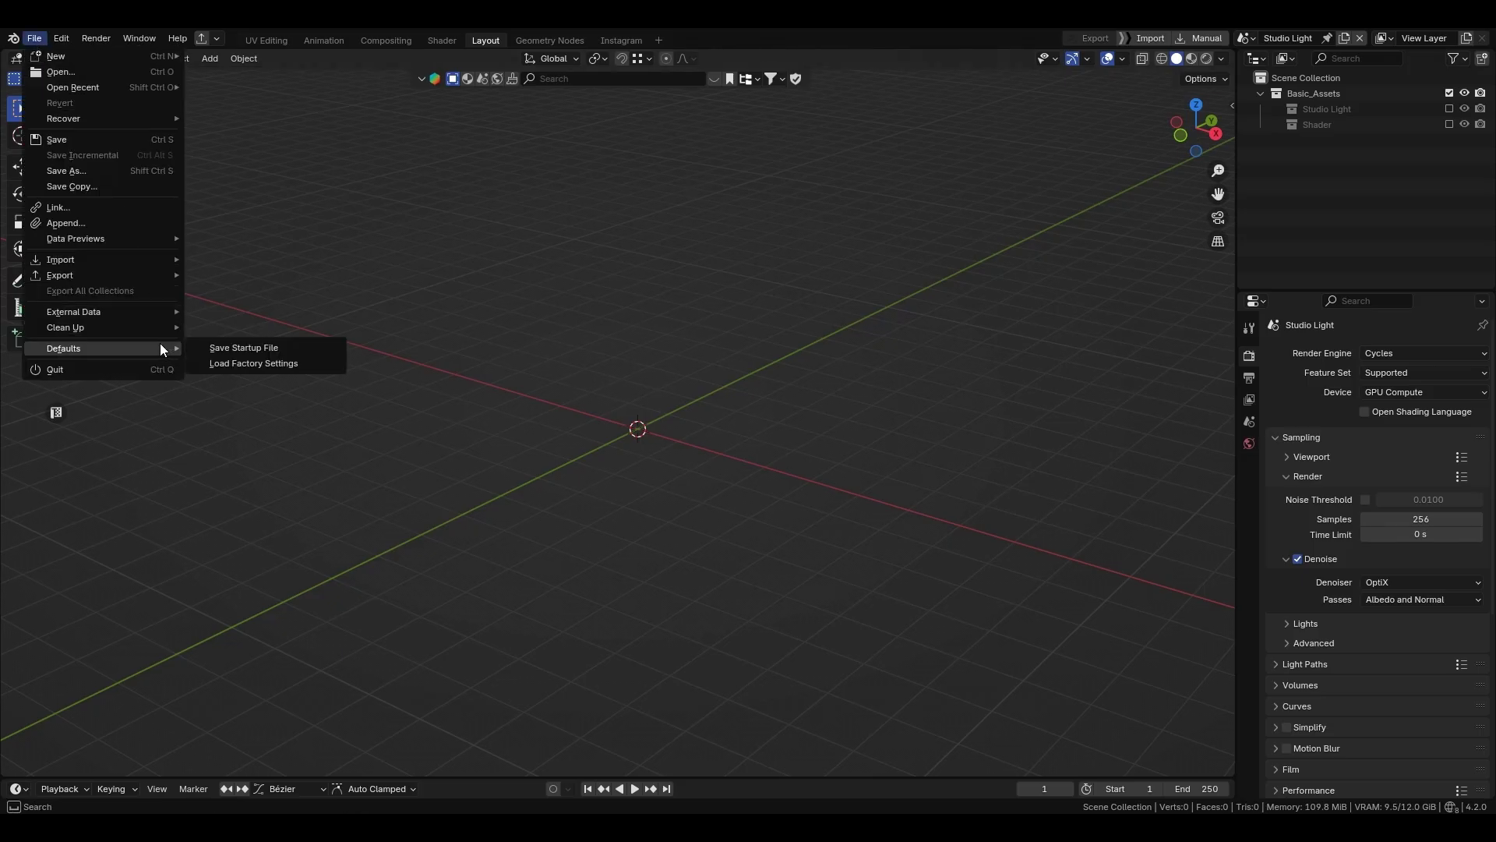
click(259, 364)
click(699, 446)
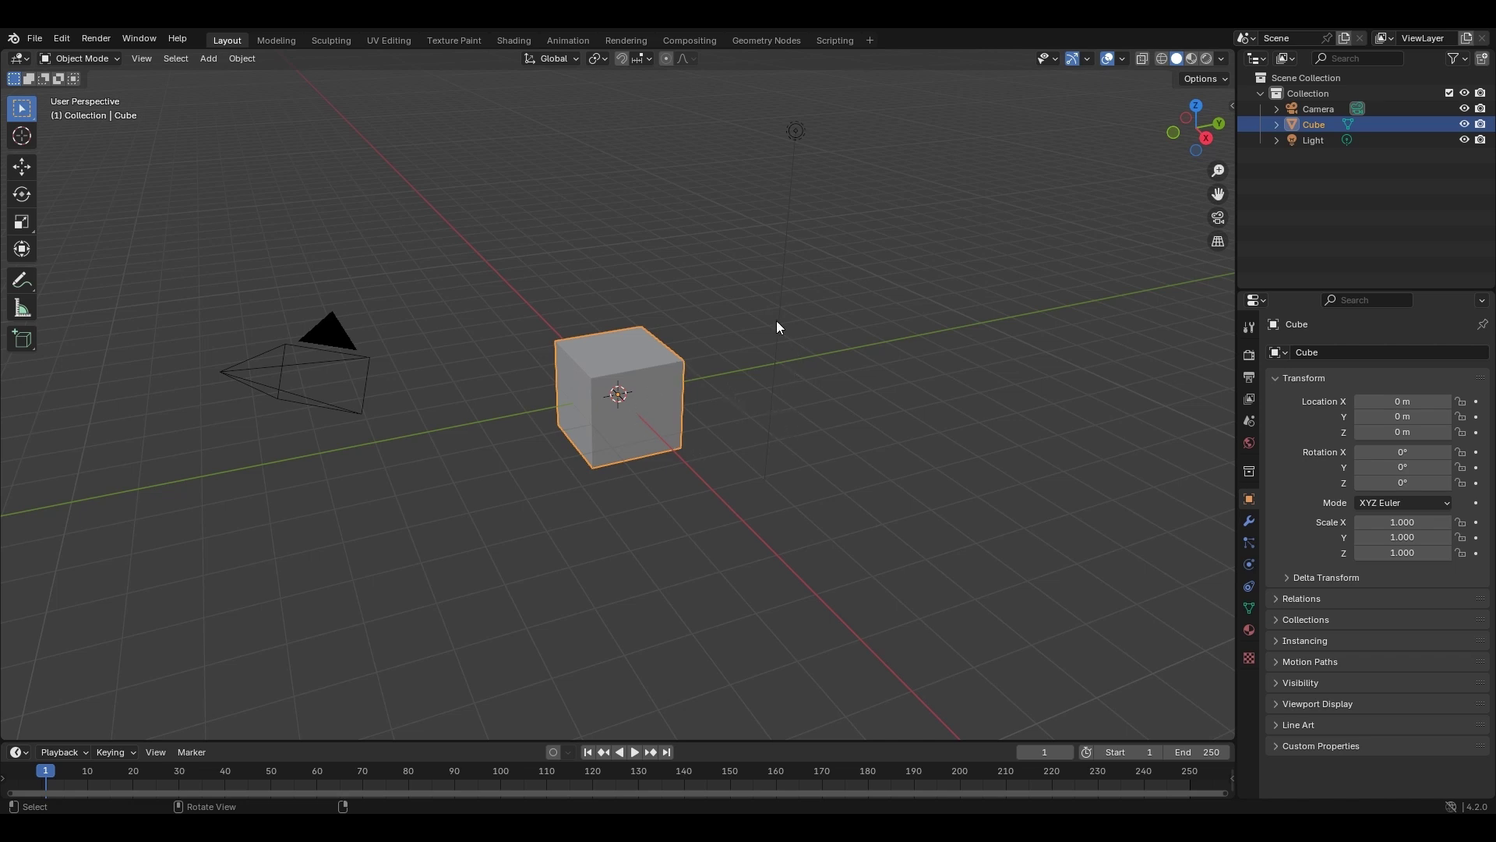
Examine the cube from several angles, including the right, top and back orthographic views.
middle_drag(636, 316, 592, 303)
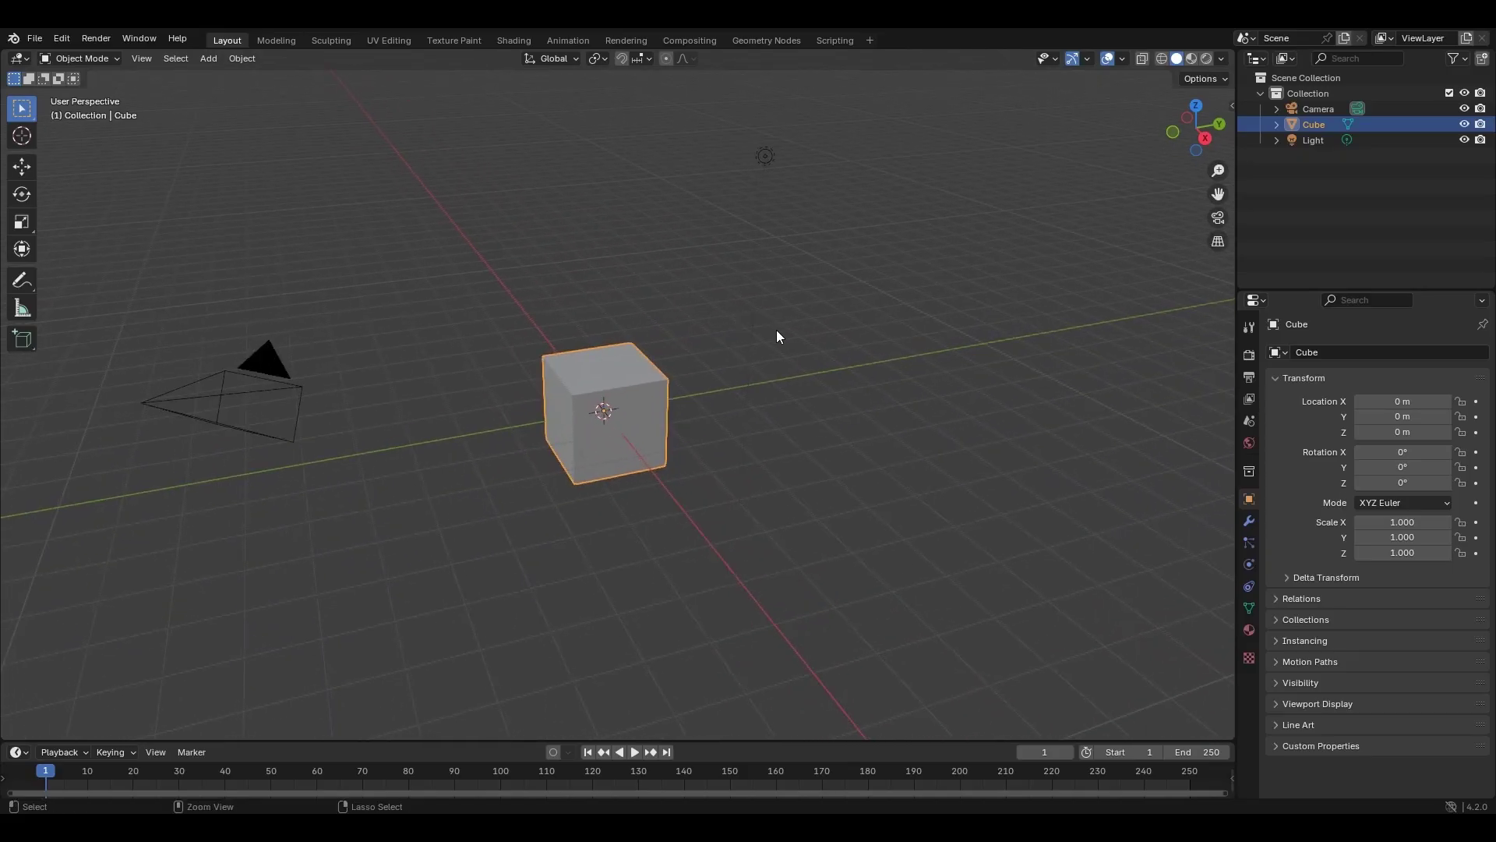
mouse_move(801, 374)
ctrl+middle_down()
mouse_move(796, 329)
mouse_move(802, 383)
ctrl+middle_up()
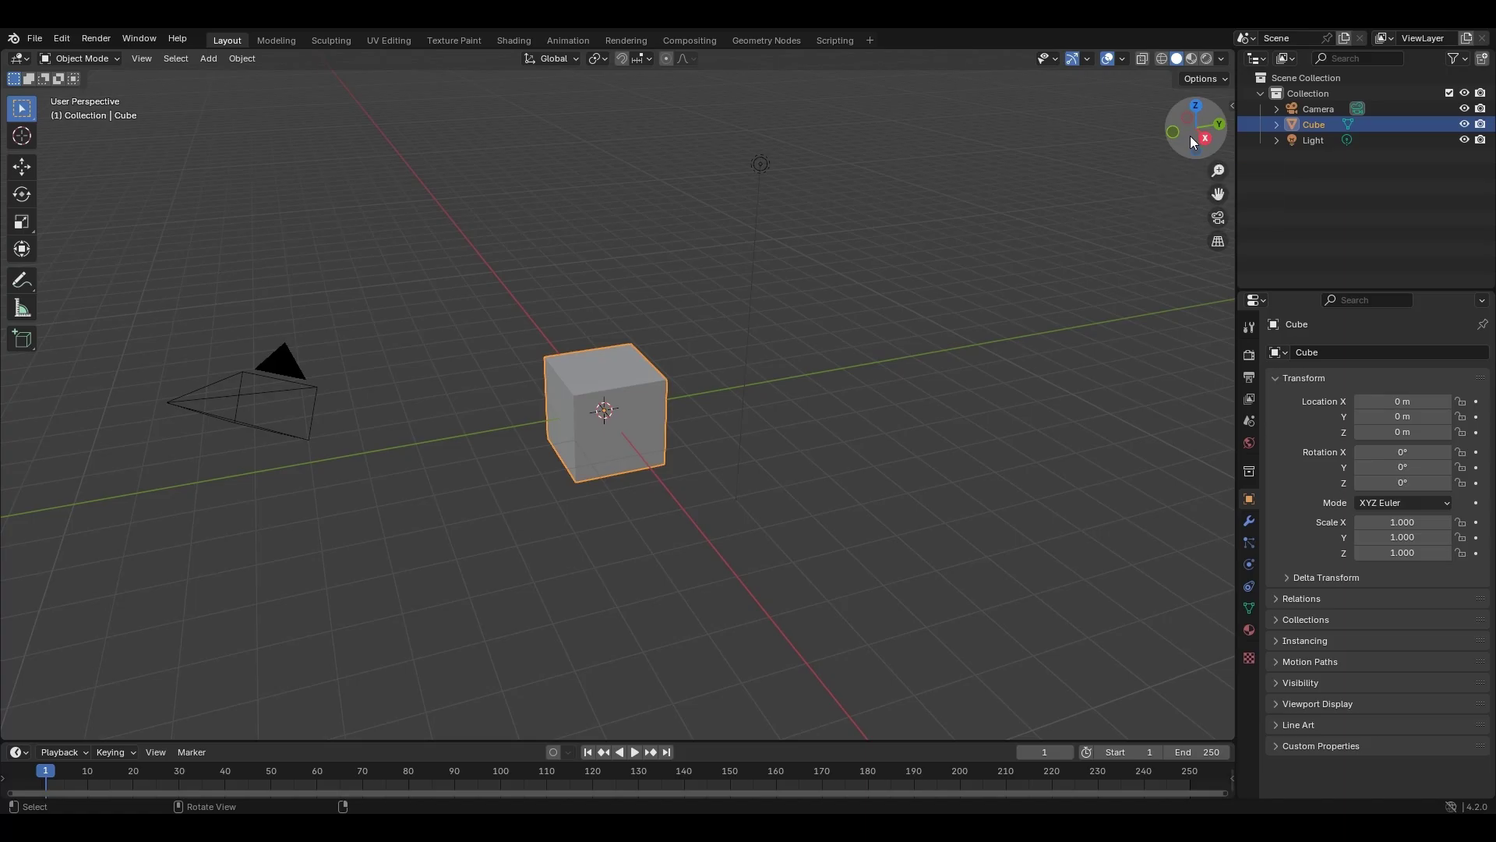
drag(1190, 136, 1200, 139)
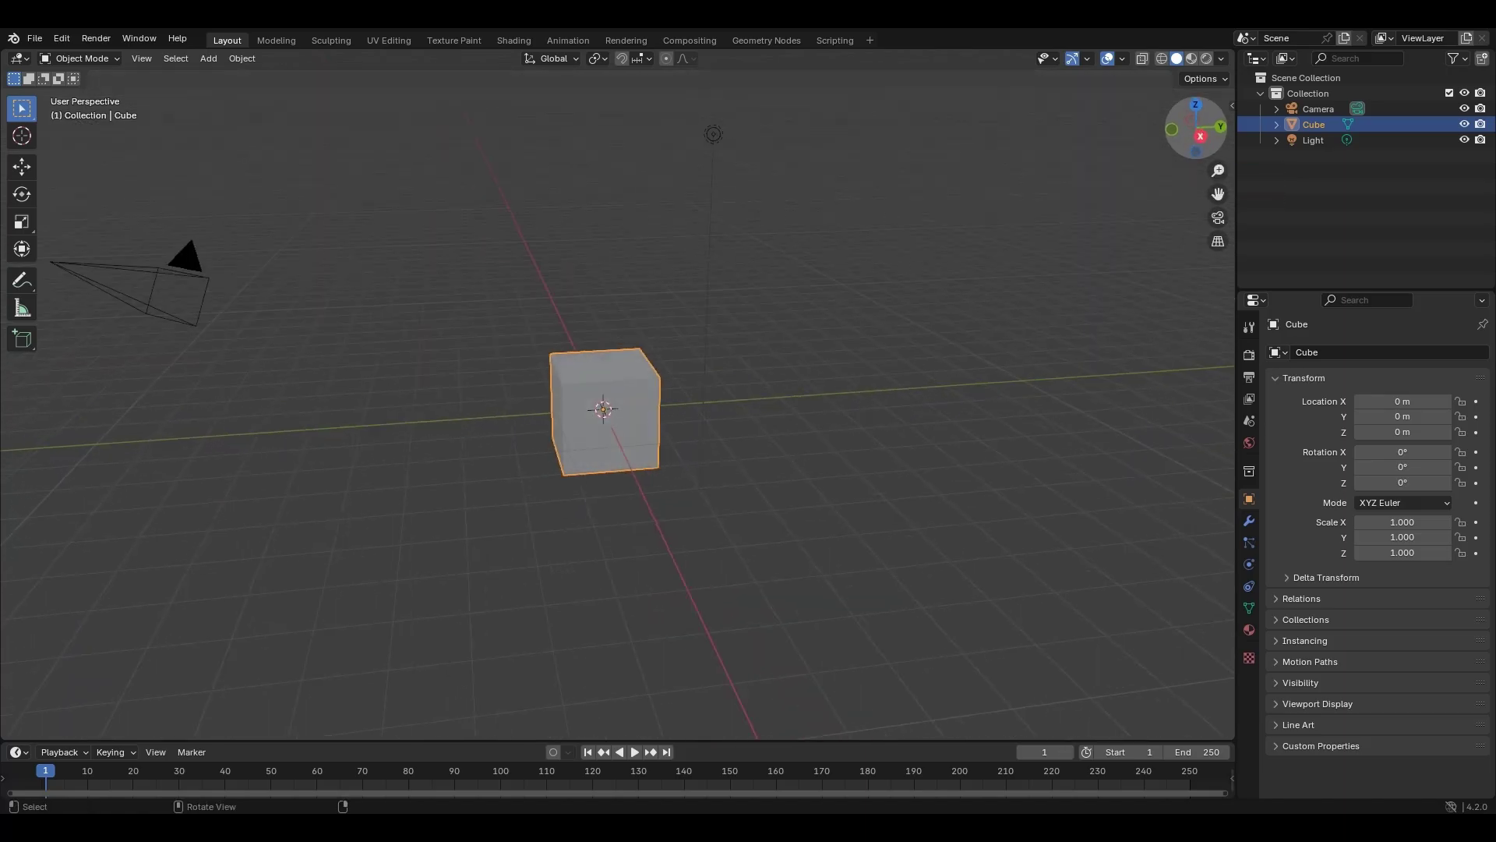
click(1199, 139)
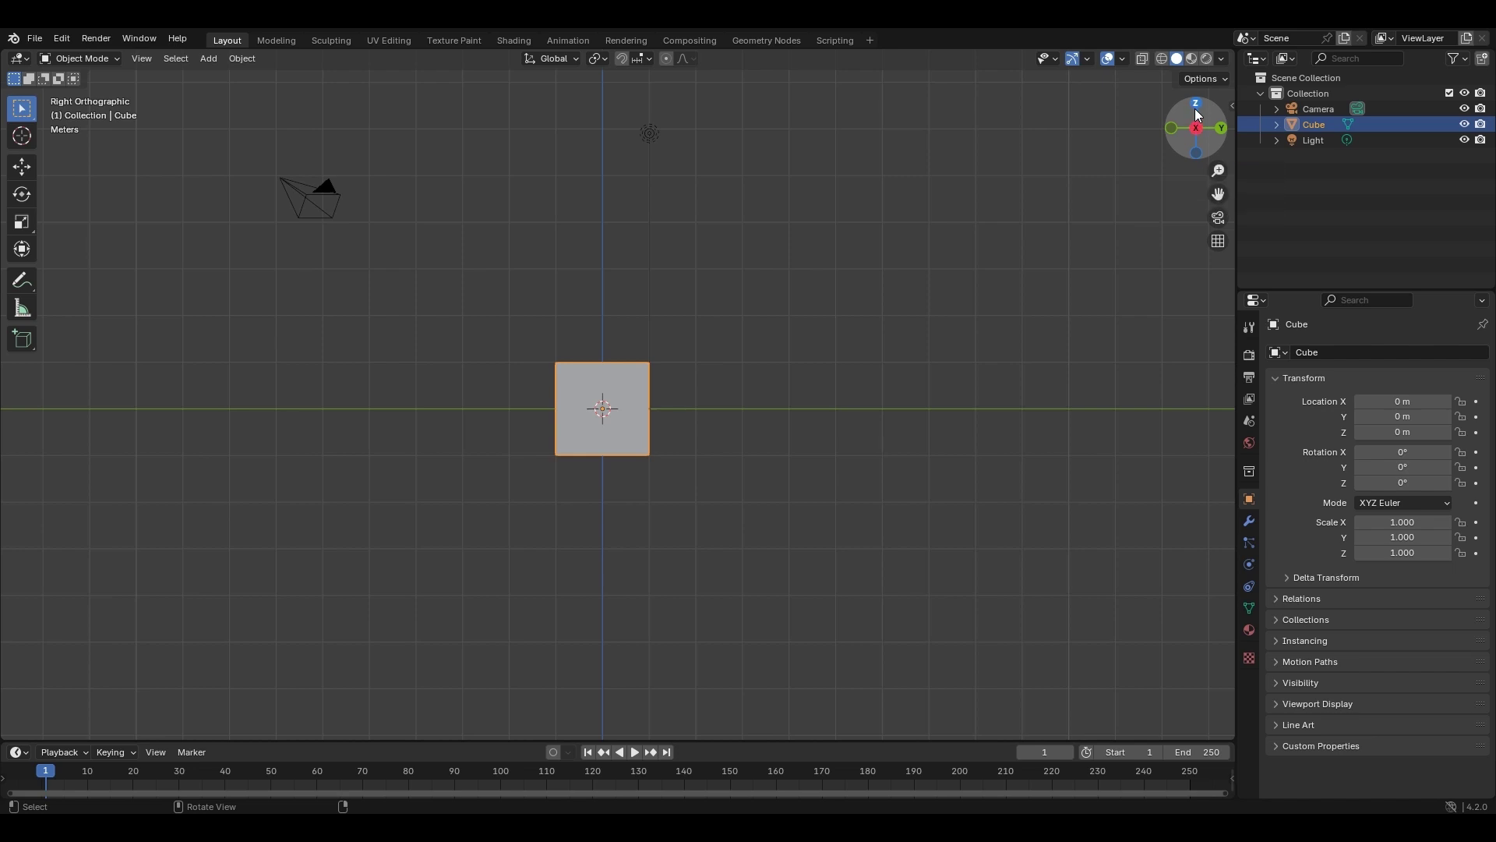
click(1195, 106)
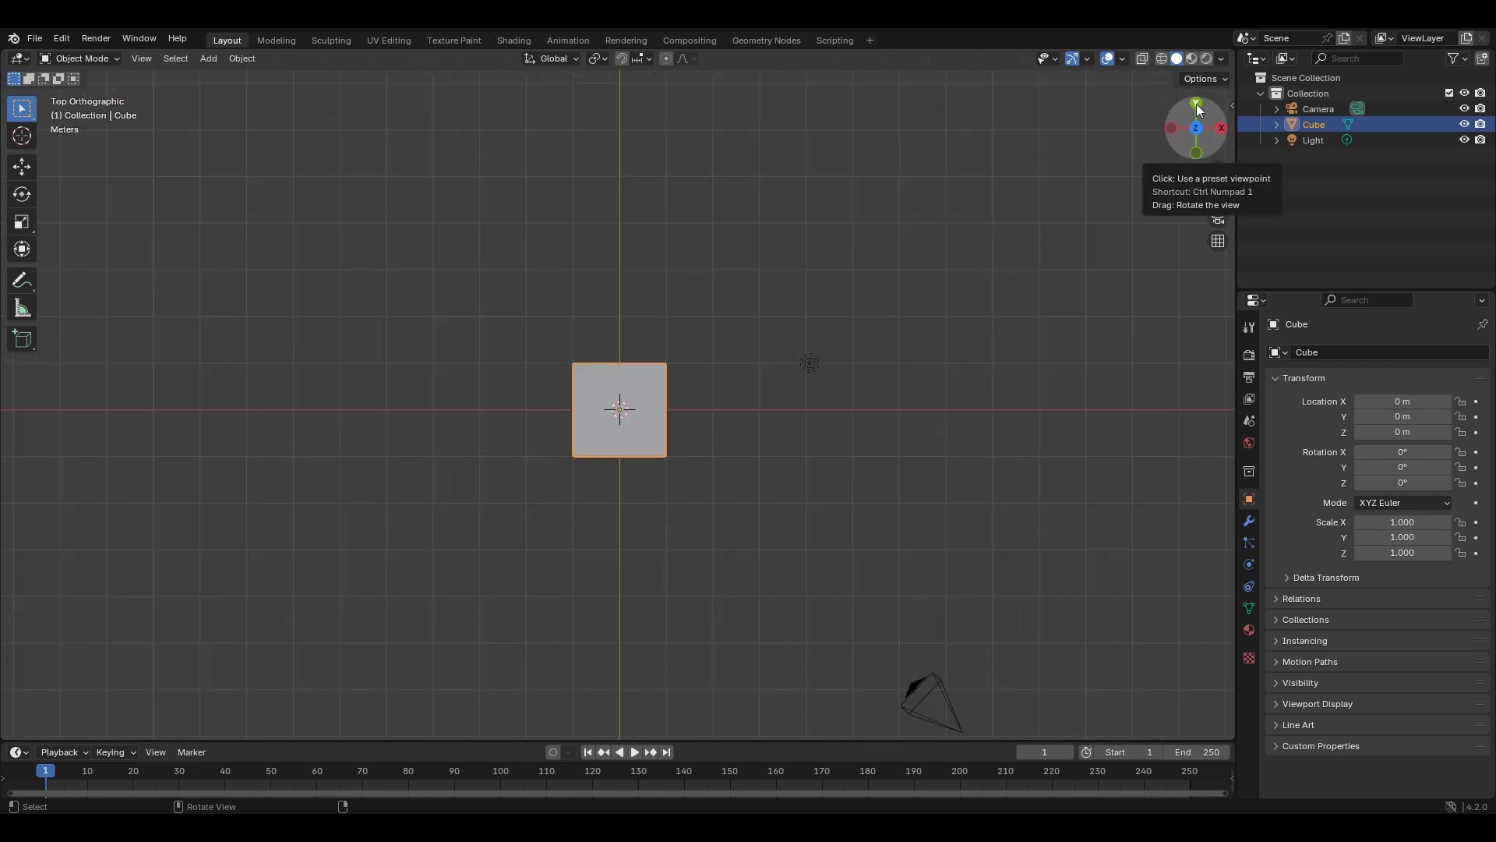
click(1195, 105)
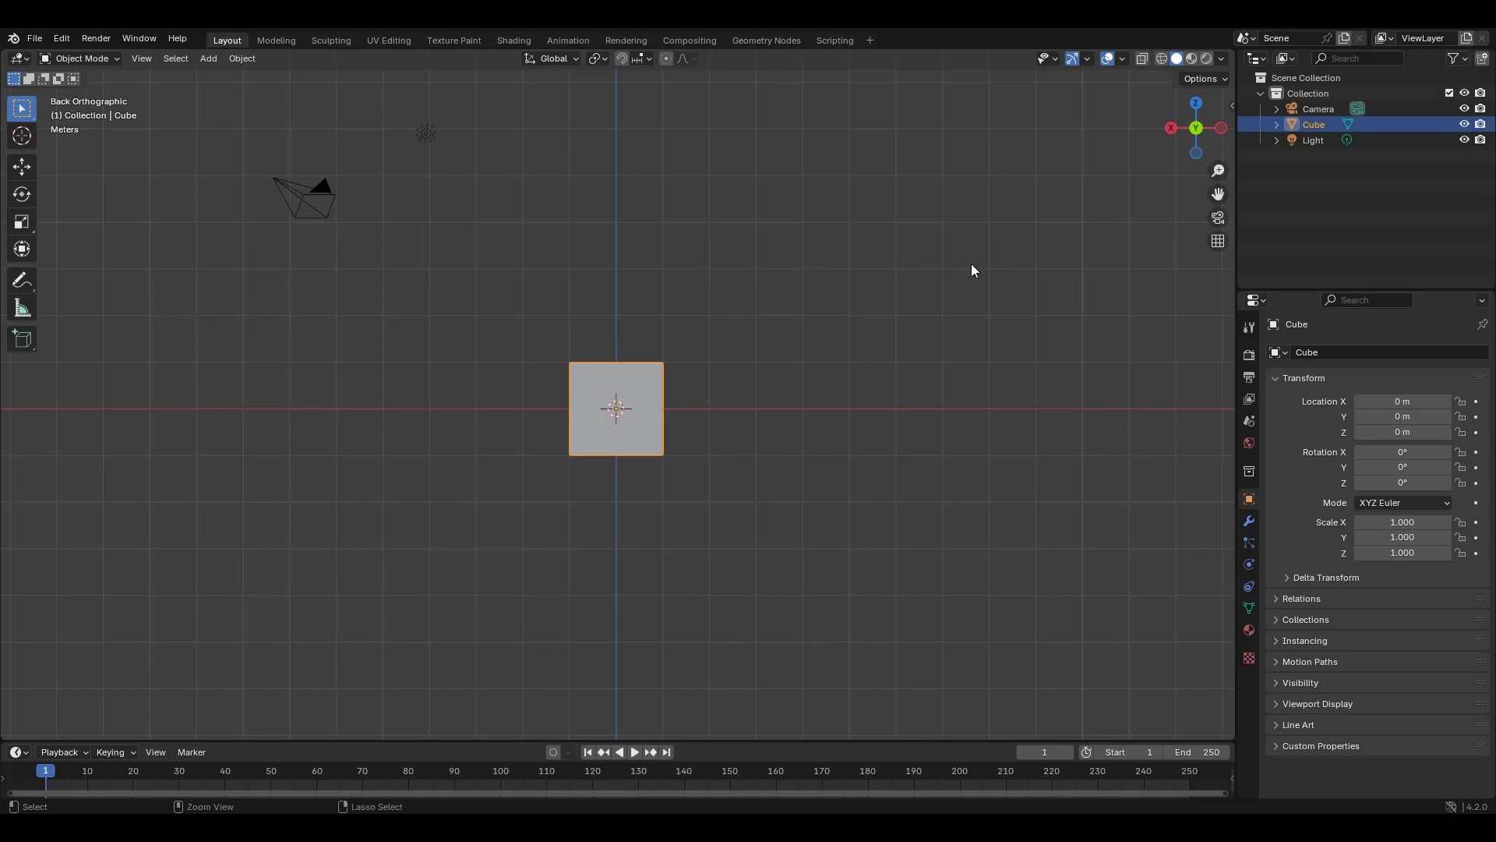
scroll(945, 282, up, 2)
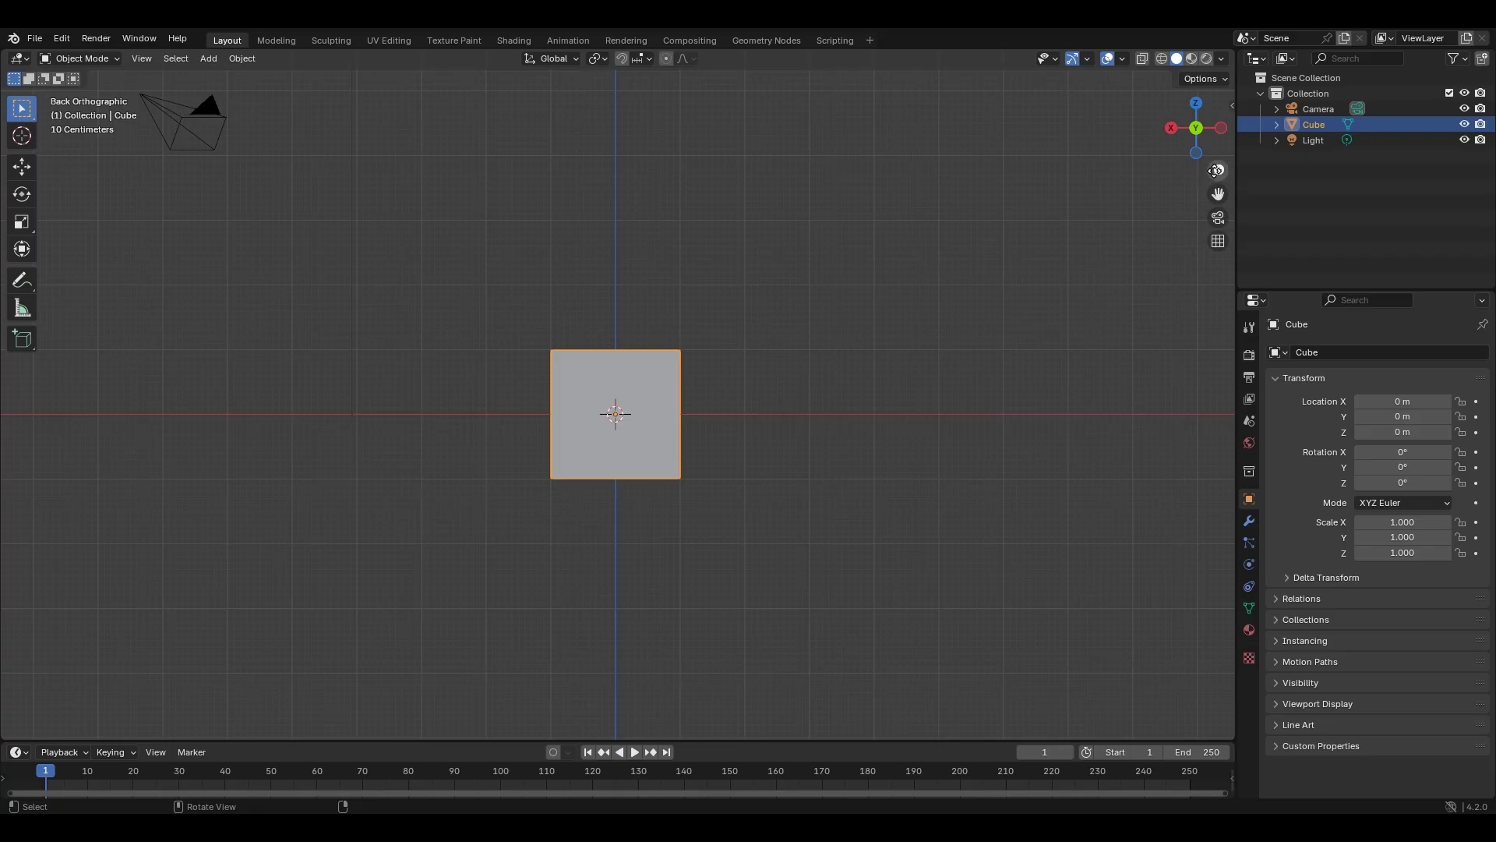
mouse_move(1216, 170)
mouse_down()
mouse_move(1120, 161)
mouse_move(1233, 178)
mouse_move(1200, 189)
mouse_up()
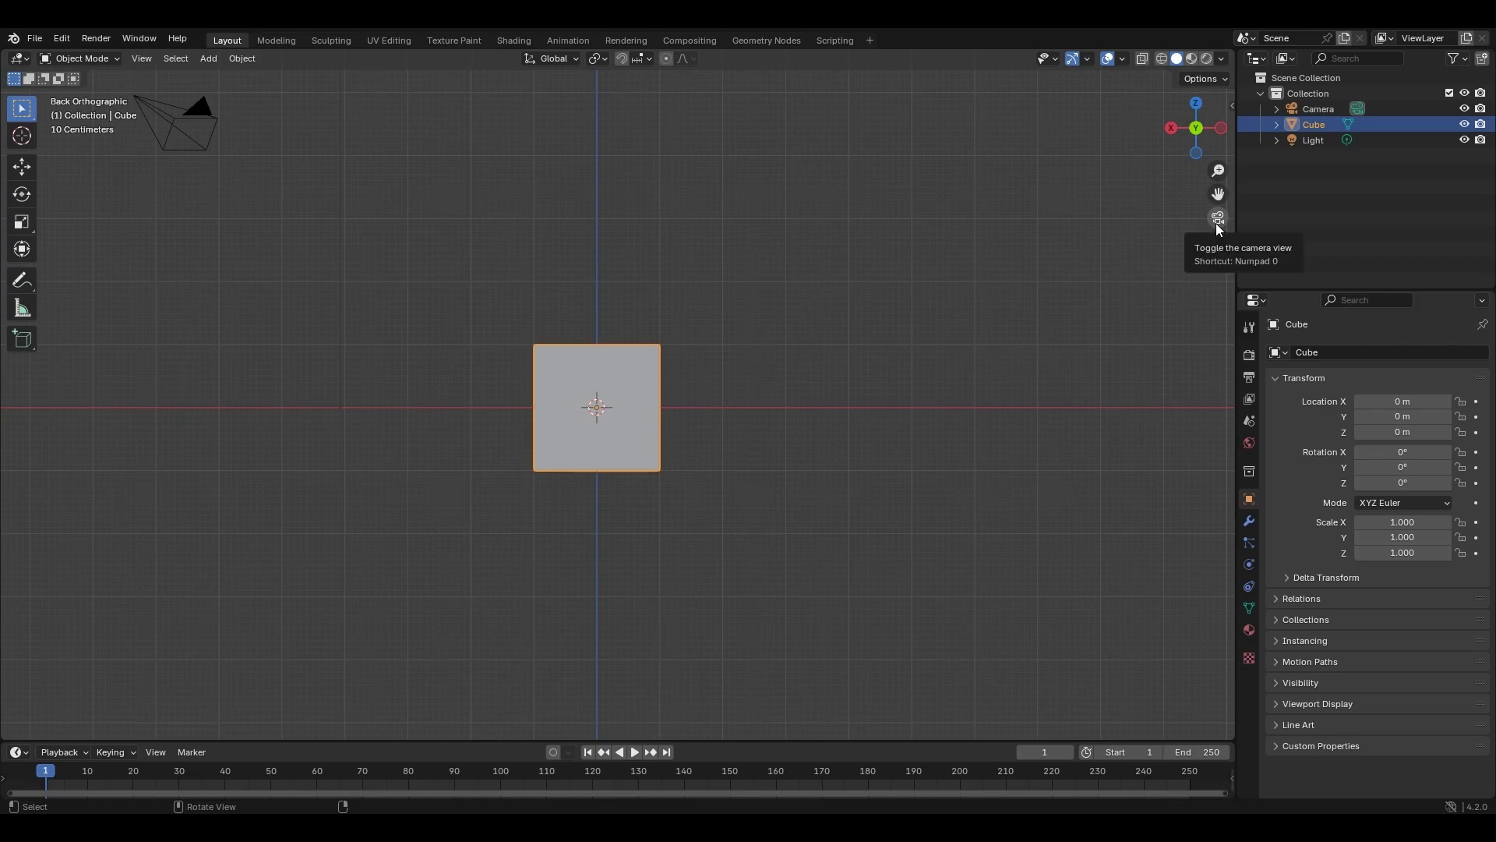
Look through the scene camera, switch camera-view navigation on and off, and return to a free perspective view.
click(1217, 221)
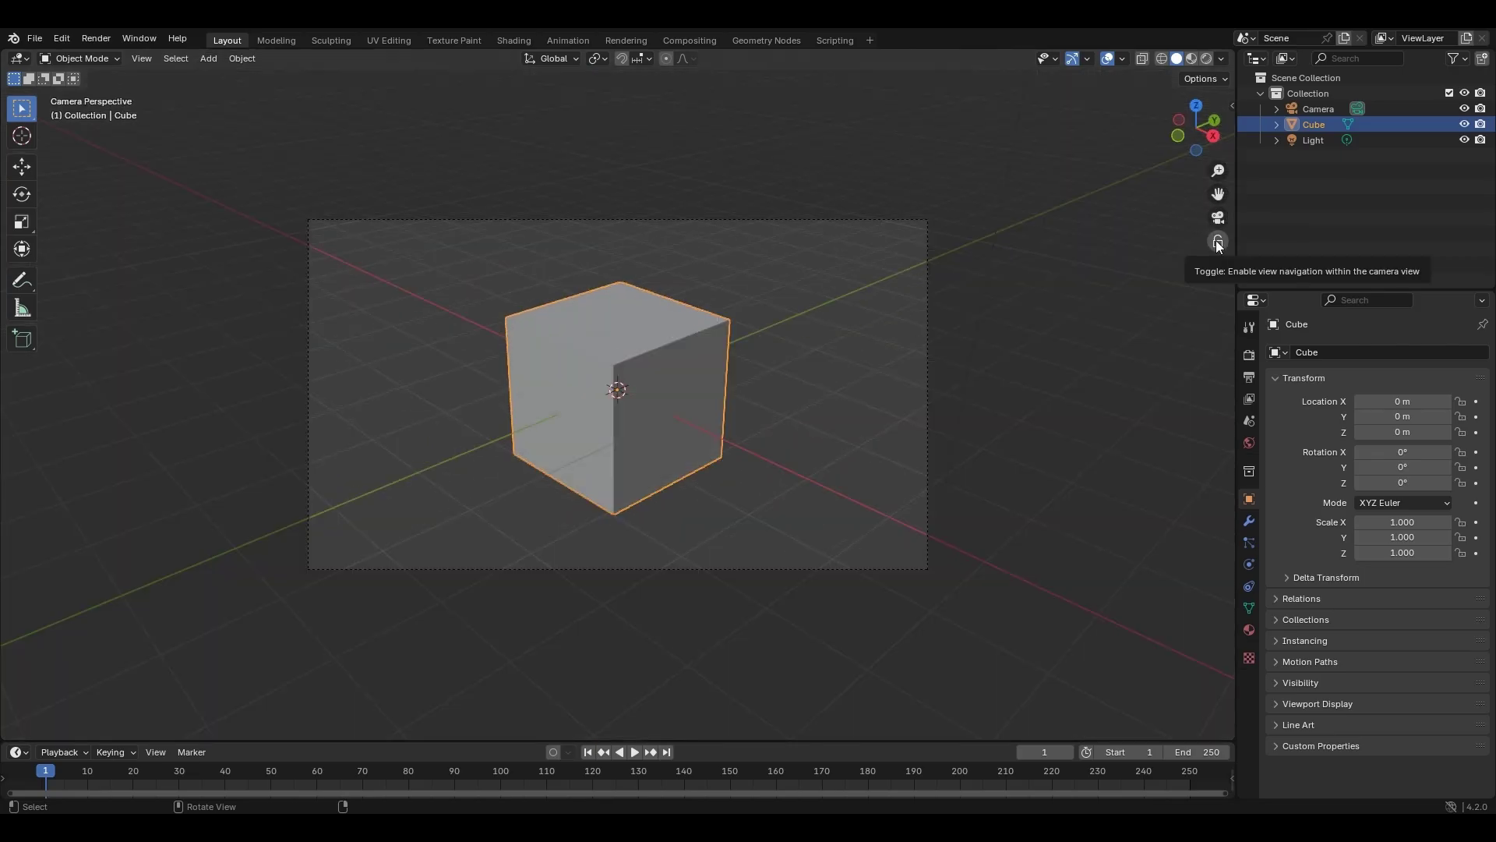
click(1218, 242)
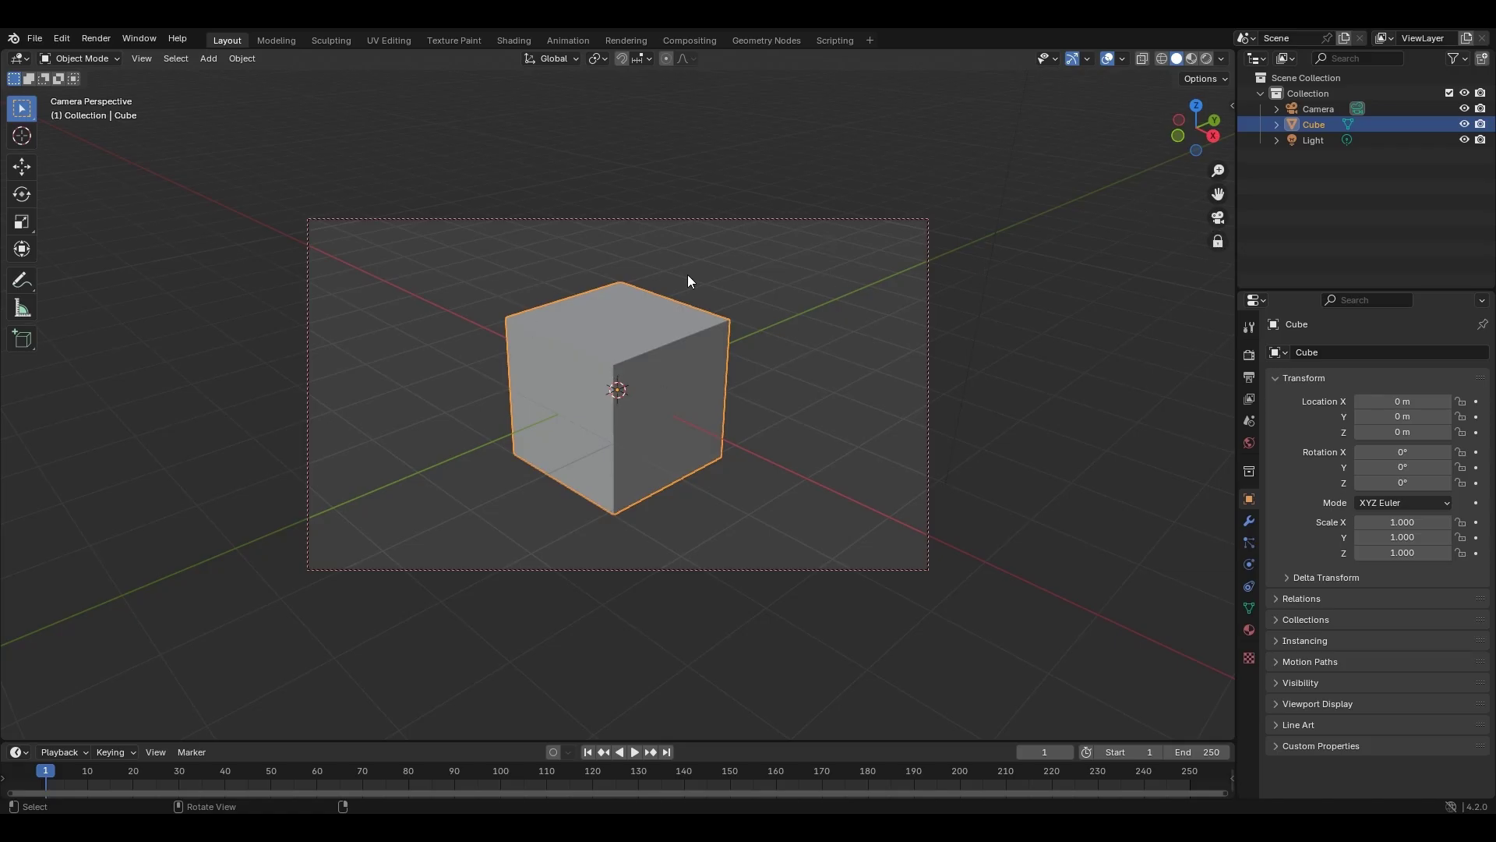
click(1218, 242)
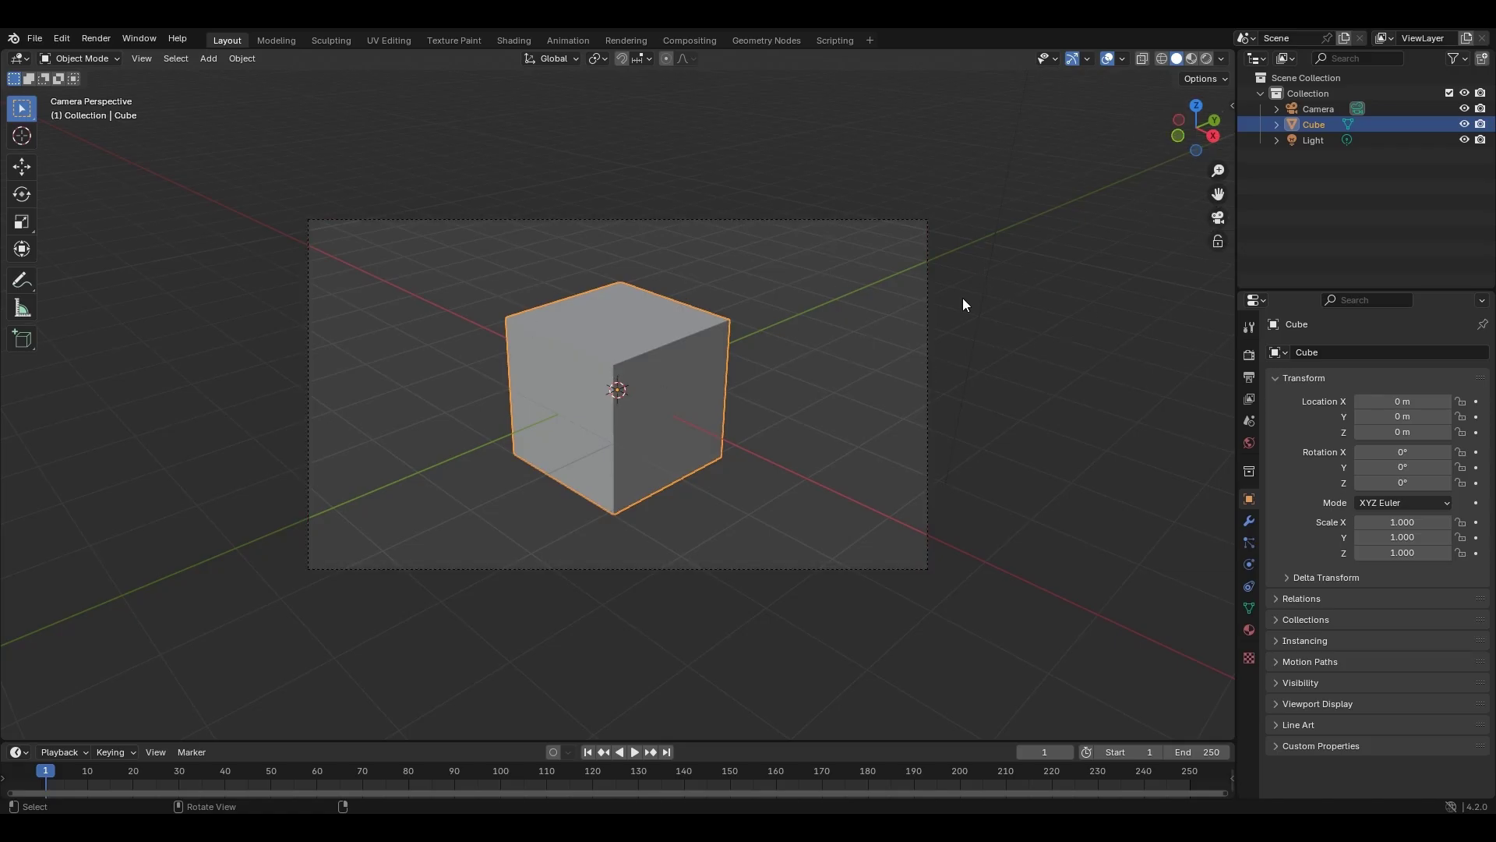
middle_drag(818, 421, 731, 436)
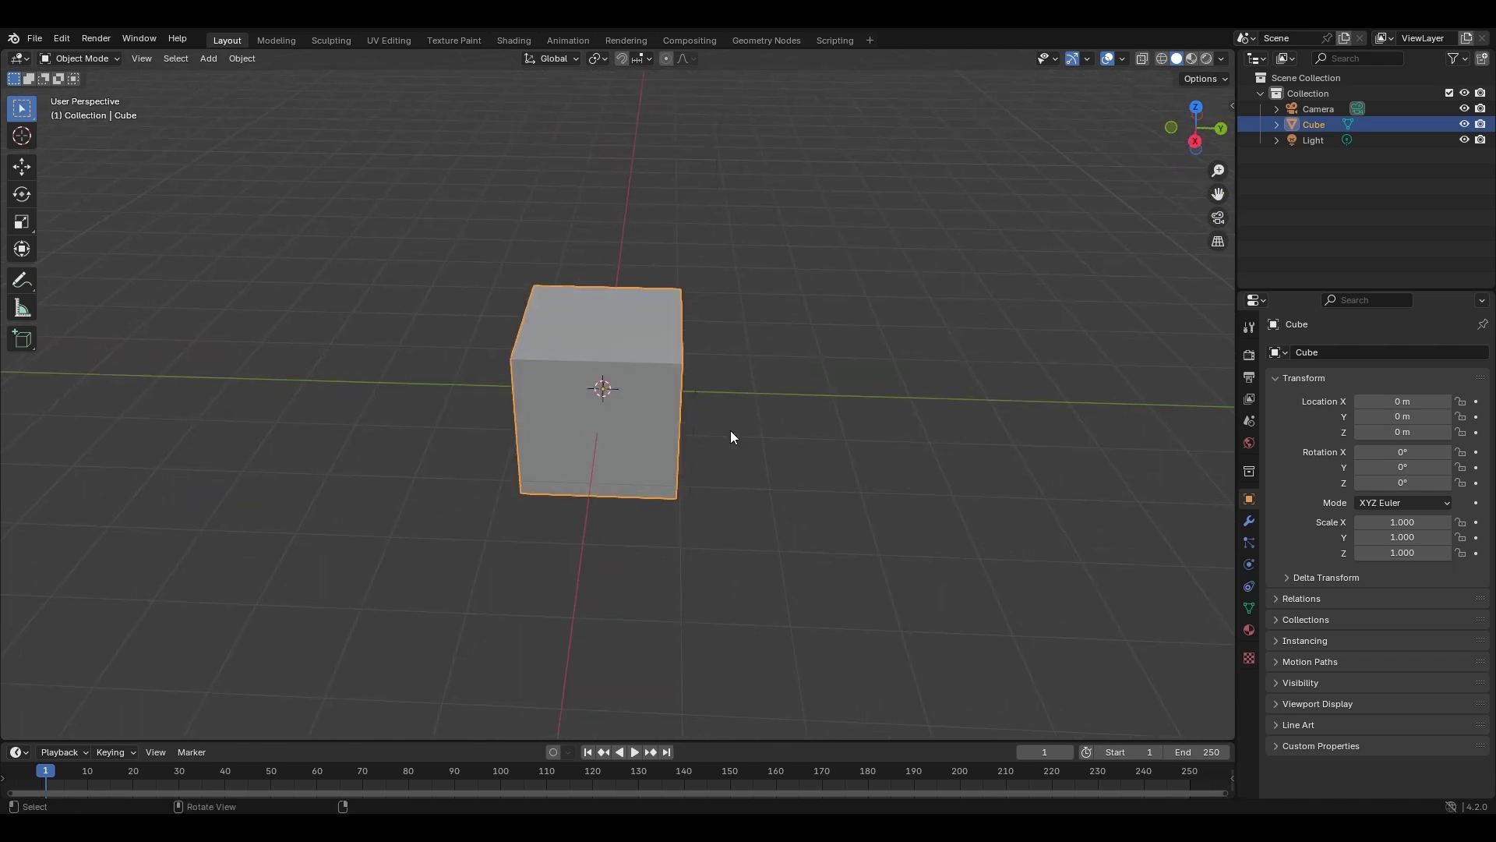
scroll(731, 429, down, 4)
scroll(731, 429, up, 3)
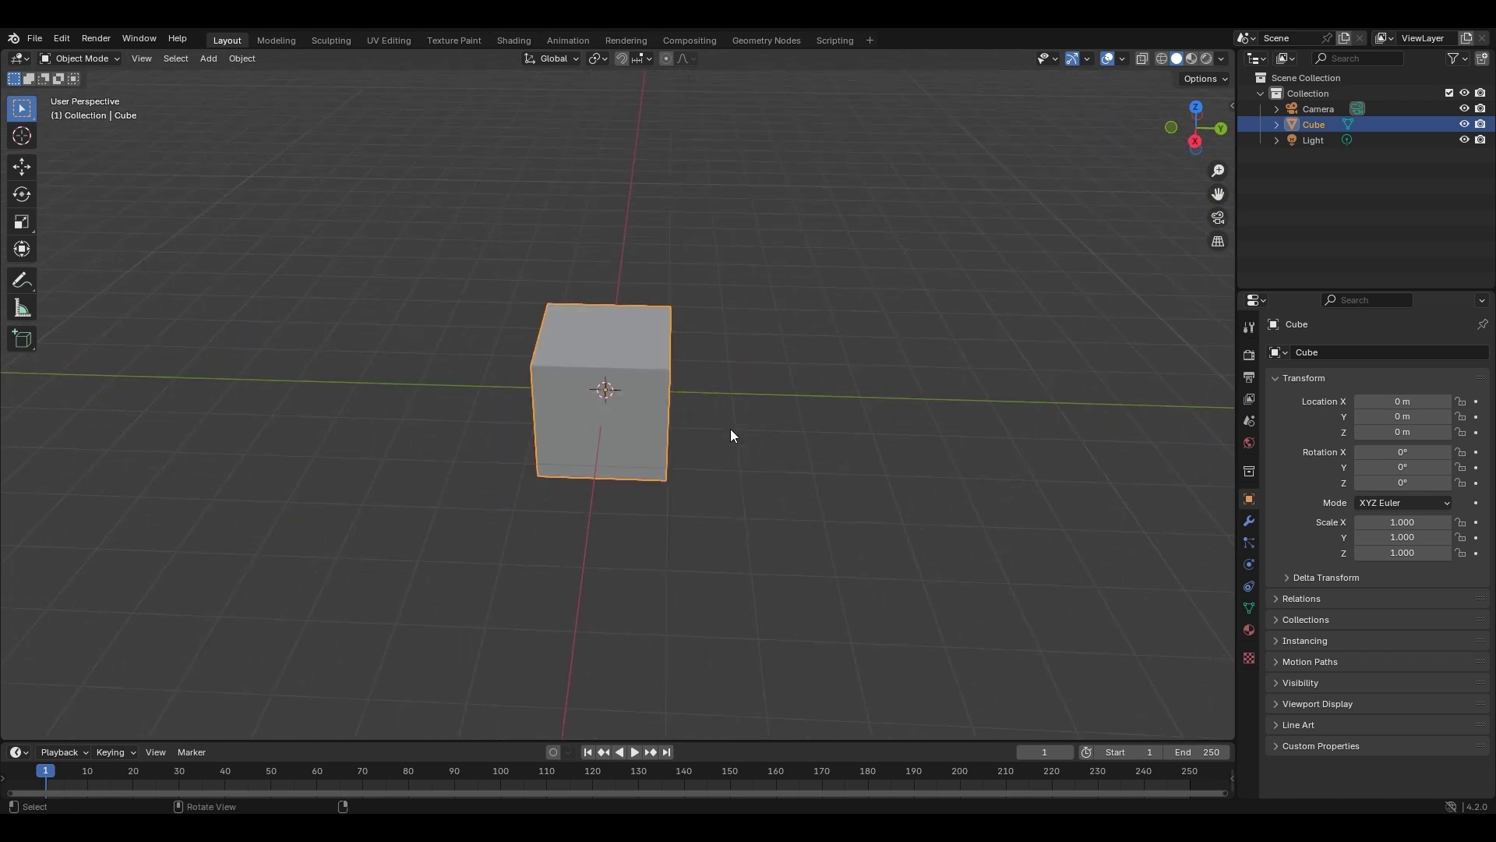
scroll(731, 429, down, 5)
scroll(656, 428, up, 6)
scroll(653, 428, down, 3)
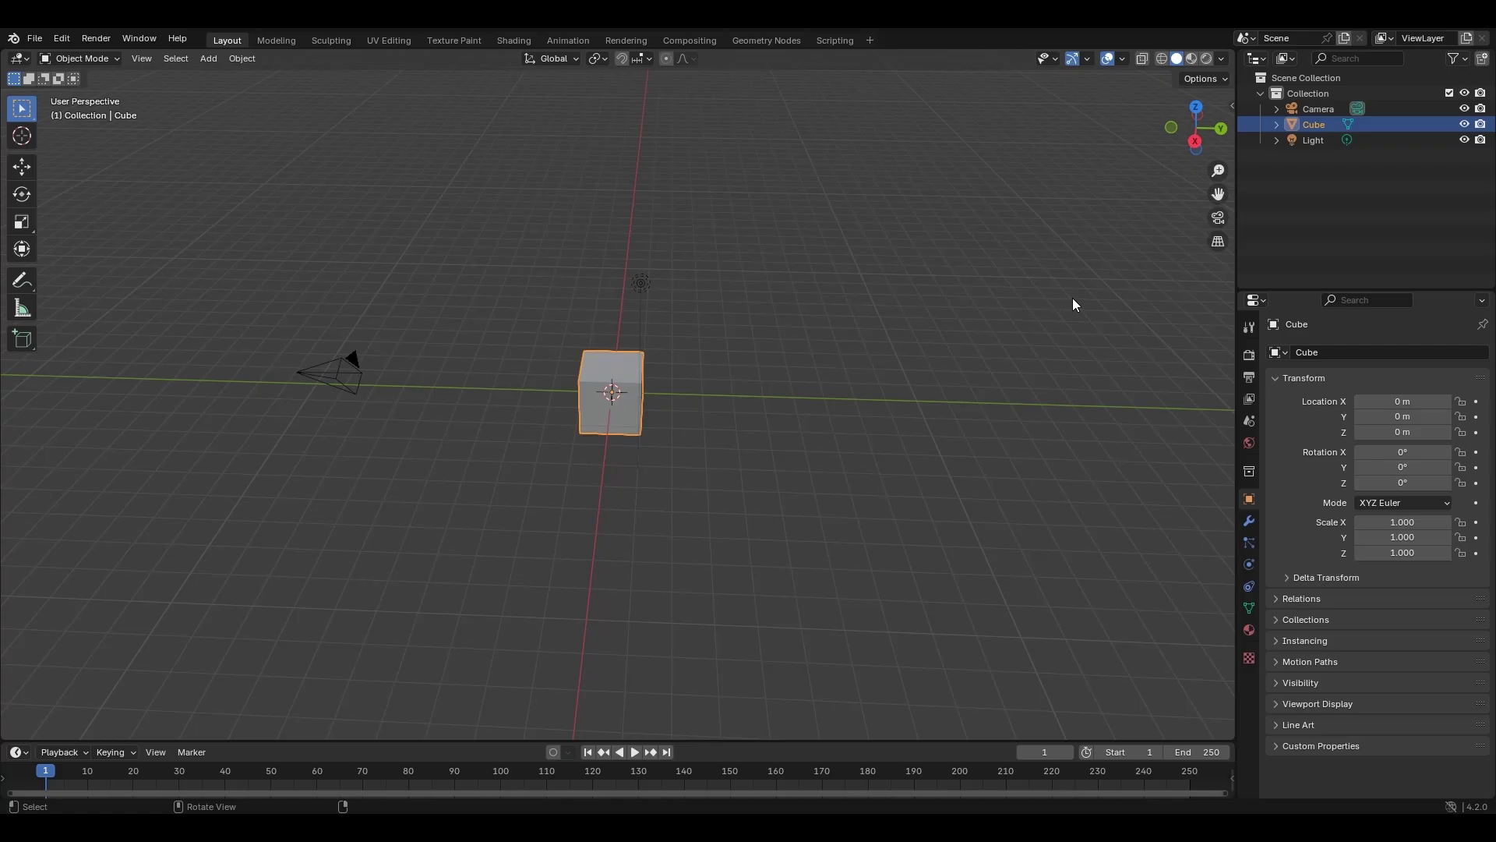
key(n)
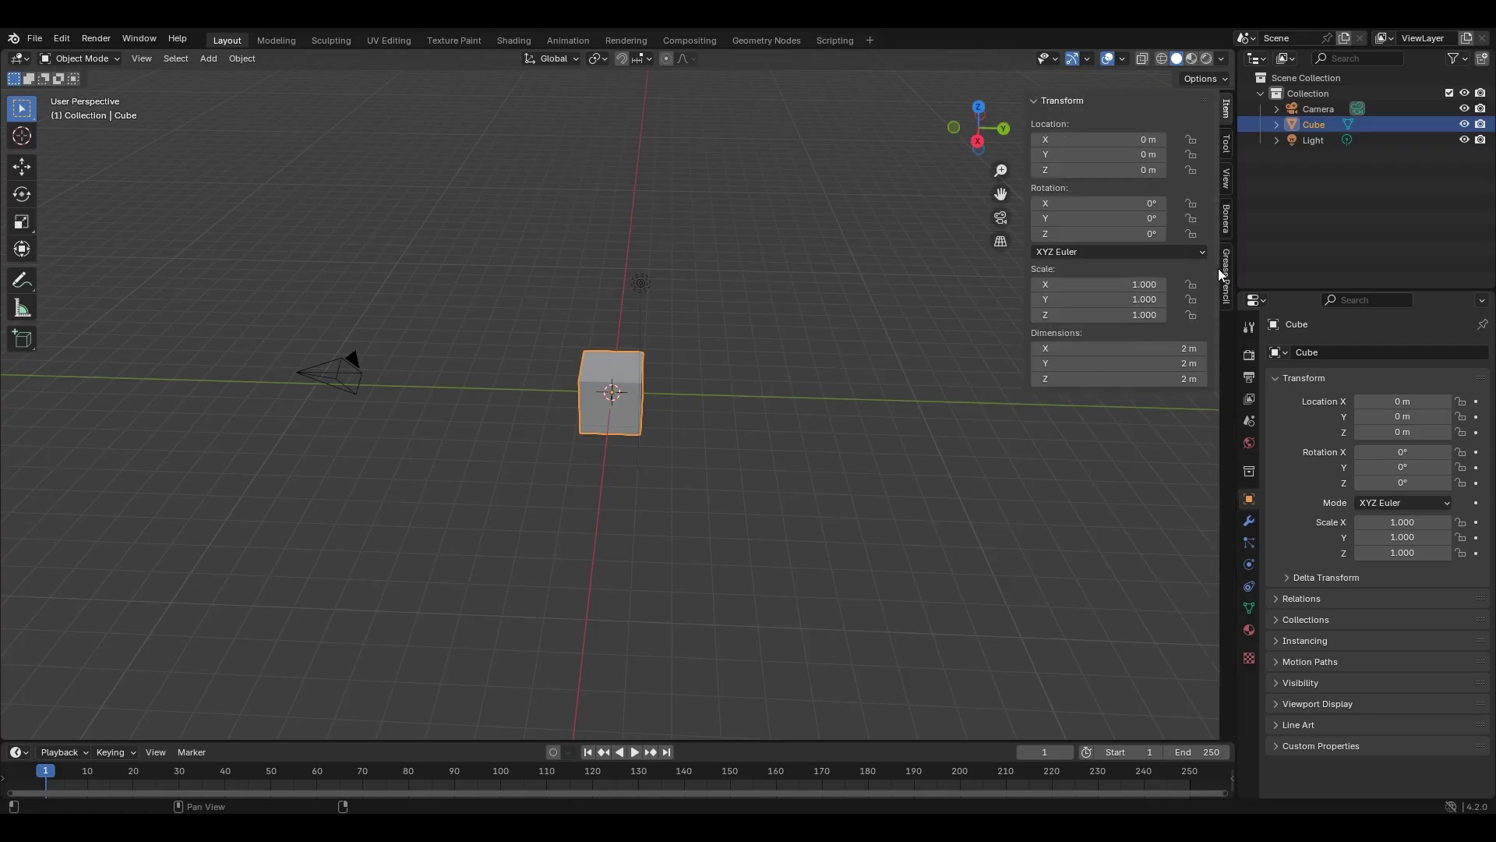
key(n)
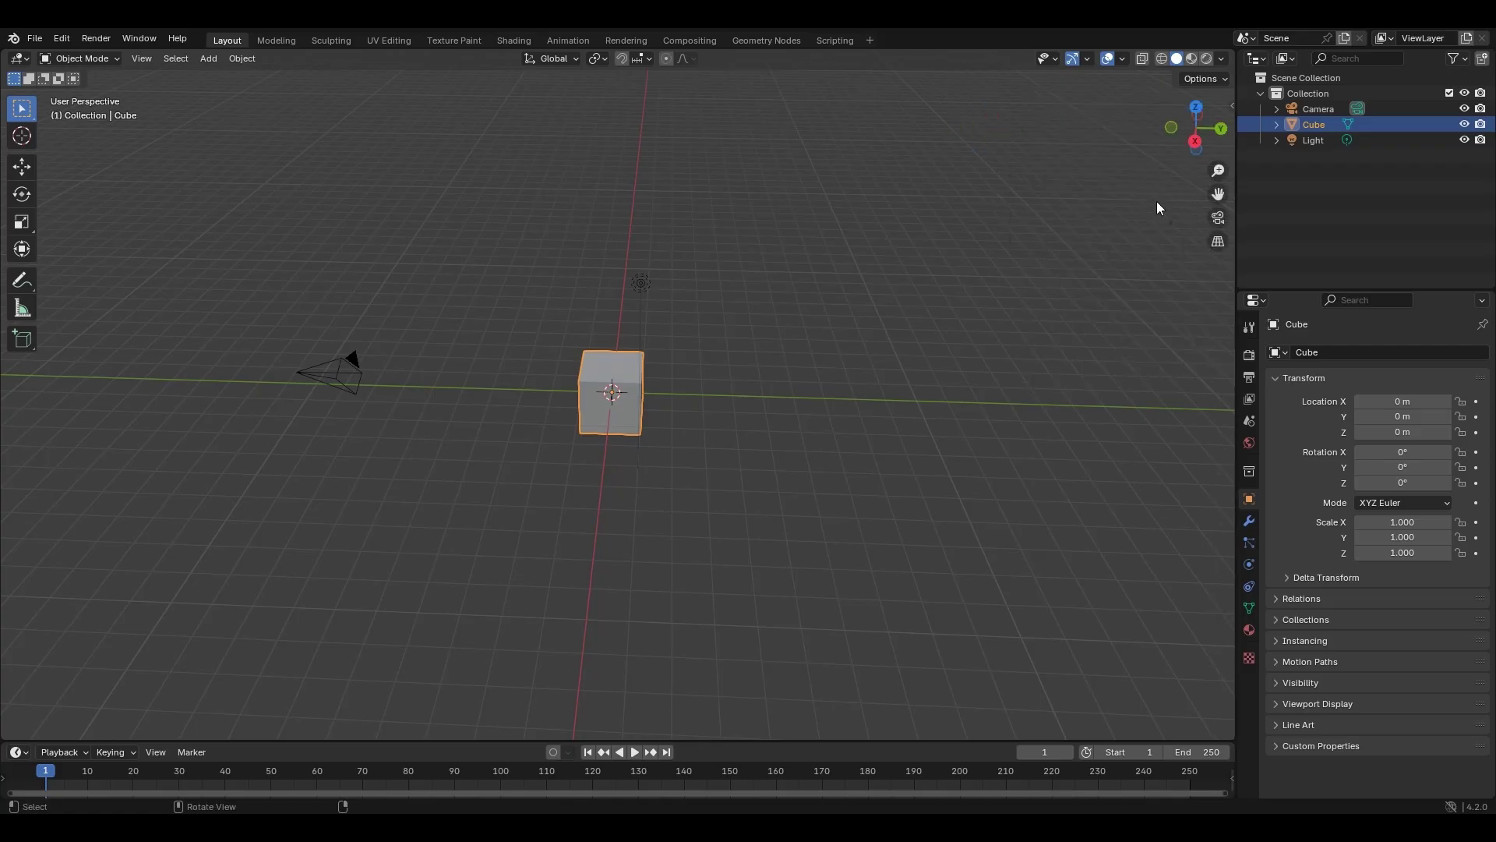
Enable the Screencast Keys add-on in the preferences and close them.
click(62, 38)
click(111, 244)
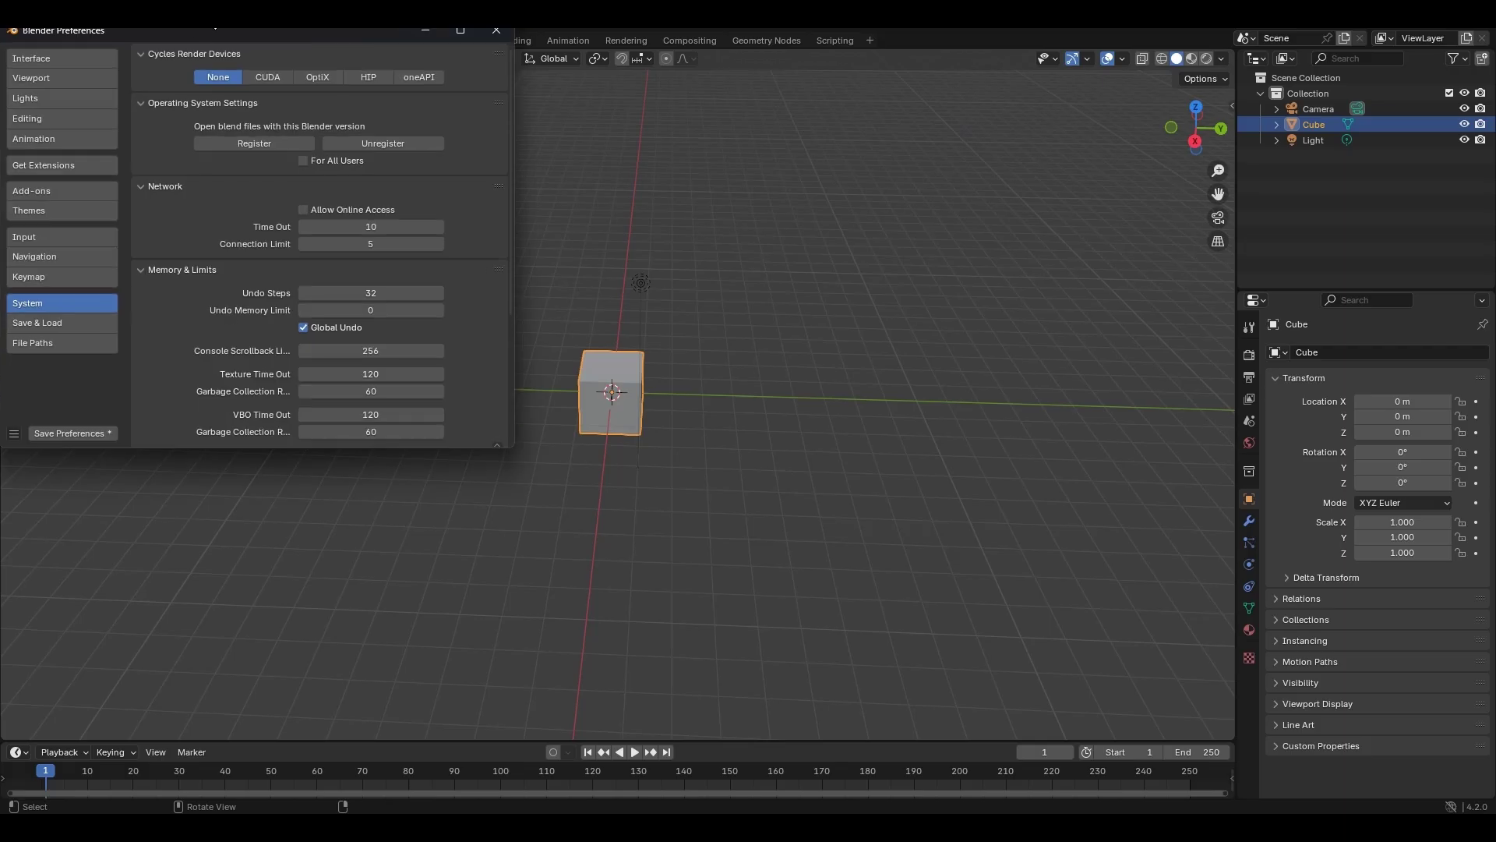
drag(222, 32, 547, 134)
click(406, 296)
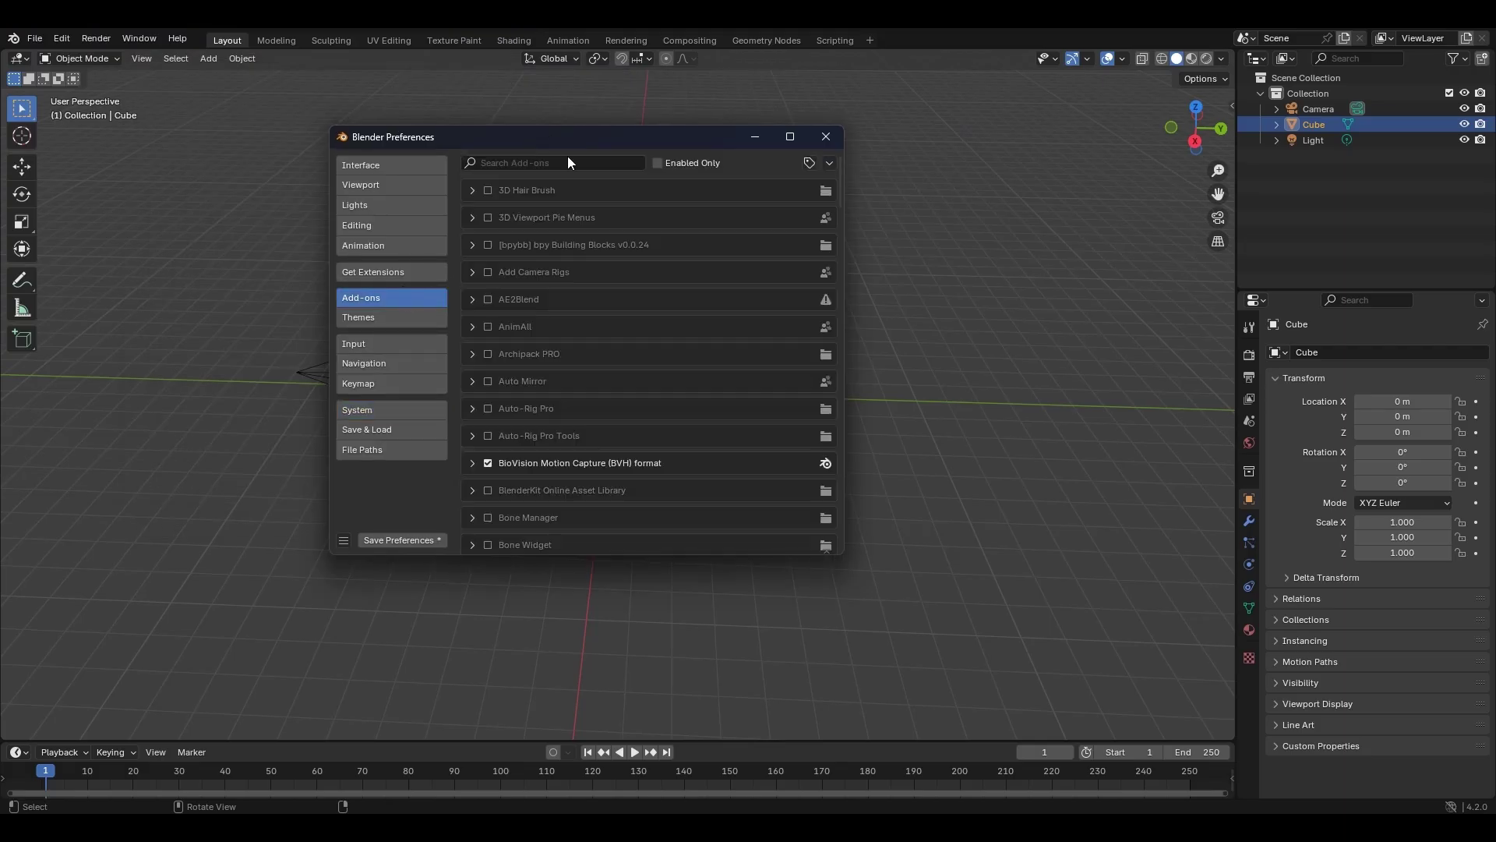
click(587, 164)
text(scre)
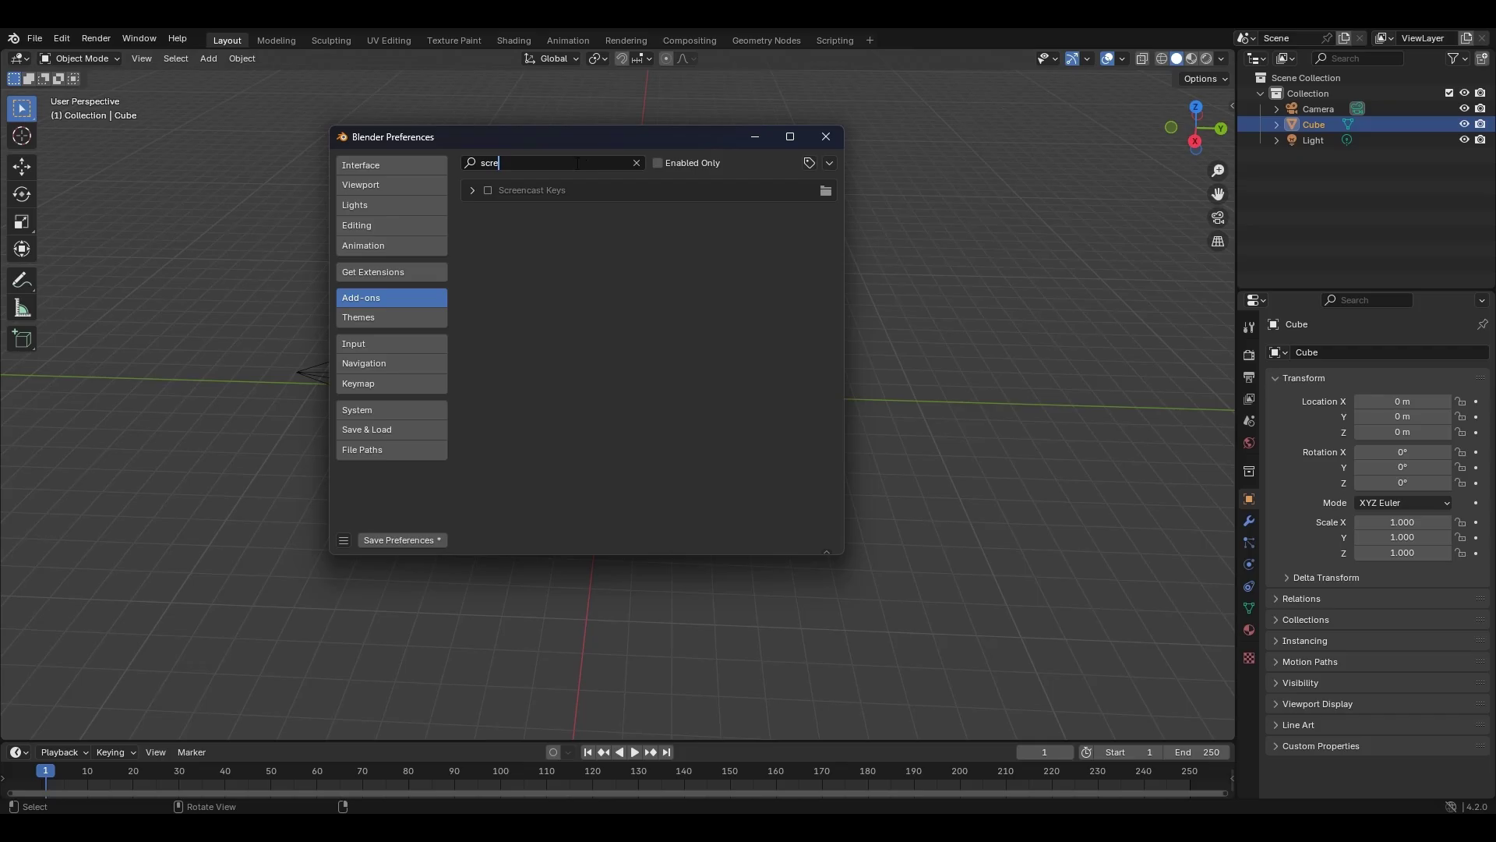
click(489, 190)
click(826, 136)
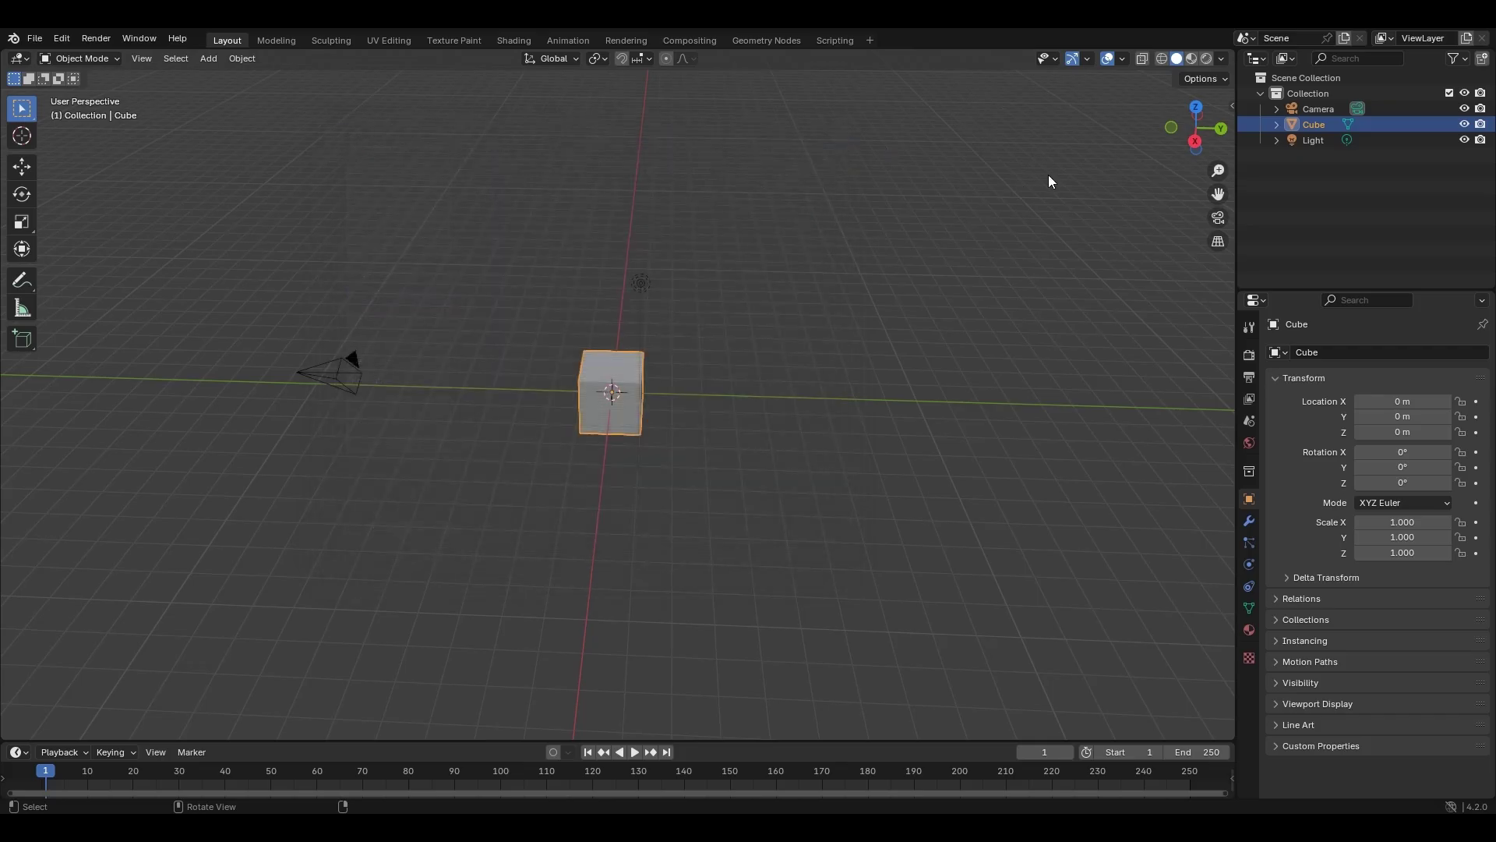
Turn on the Screencast Keys display in the 3D viewport and hide the sidebar.
key(n)
click(1228, 348)
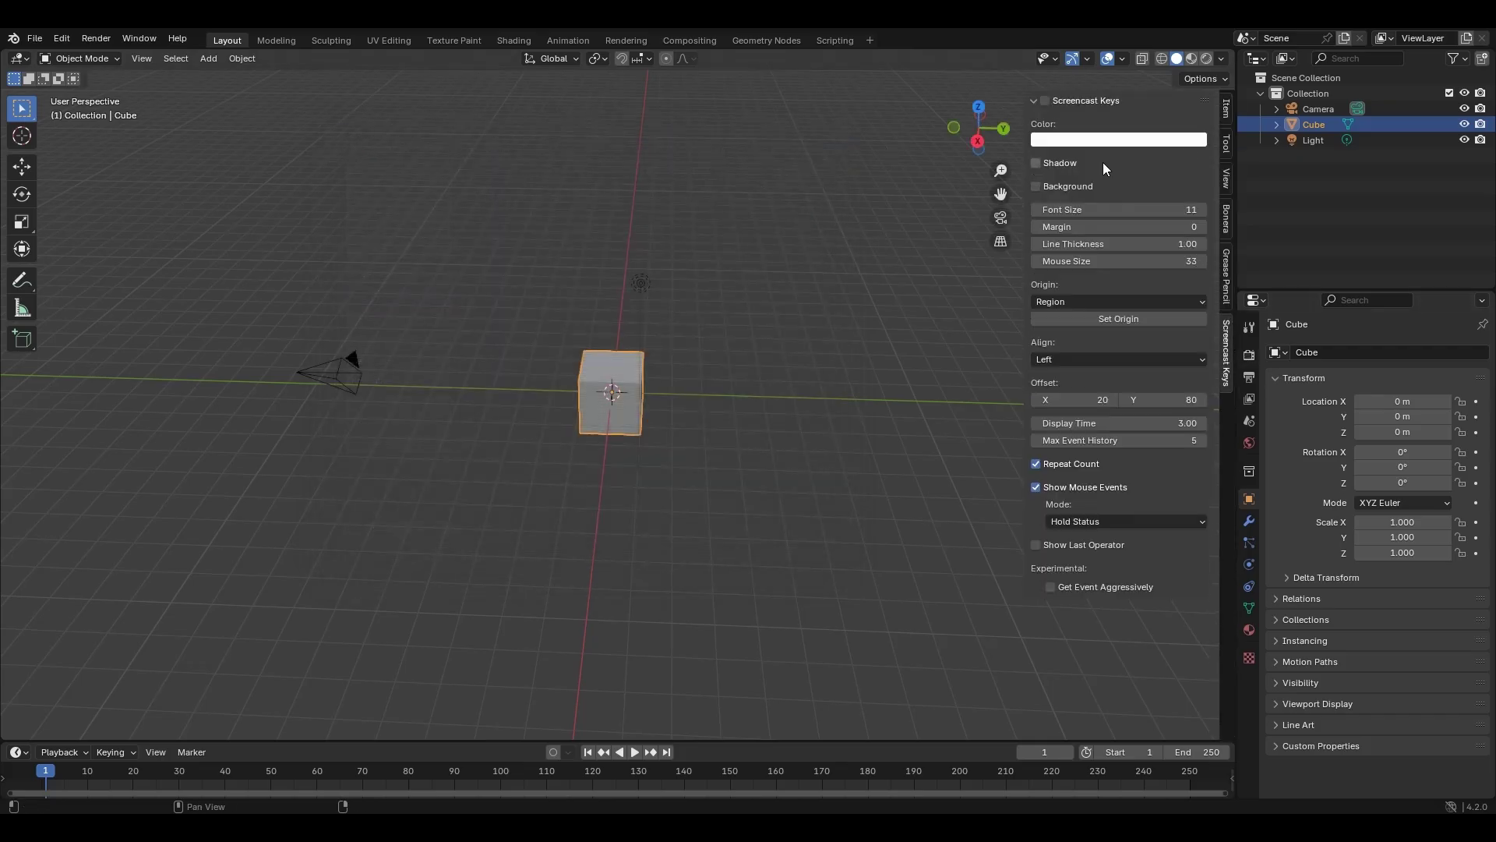
click(1044, 101)
click(821, 259)
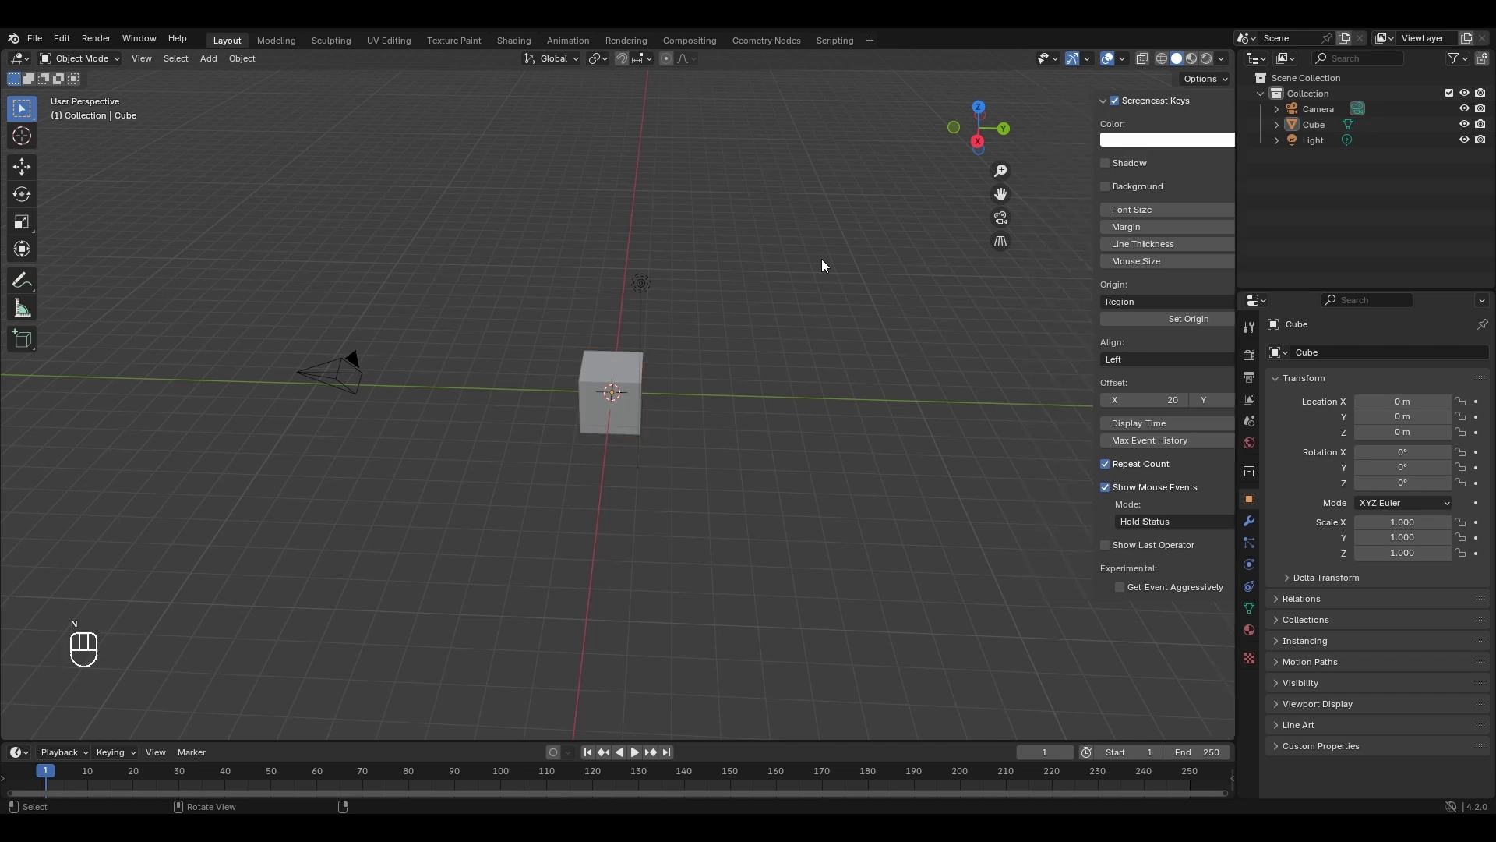
key(n)
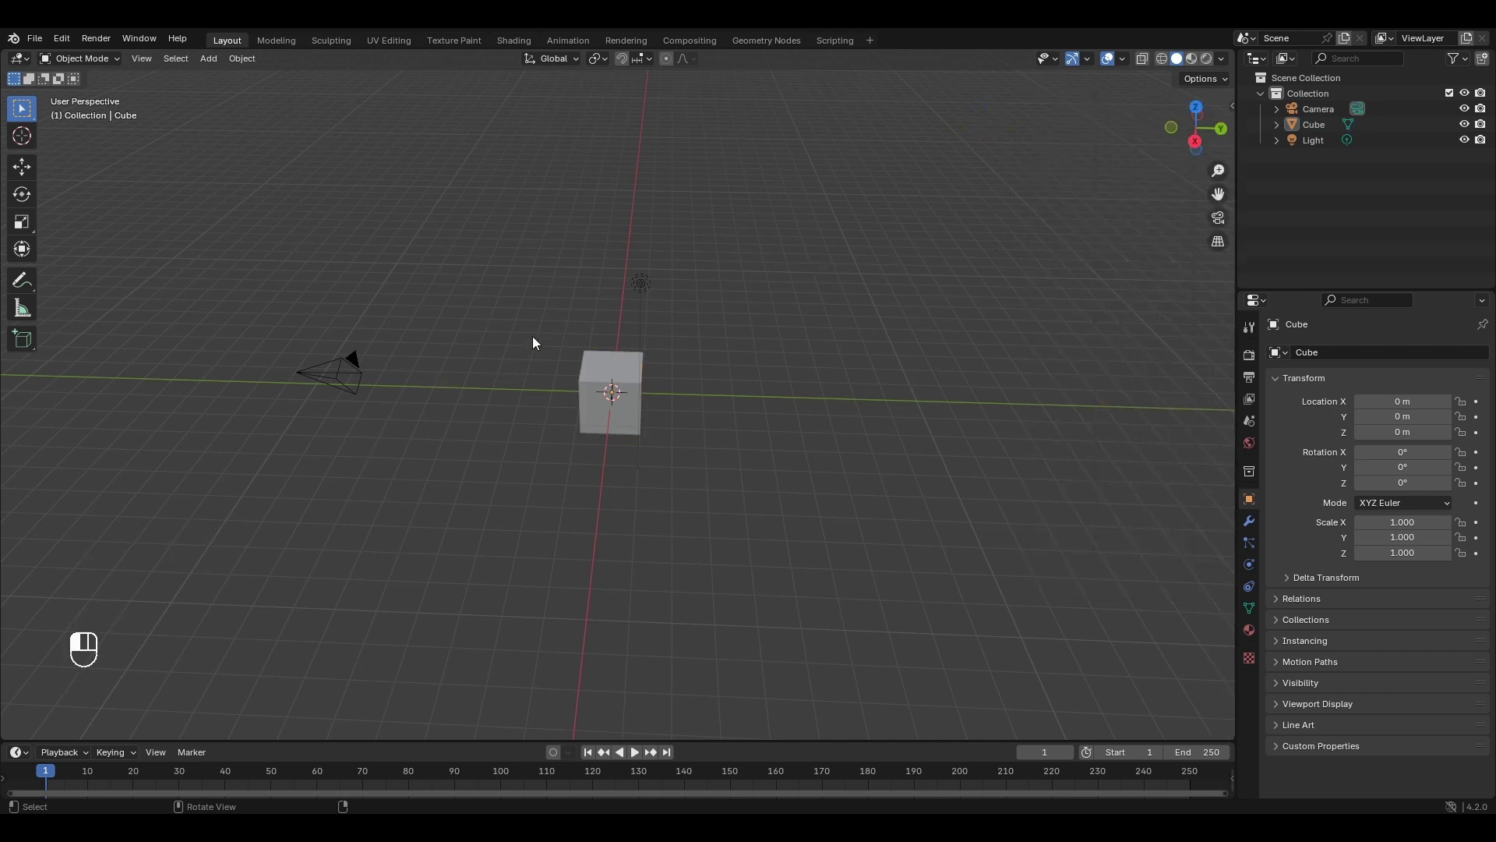
Test the key display on the cube and set the Screencast Keys font size to 20.
click(609, 377)
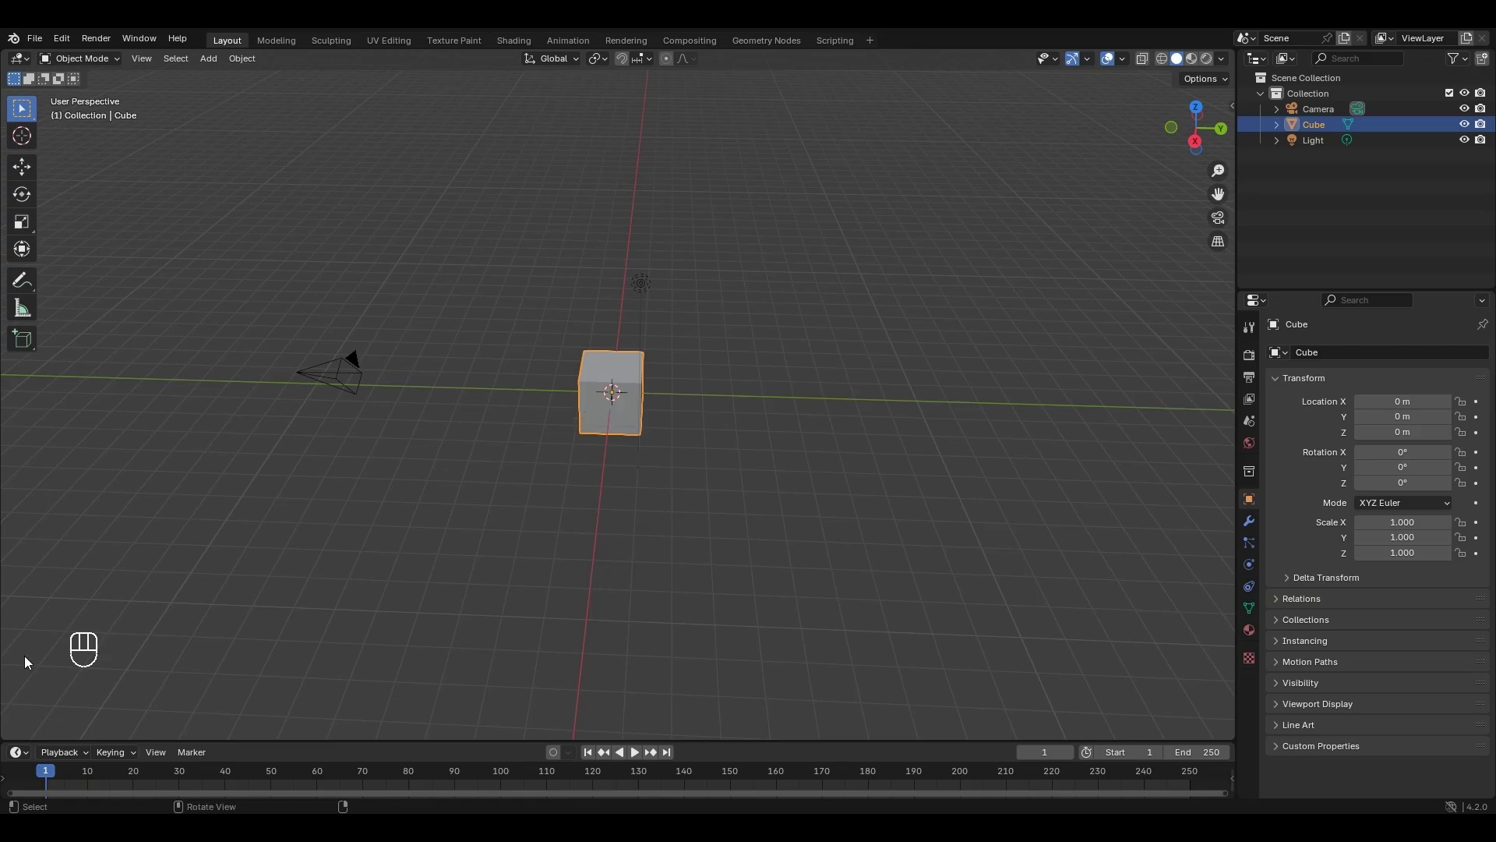
mouse_move(710, 417)
middle_down()
mouse_move(658, 393)
mouse_move(710, 423)
middle_up()
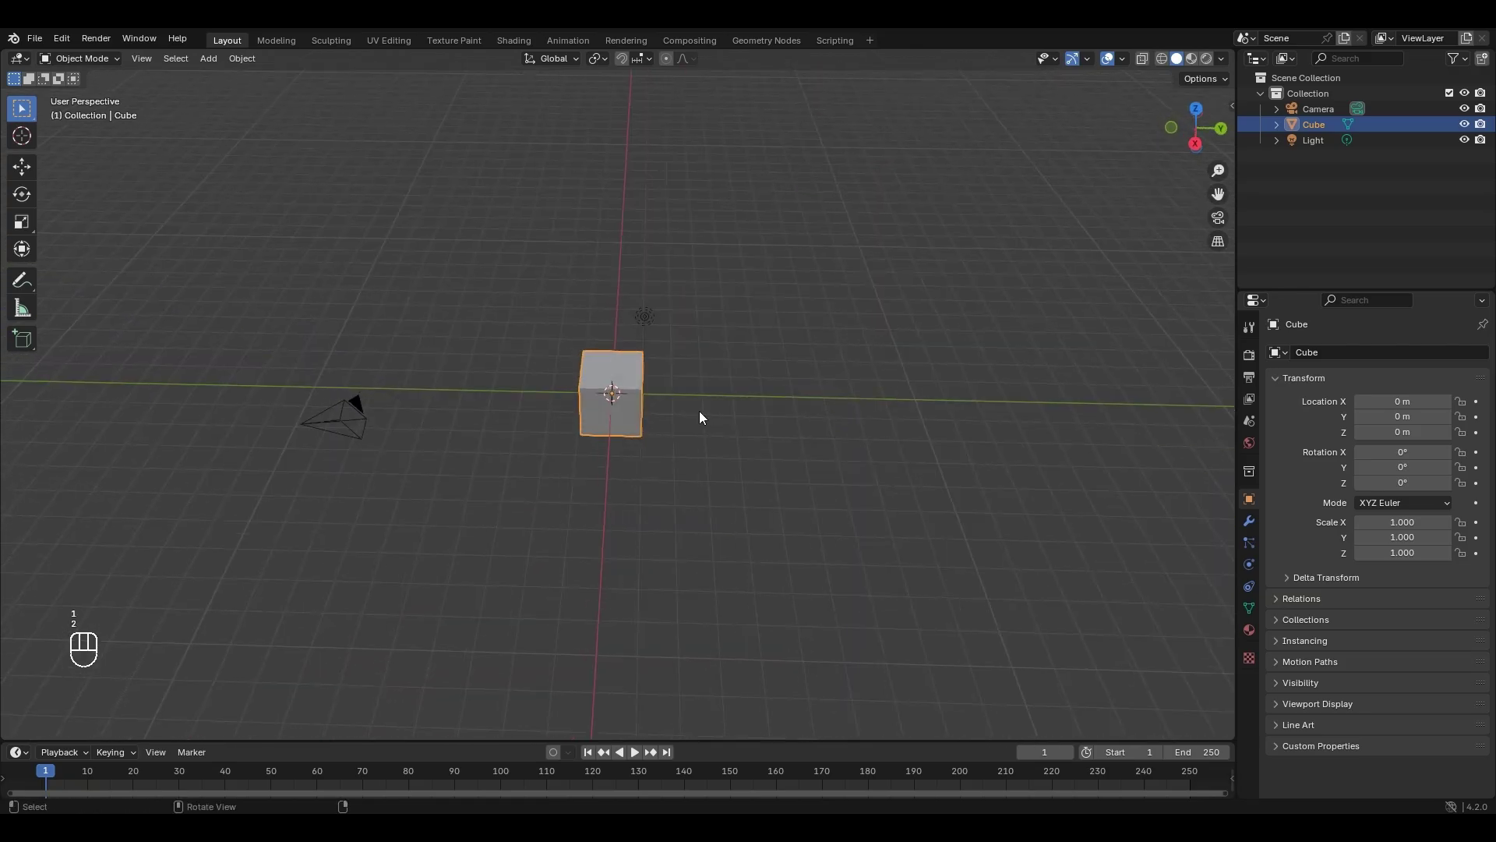
key(n)
click(1166, 209)
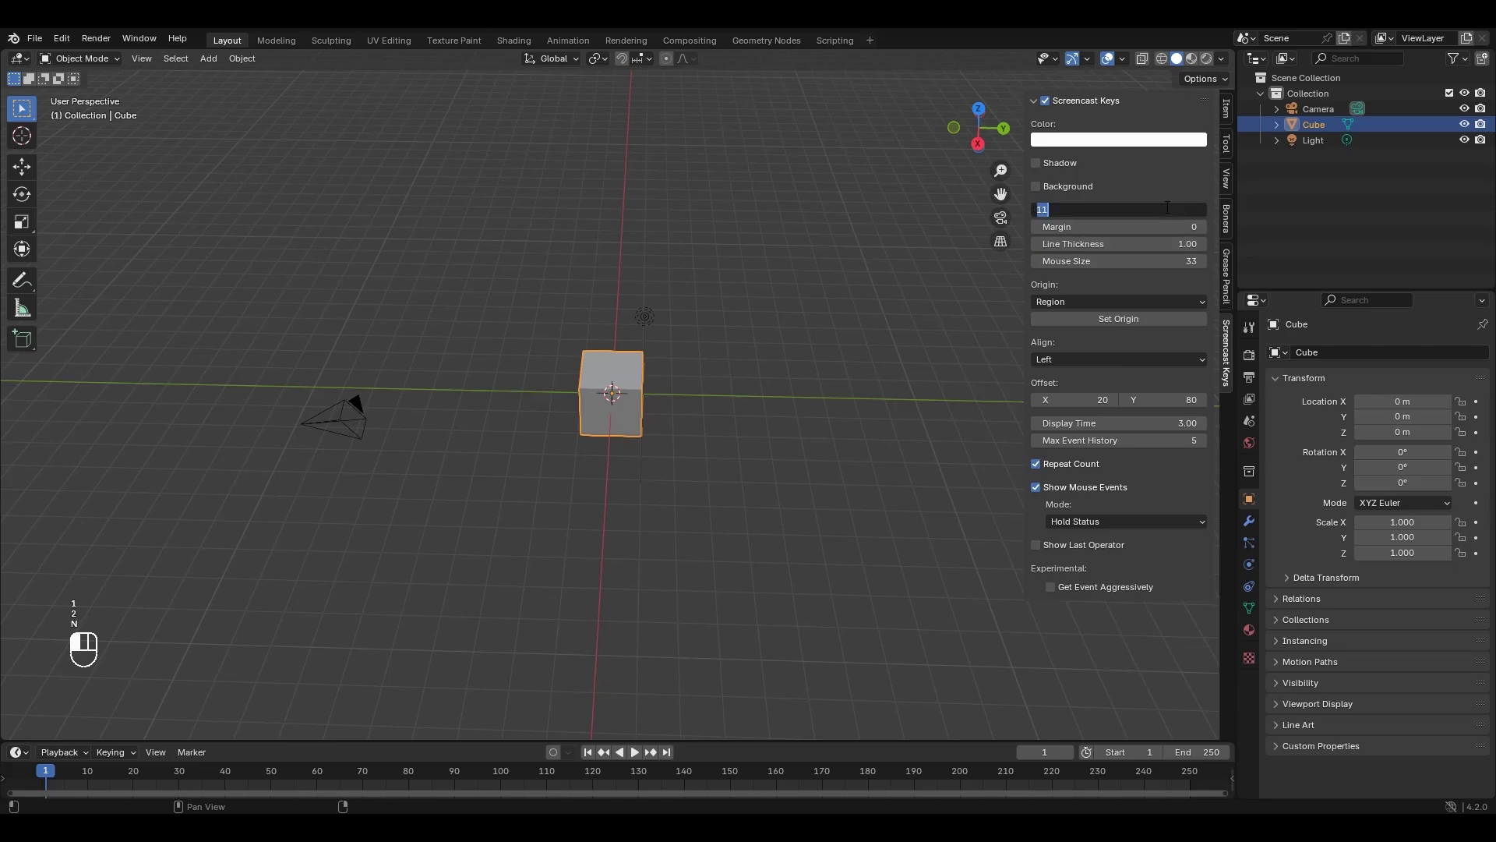
text(250)
key(Return)
click(761, 331)
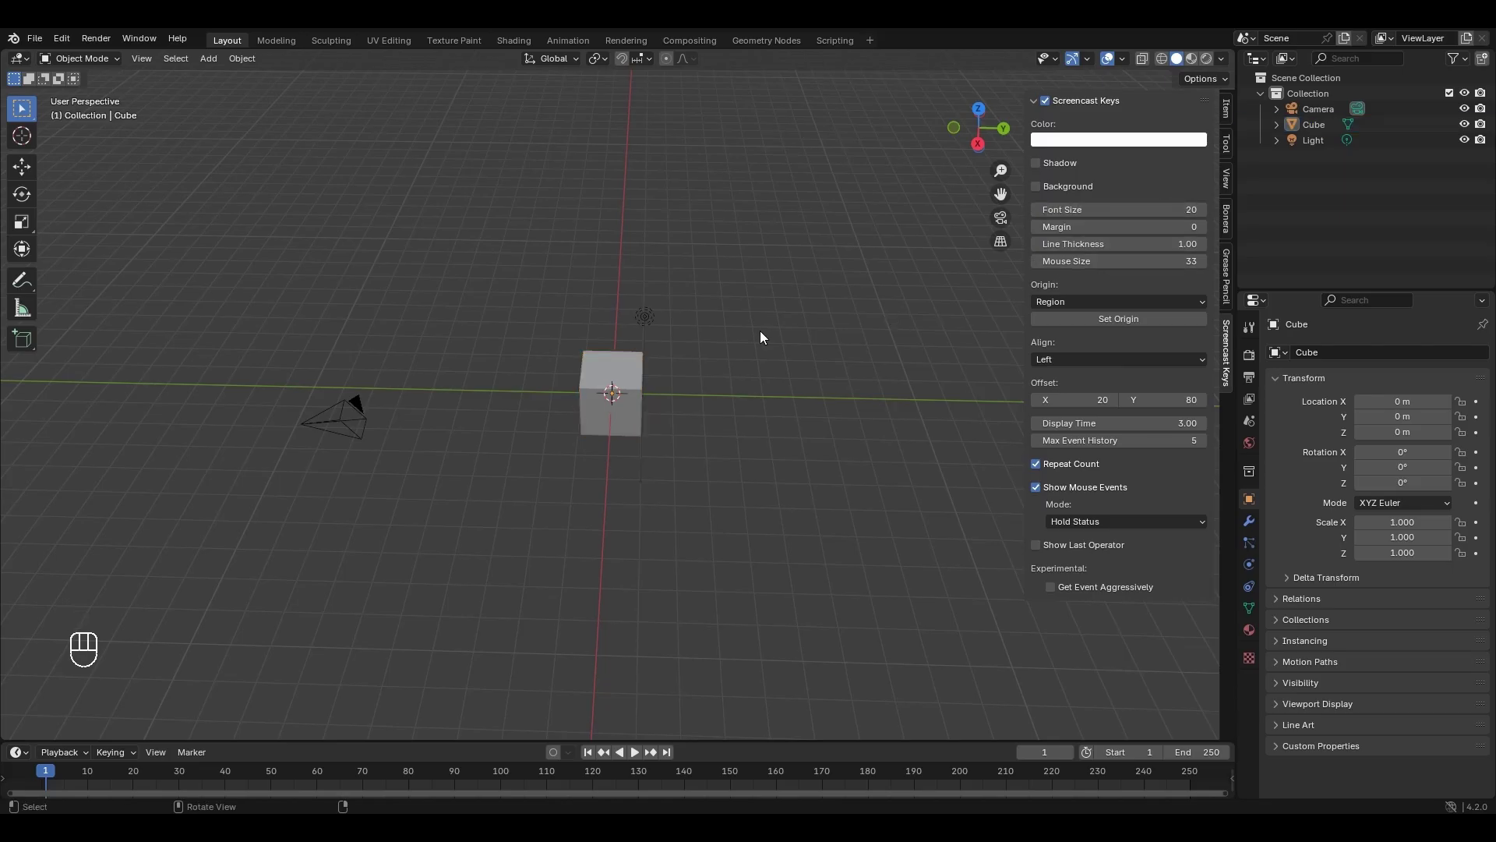
key(n)
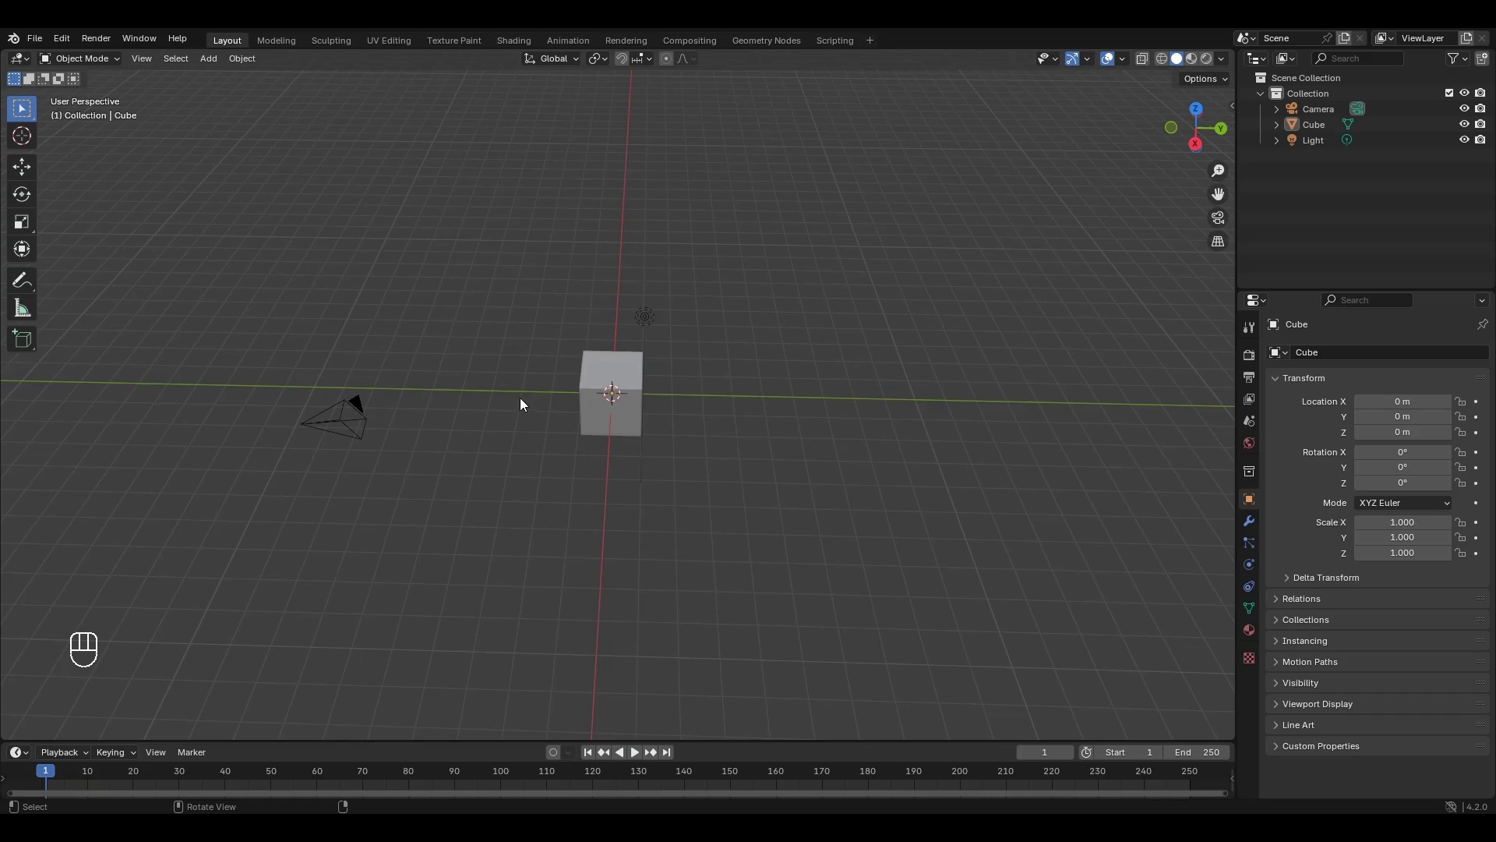
Try to delete the box-selected camera, cube and light, and select only the cube.
click(31, 118)
drag(31, 119, 100, 120)
drag(893, 158, 172, 545)
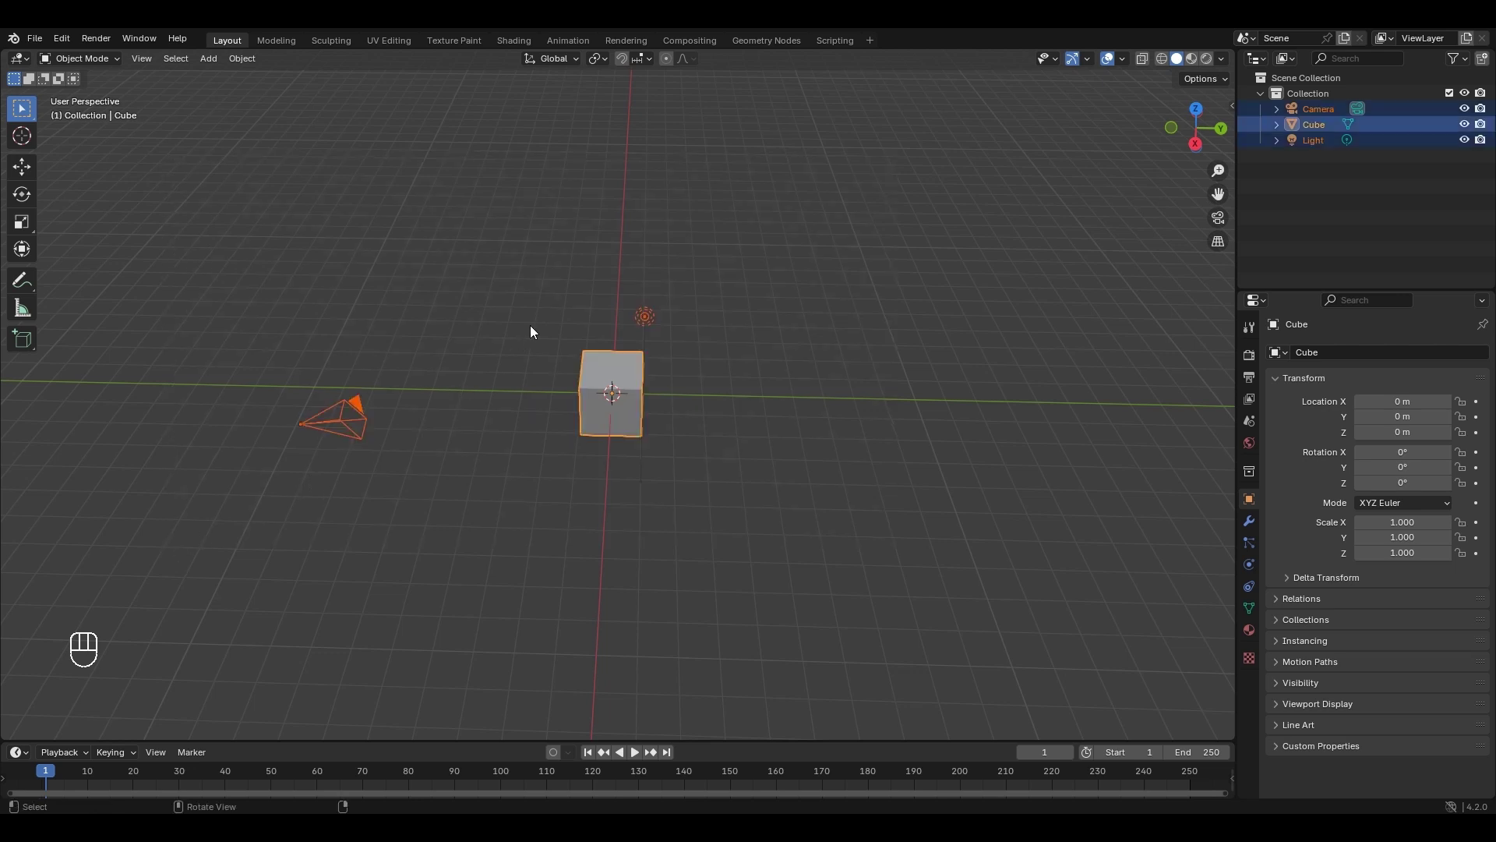
key(x)
key(Delete)
shift+click(624, 387)
click(623, 385)
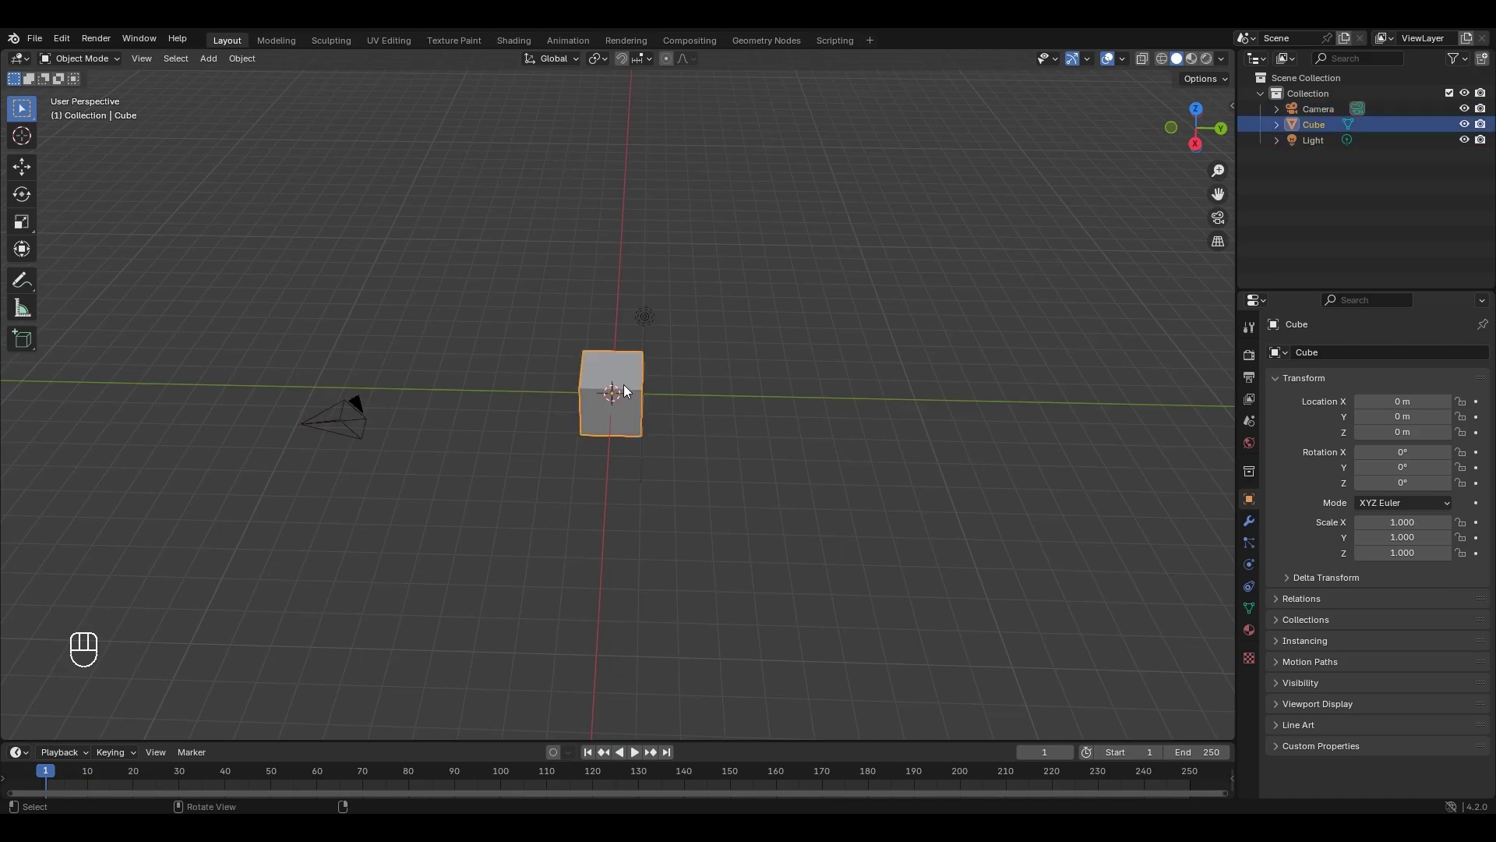
Box-select the camera, cube and light, and try to delete the selection.
middle_drag(623, 385, 282, 213)
drag(282, 213, 700, 490)
key(x)
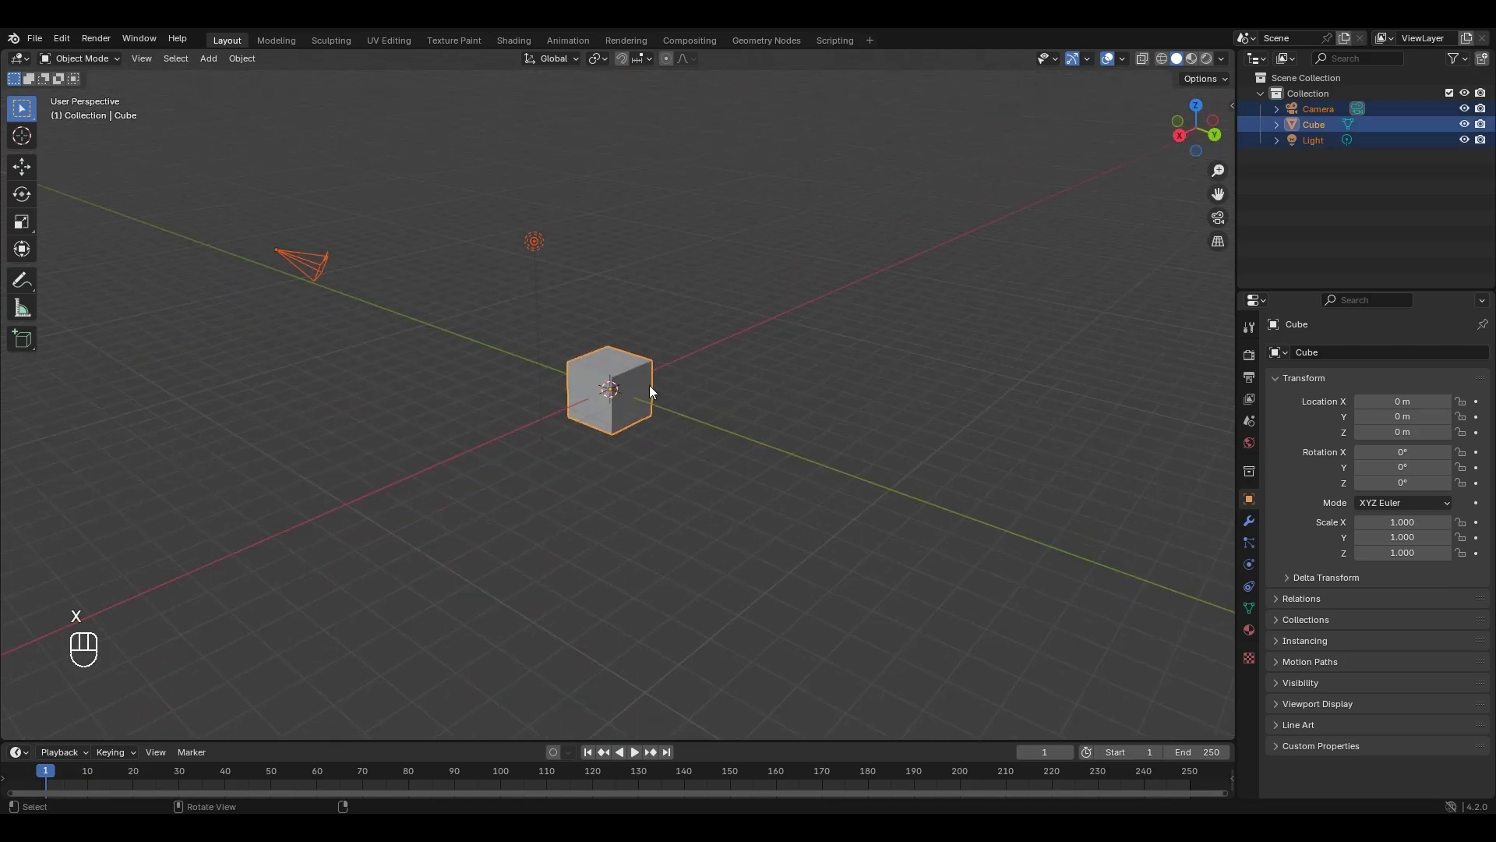
key(Delete)
Switch the viewport to the Top viewpoint and orbit back to an angled perspective view.
click(148, 59)
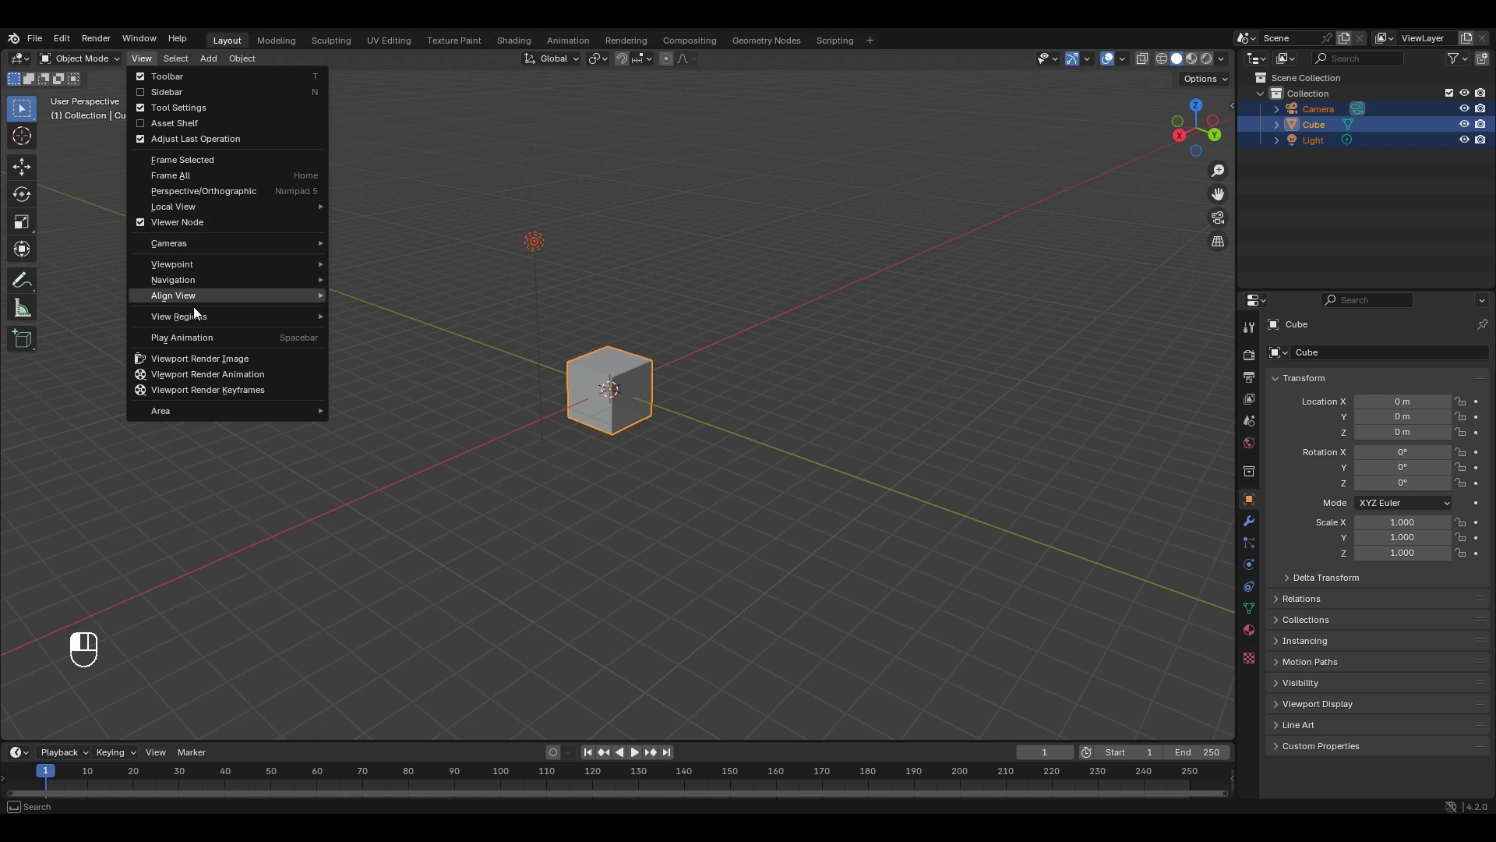
mouse_move(194, 301)
mouse_move(194, 264)
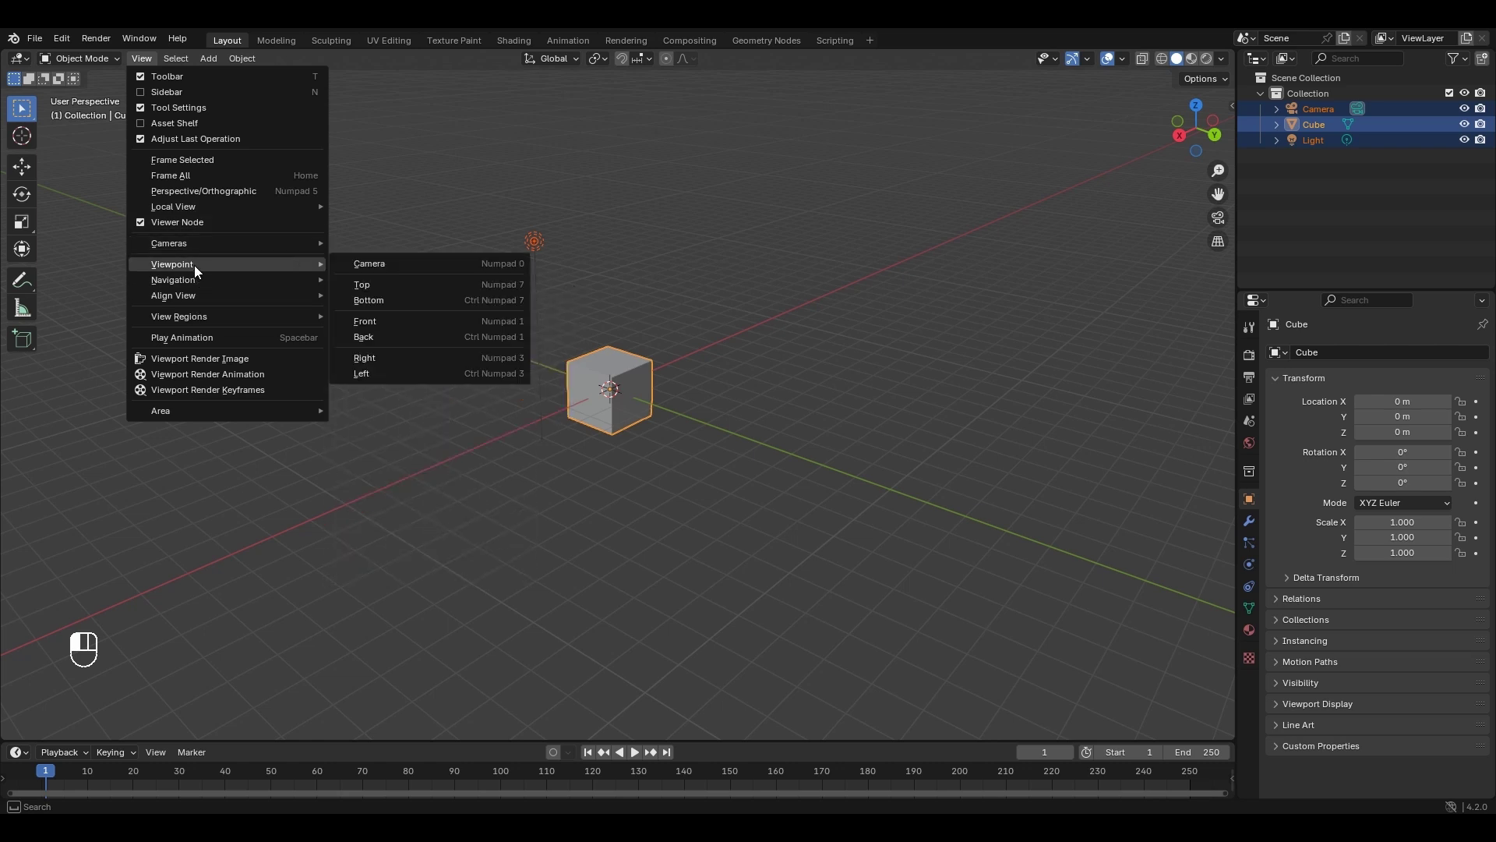
click(442, 284)
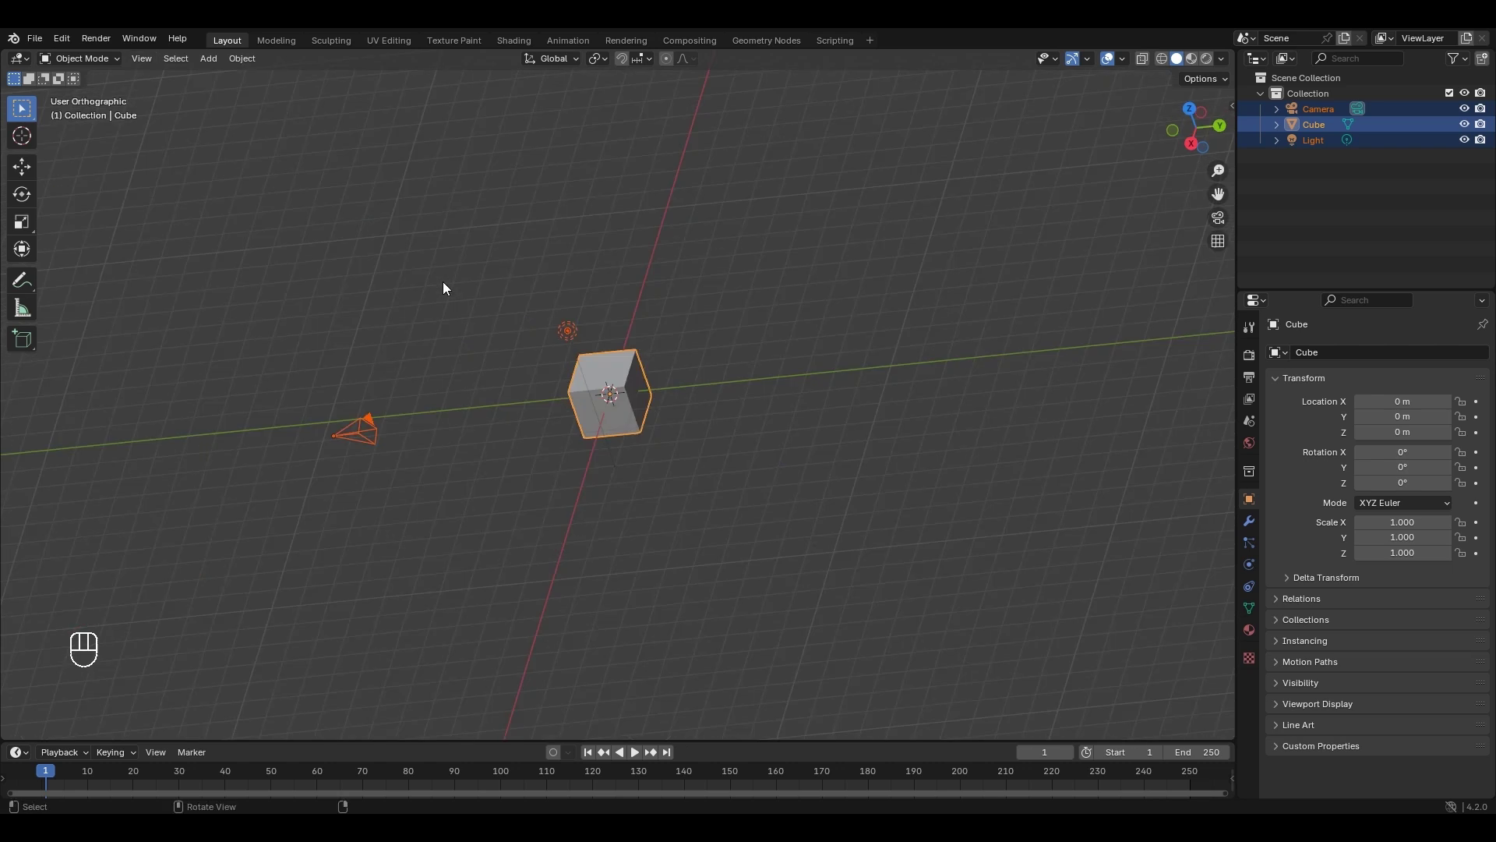
middle_drag(803, 412, 494, 291)
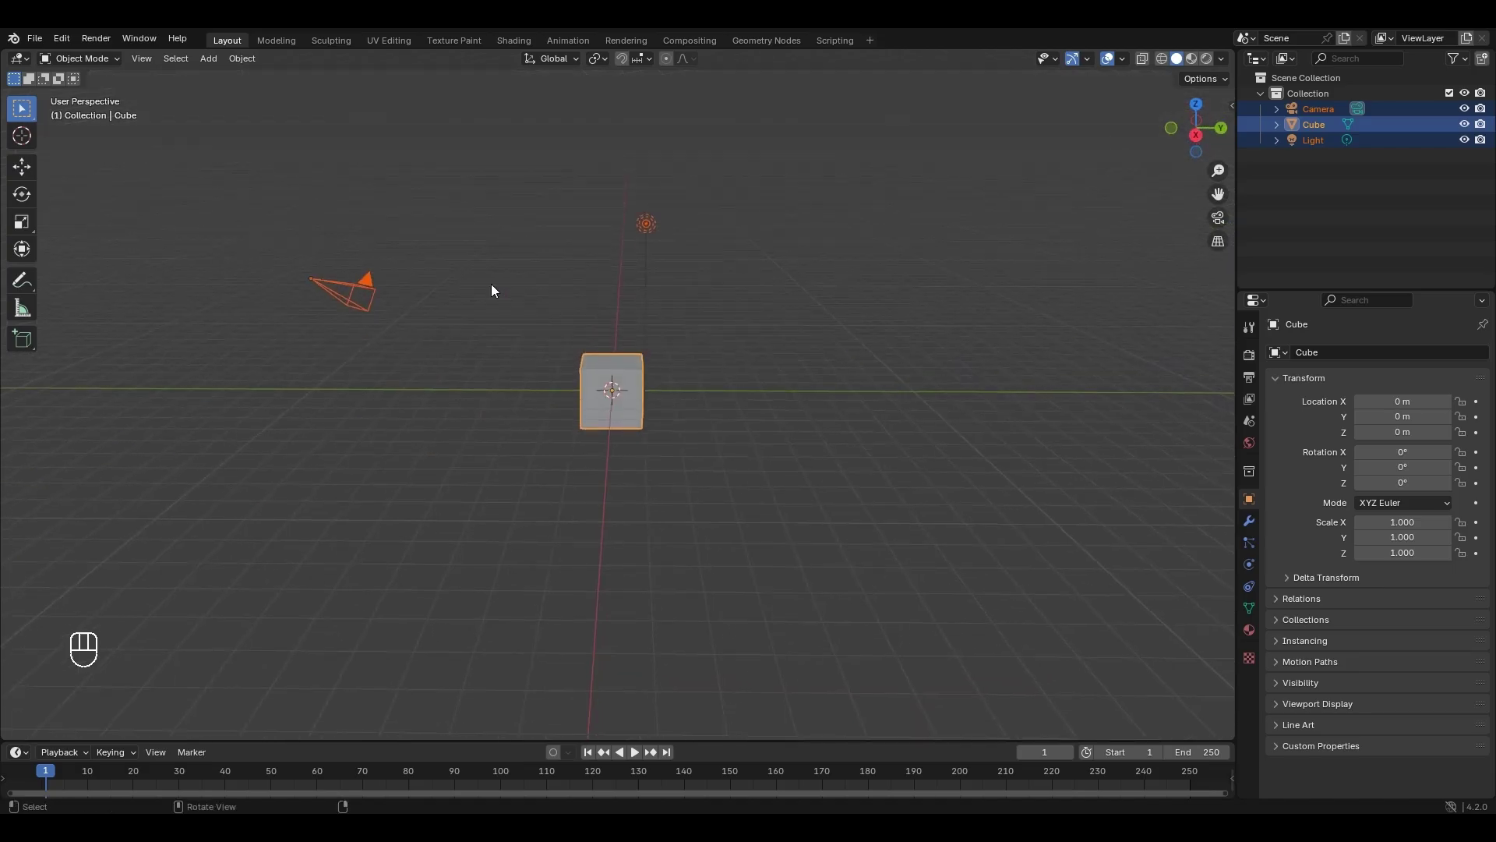
click(142, 61)
click(140, 61)
click(140, 61)
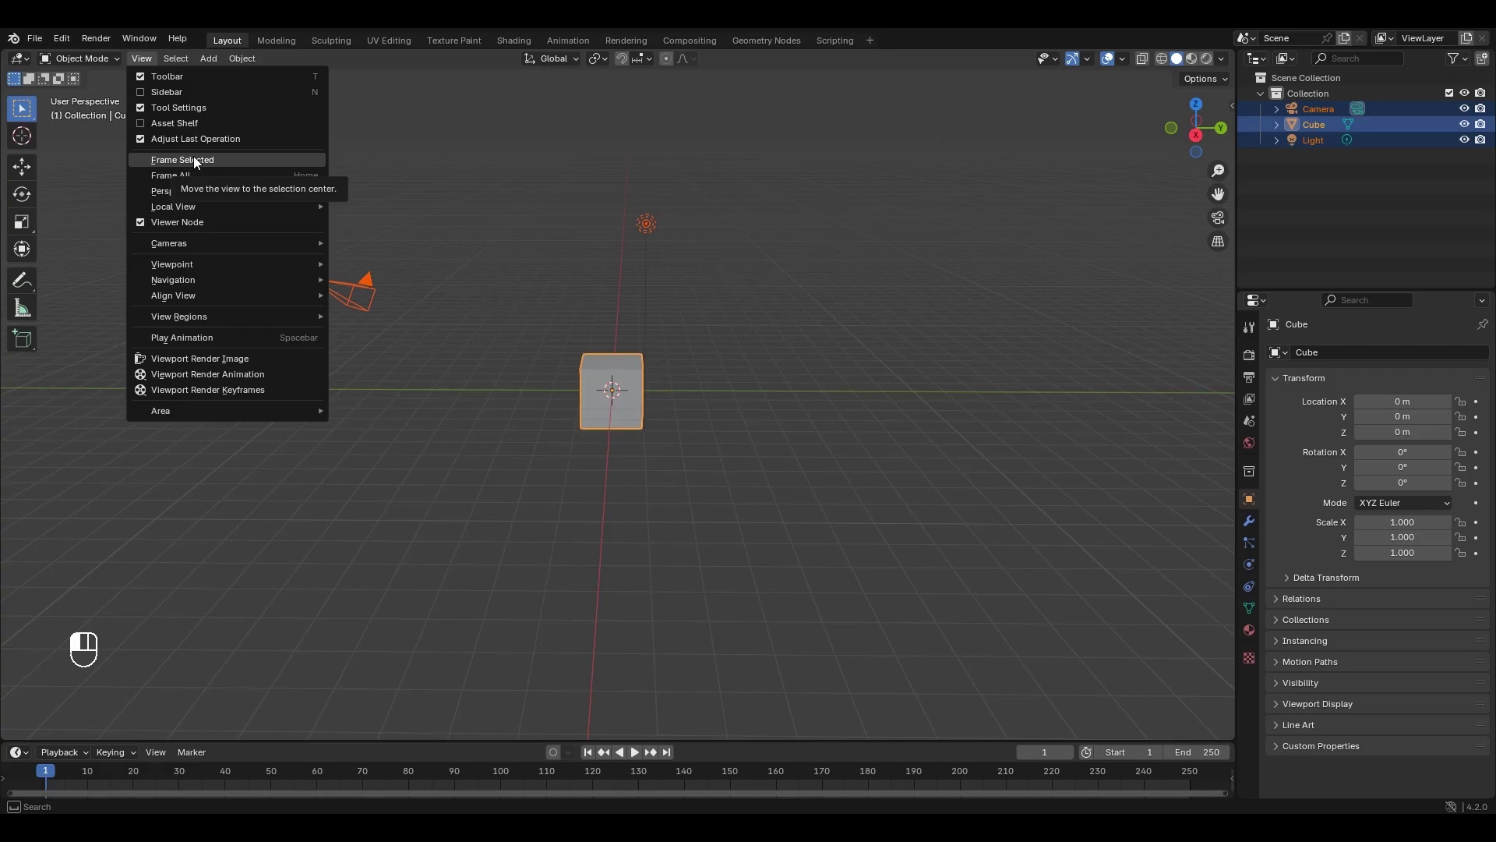
click(188, 56)
click(187, 57)
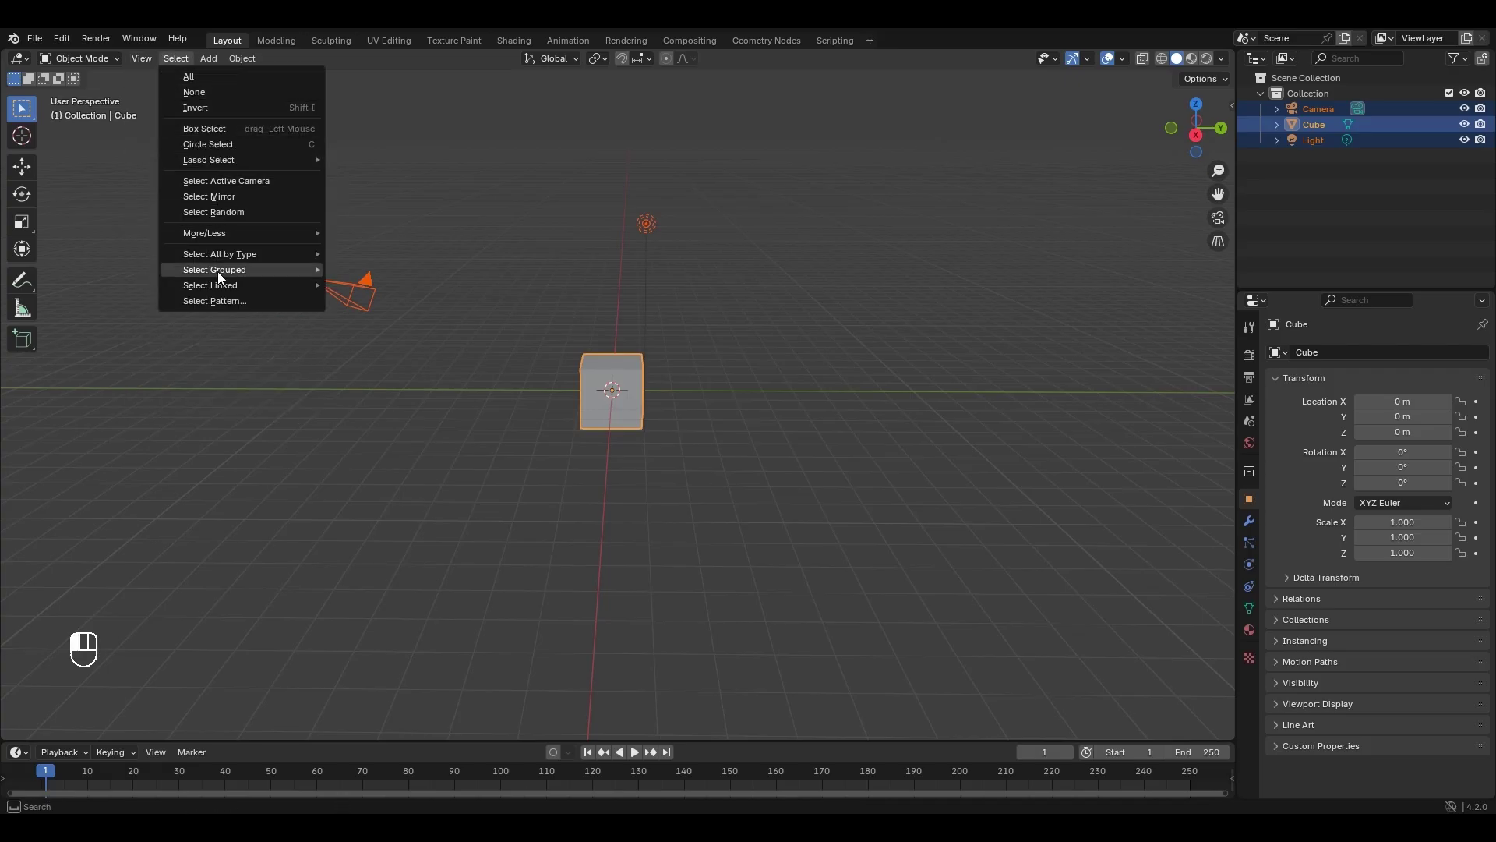
click(209, 62)
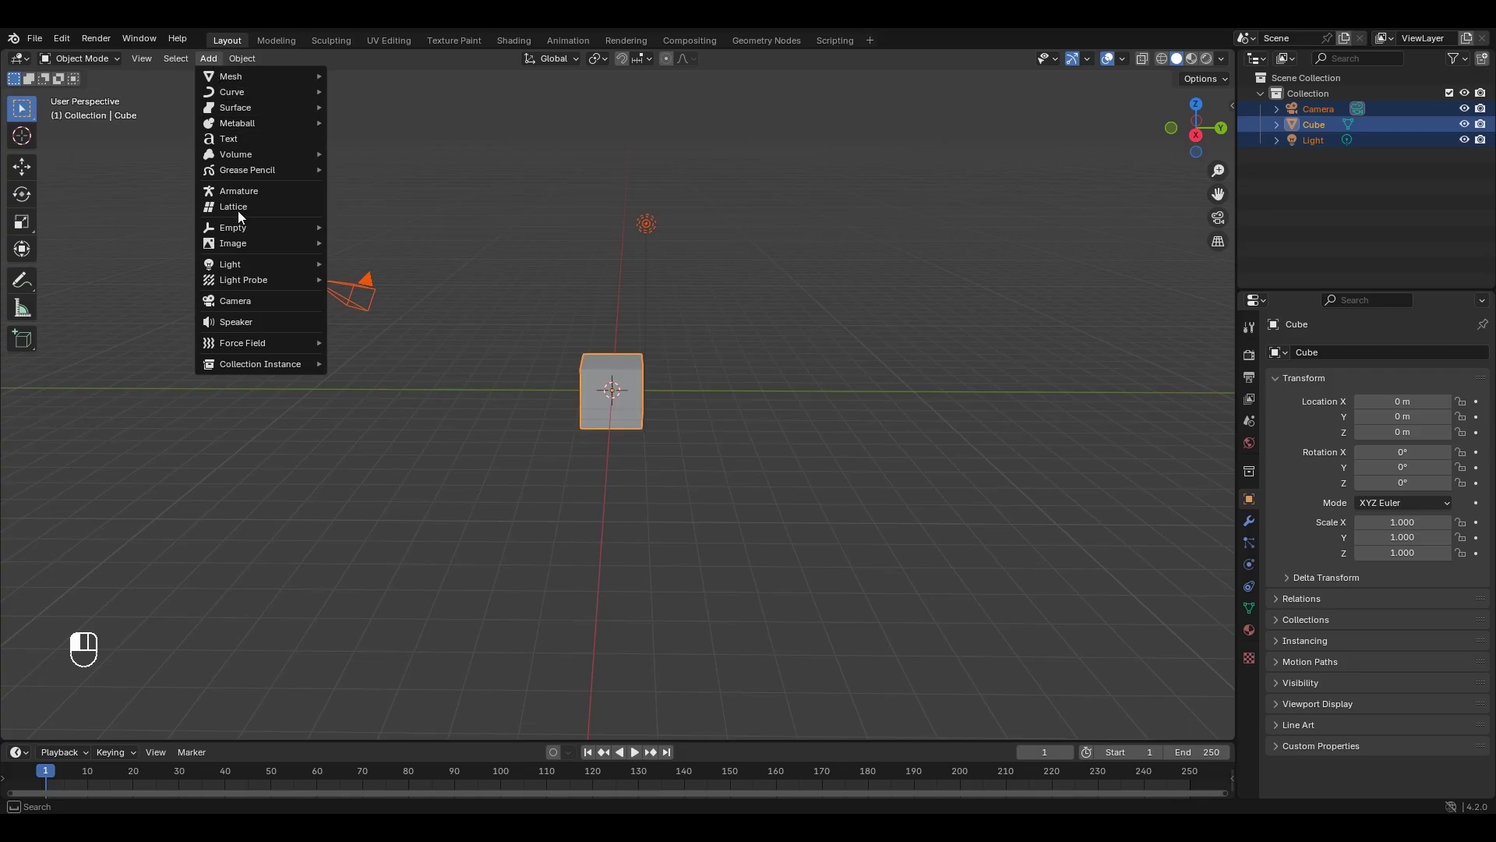
Delete the selected camera, cube and light, and orbit around the empty scene.
click(235, 59)
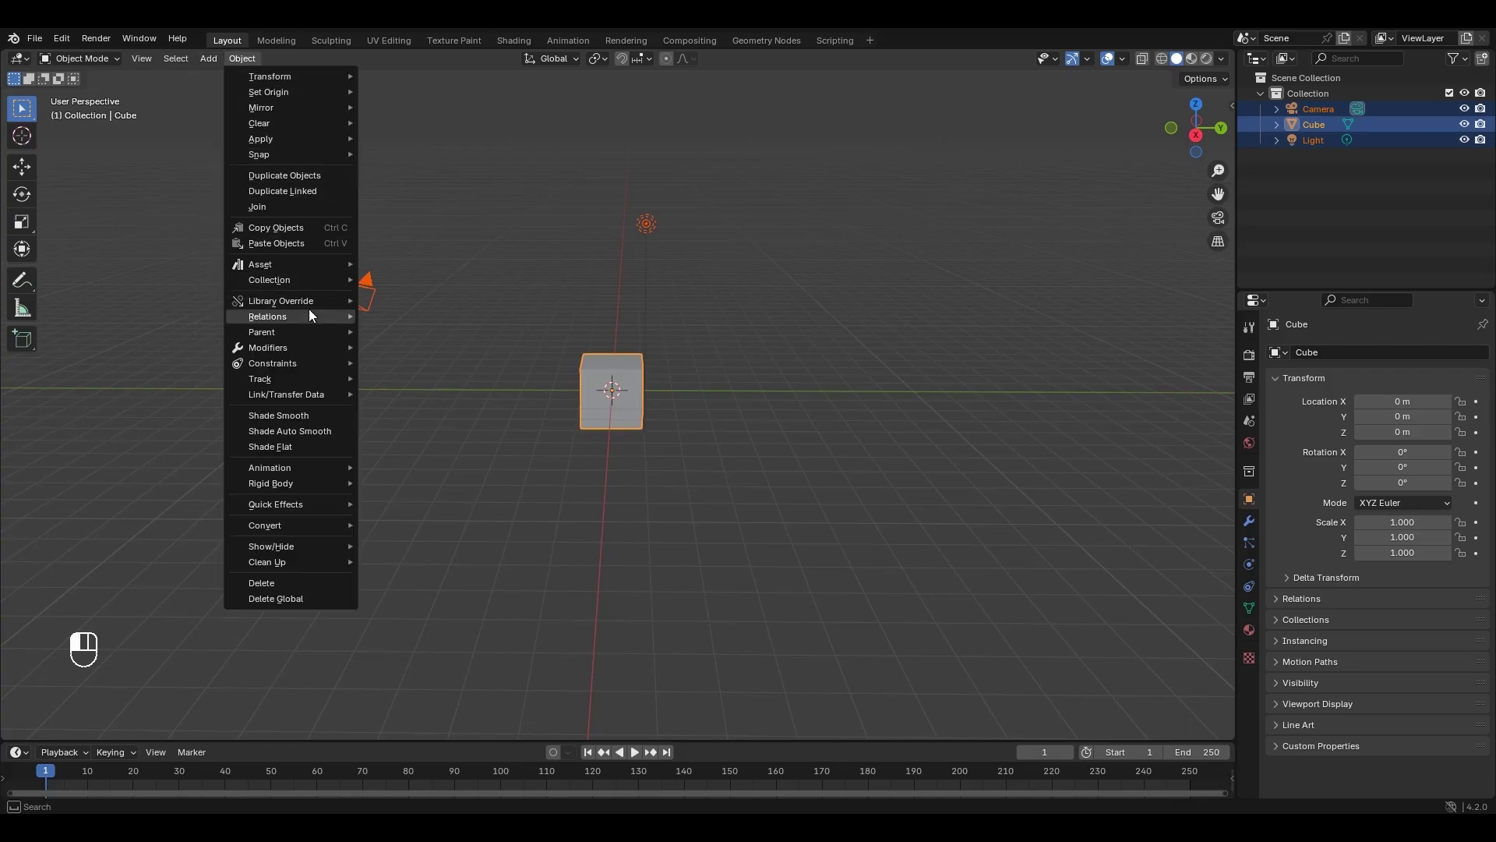
click(293, 585)
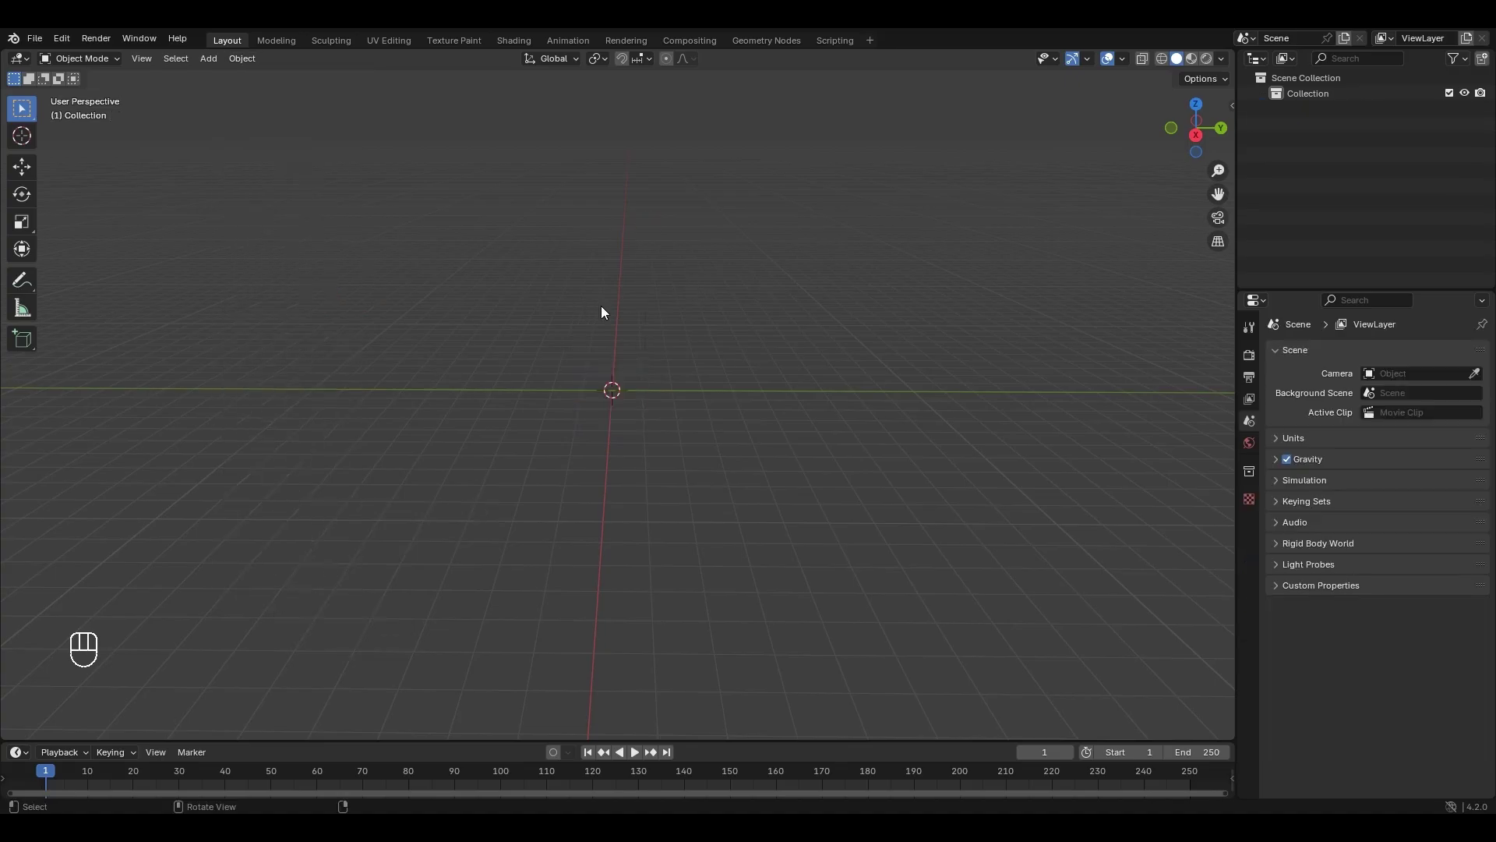
middle_drag(601, 308, 651, 355)
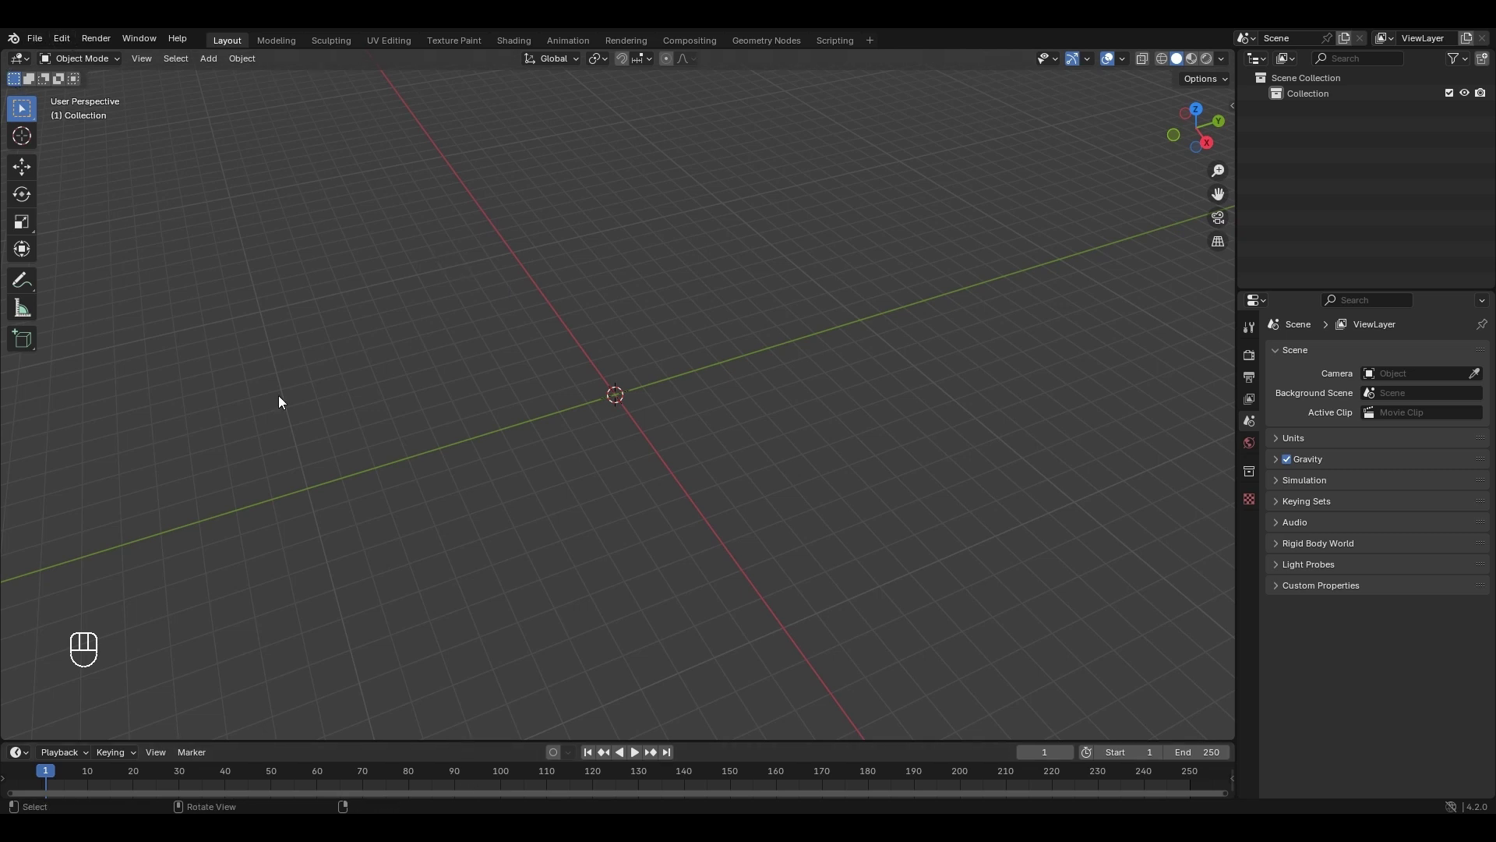
Open the preferences window, move it fully into view and clear the add-on search text.
click(63, 39)
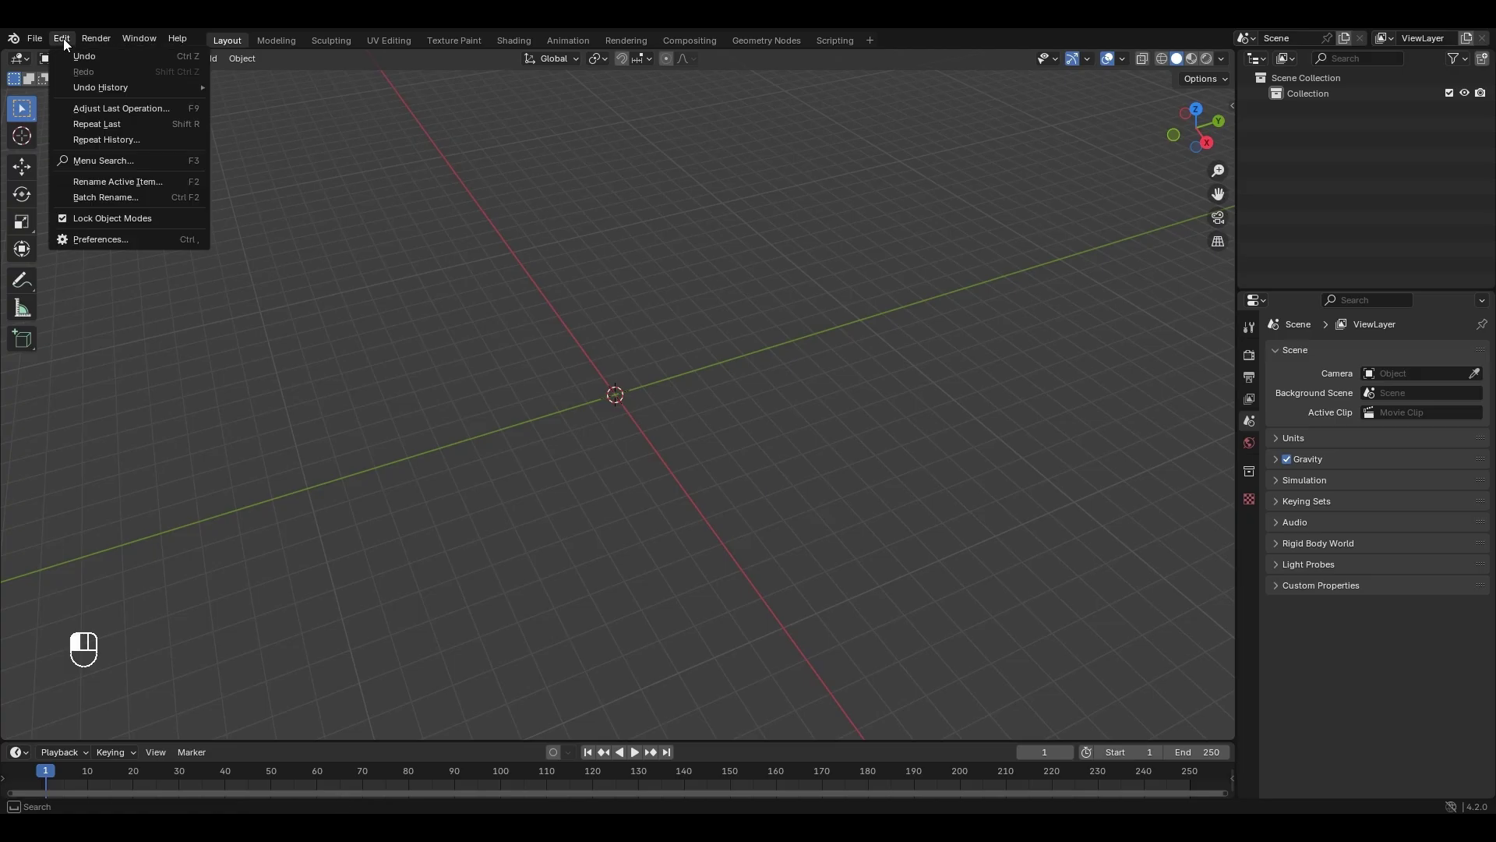
click(101, 240)
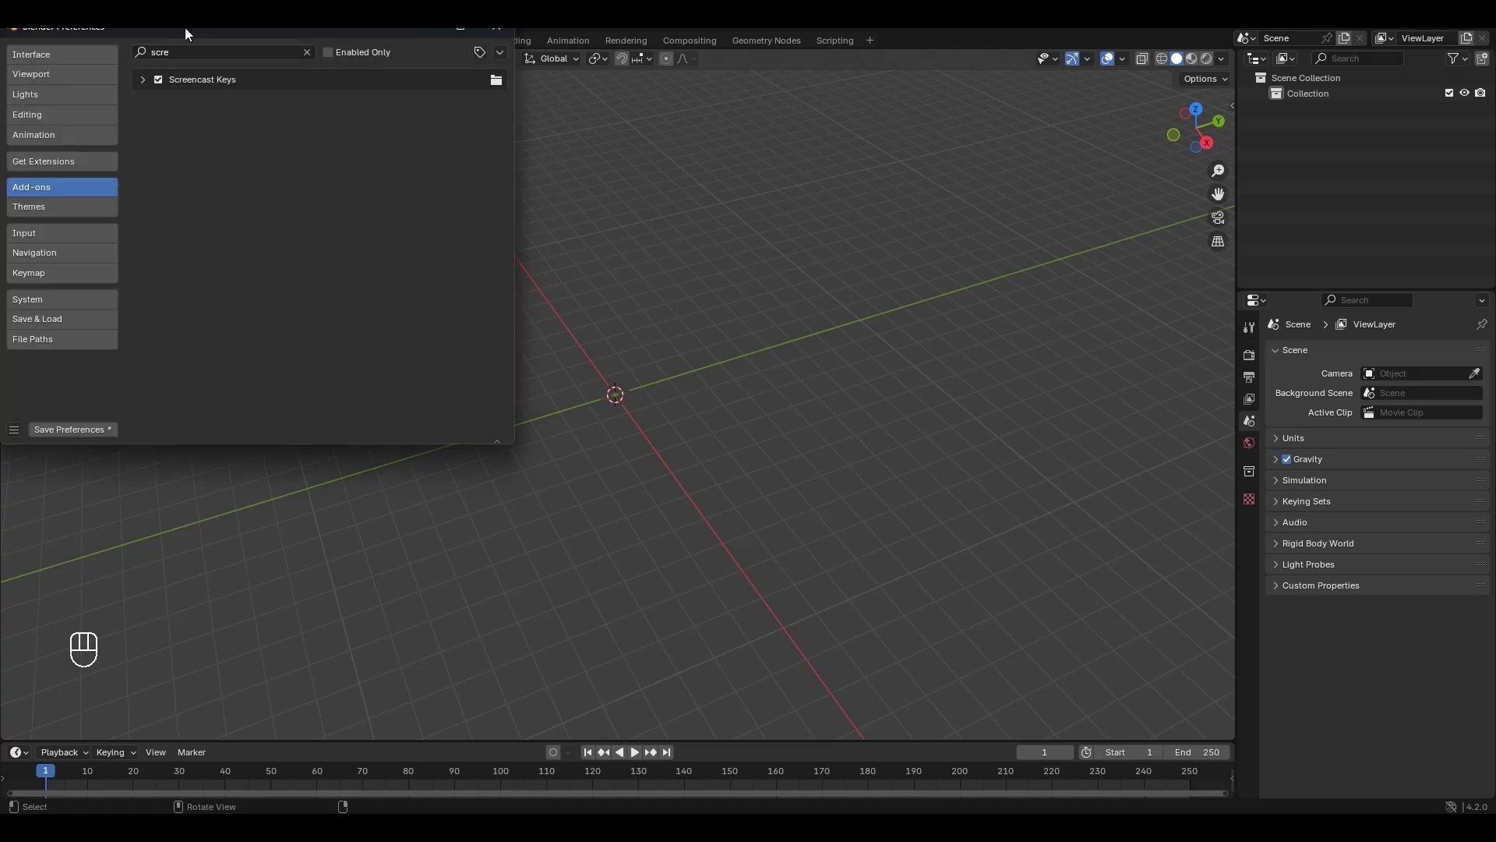
drag(185, 27, 397, 98)
click(500, 121)
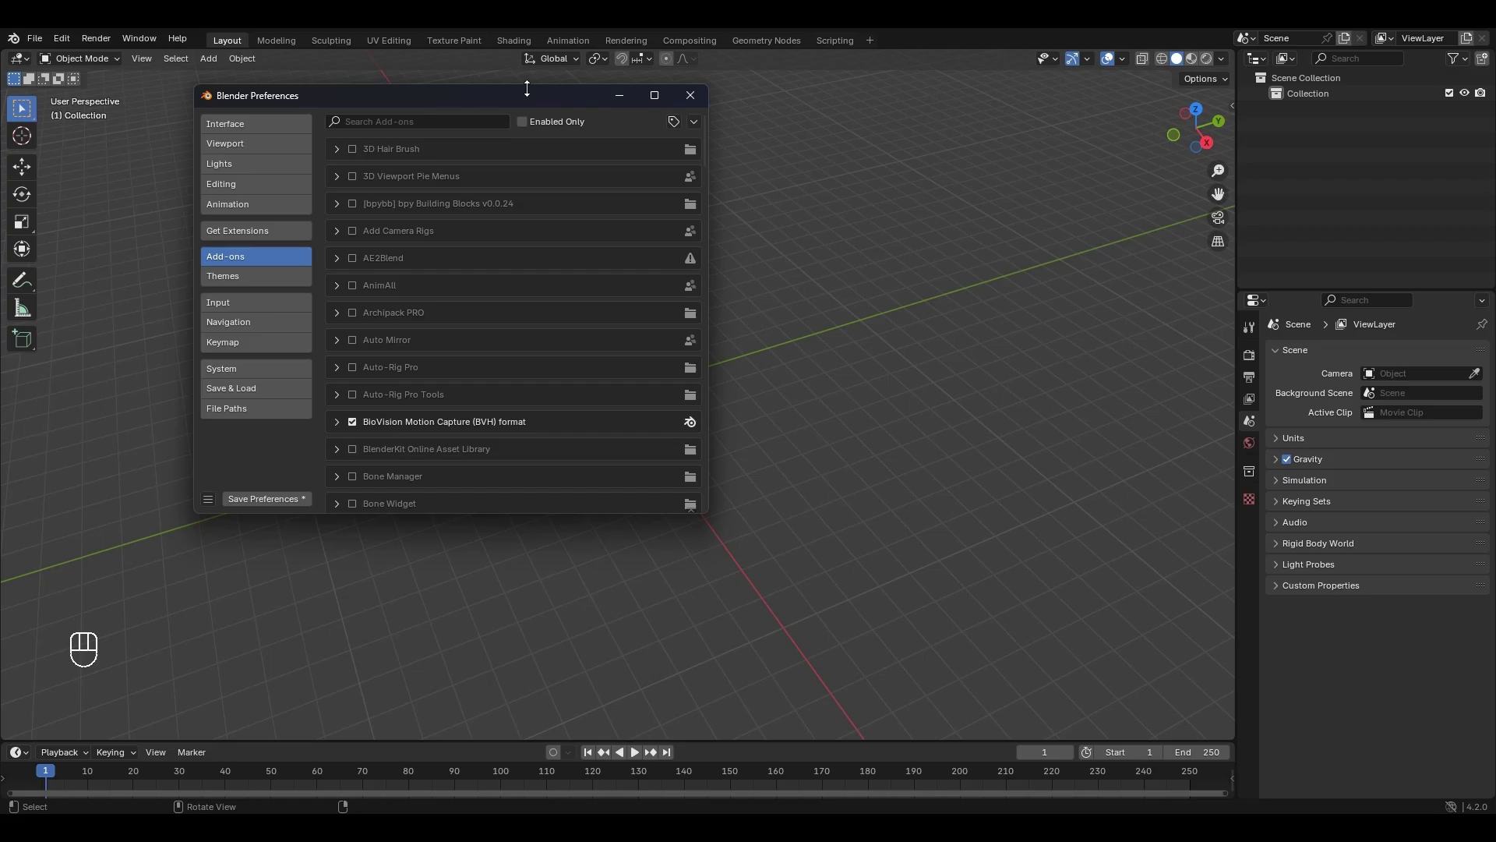
Try reducing the Resolution Scale to about 0.71 in the Interface preferences and cancel the change.
click(236, 130)
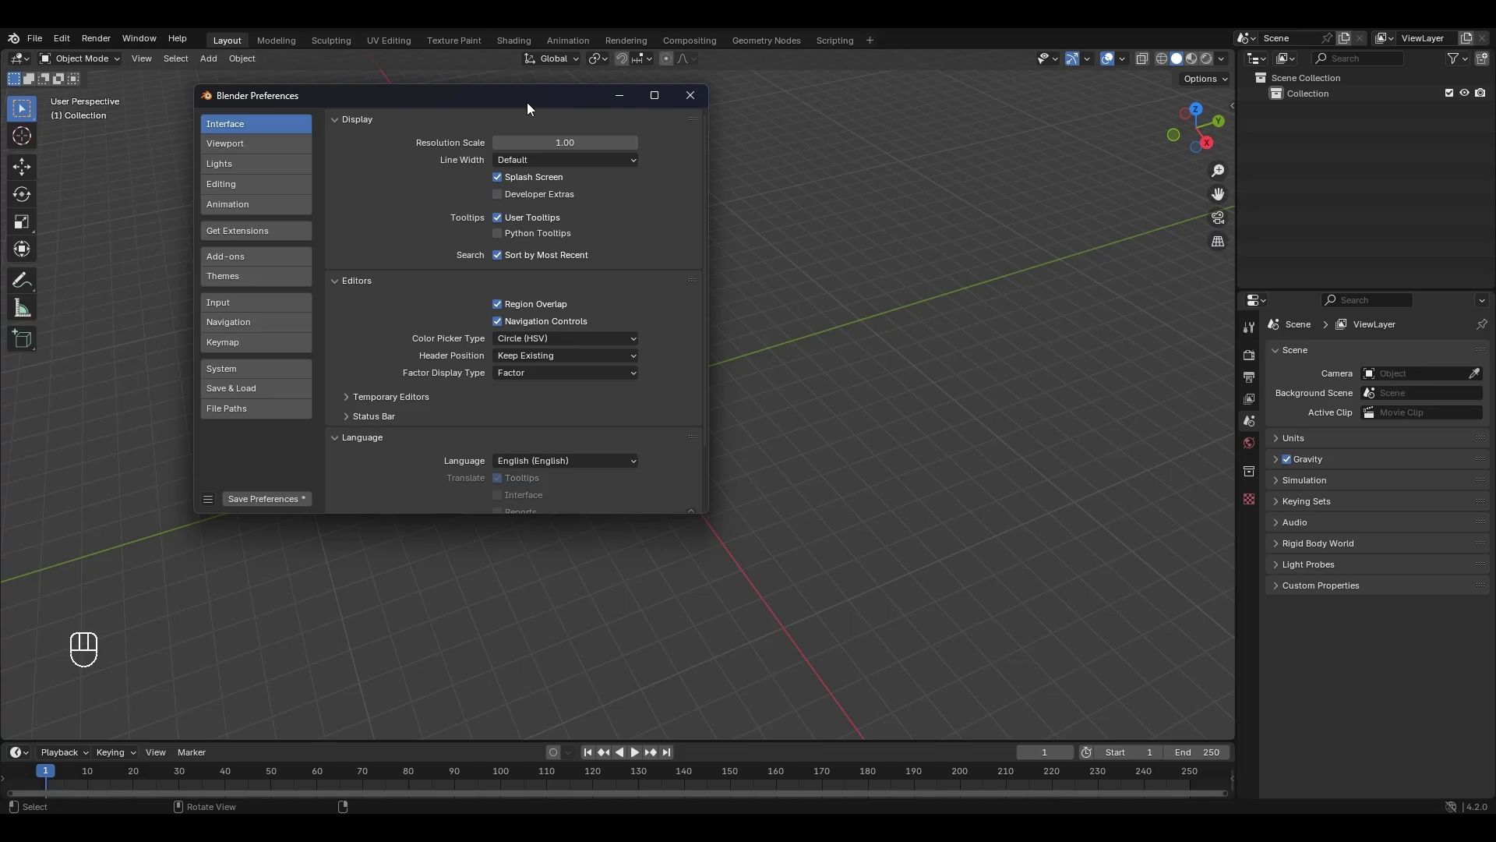
drag(527, 101, 476, 115)
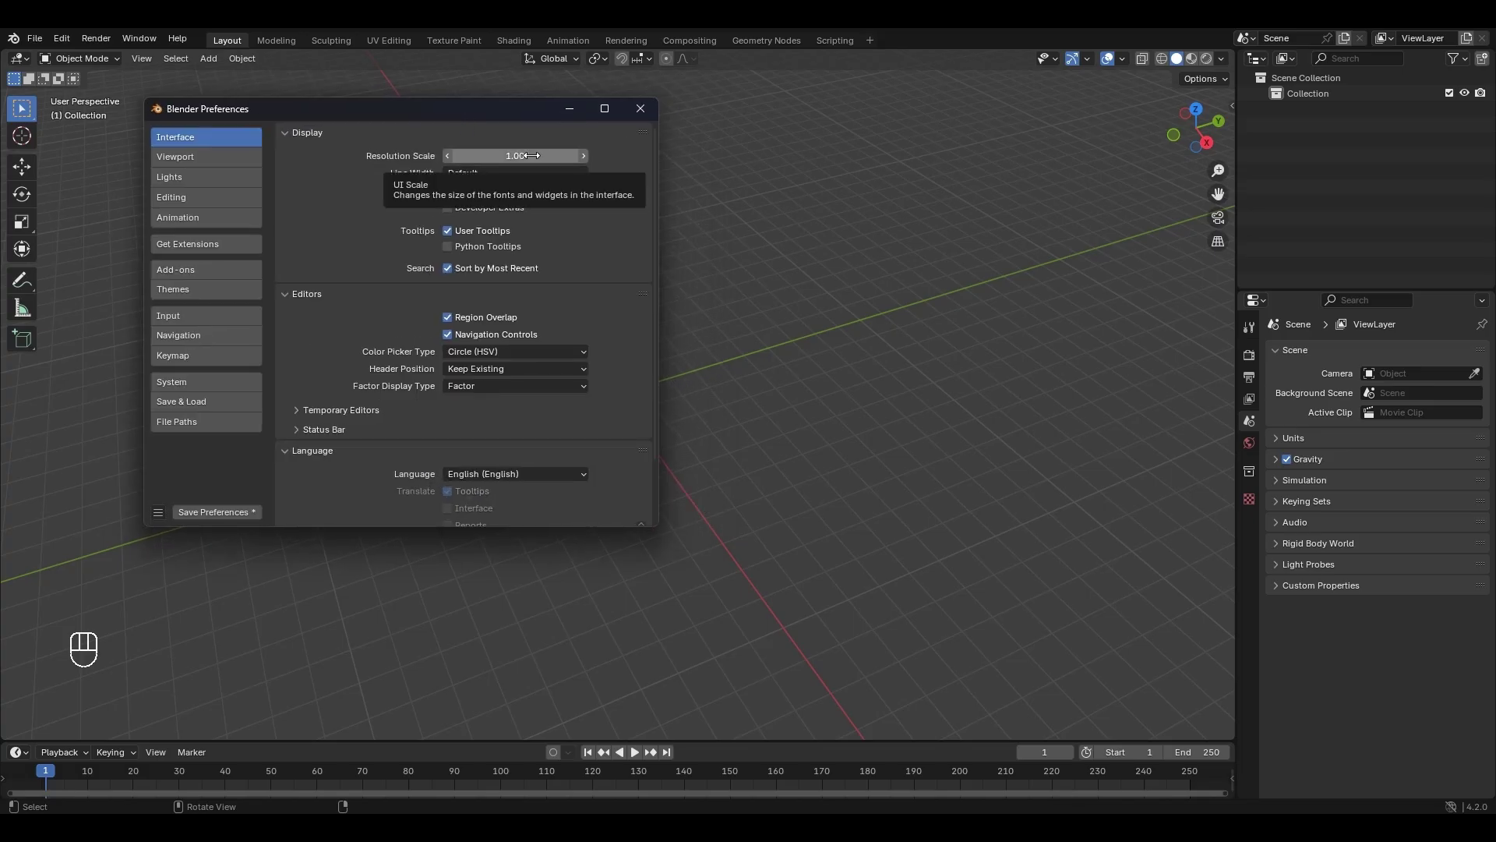
drag(538, 157, 456, 157)
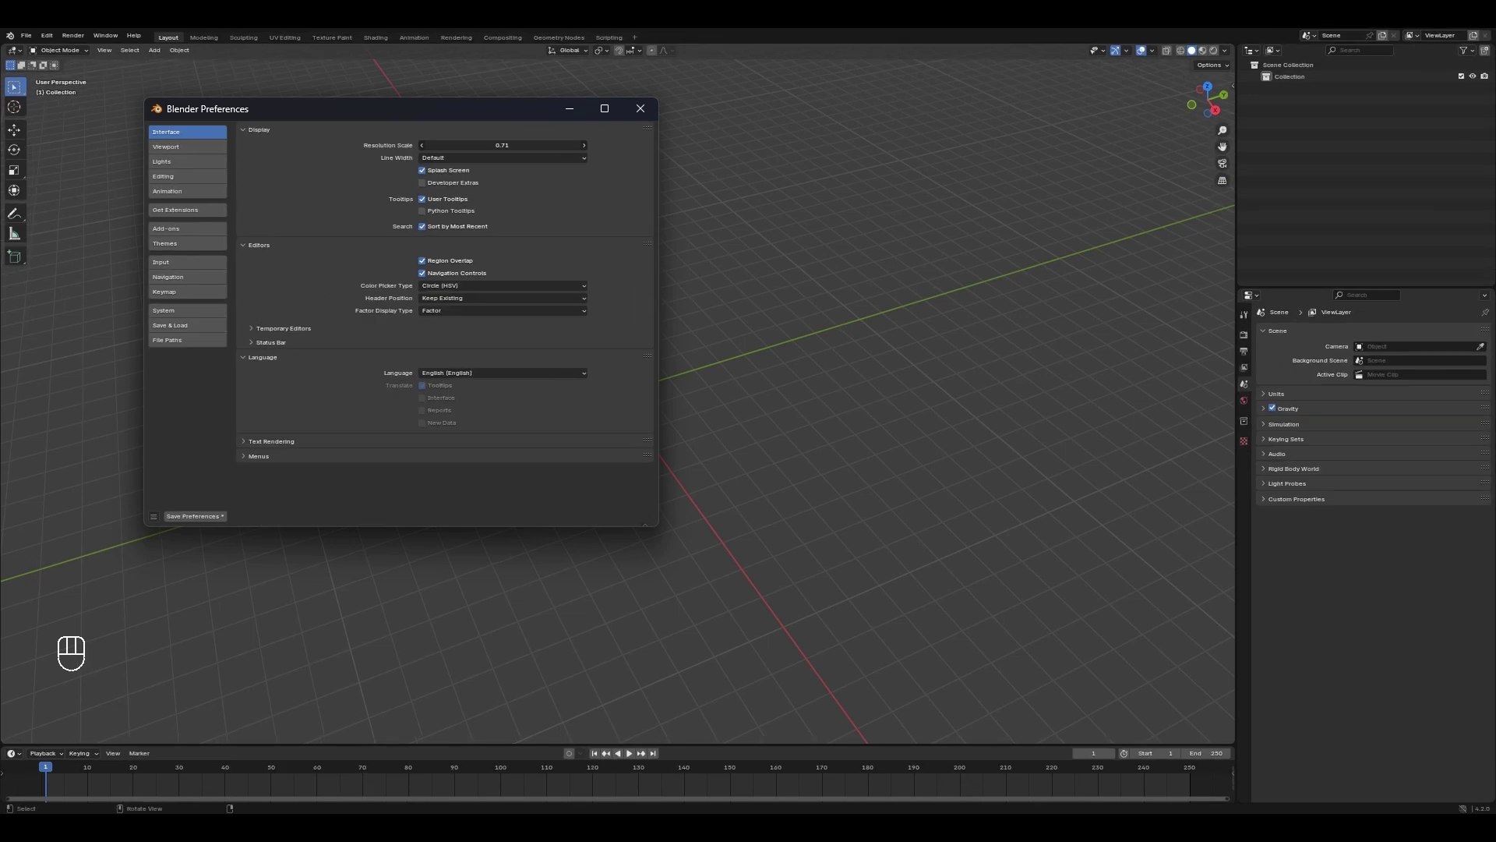
key(Escape)
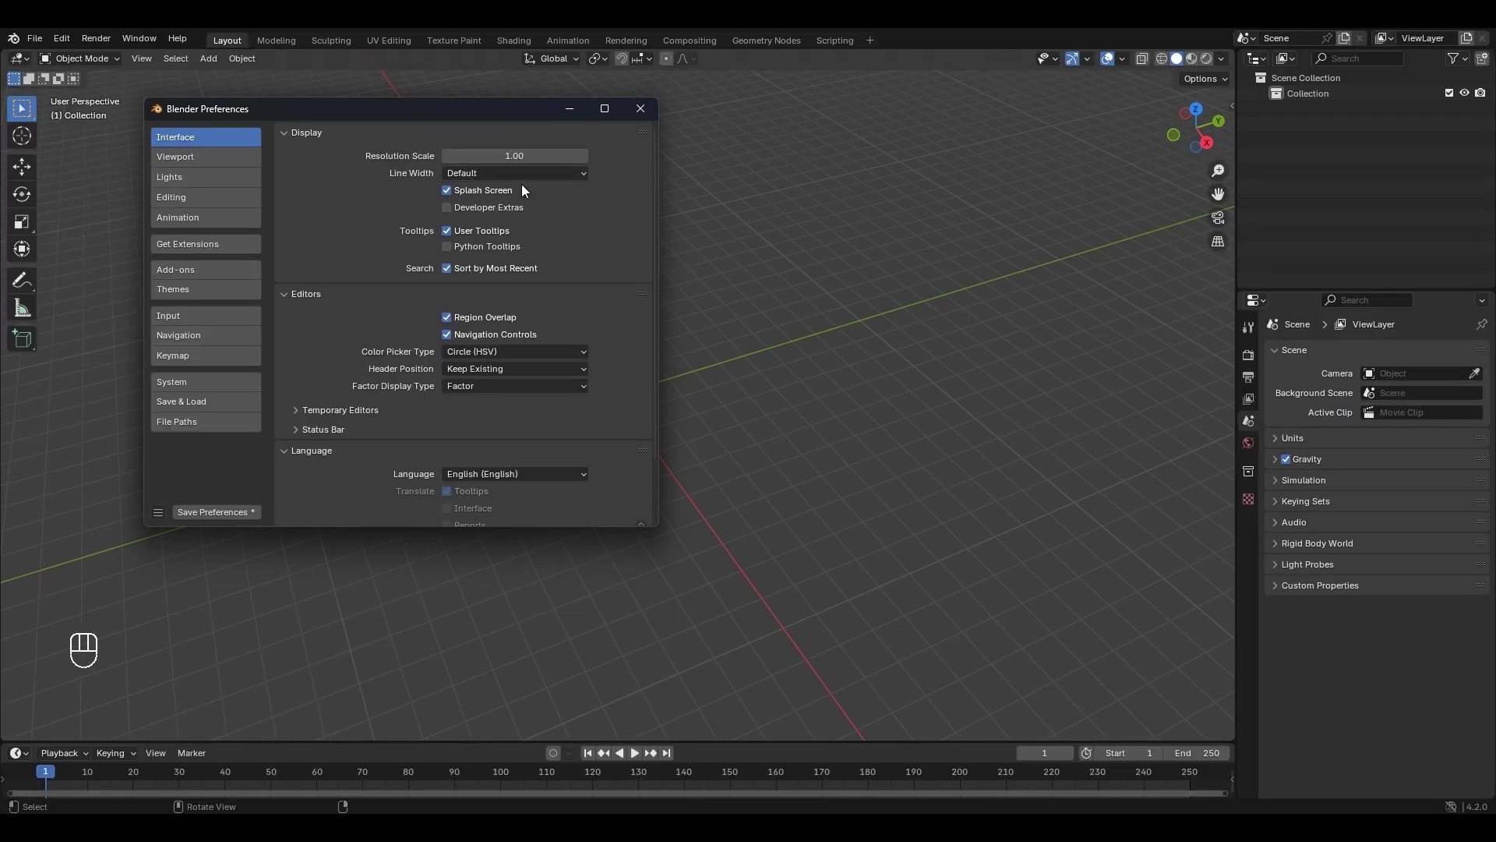
Examine the available interface languages in the Interface preferences without choosing another one.
scroll(484, 335, down, 2)
scroll(486, 338, down, 2)
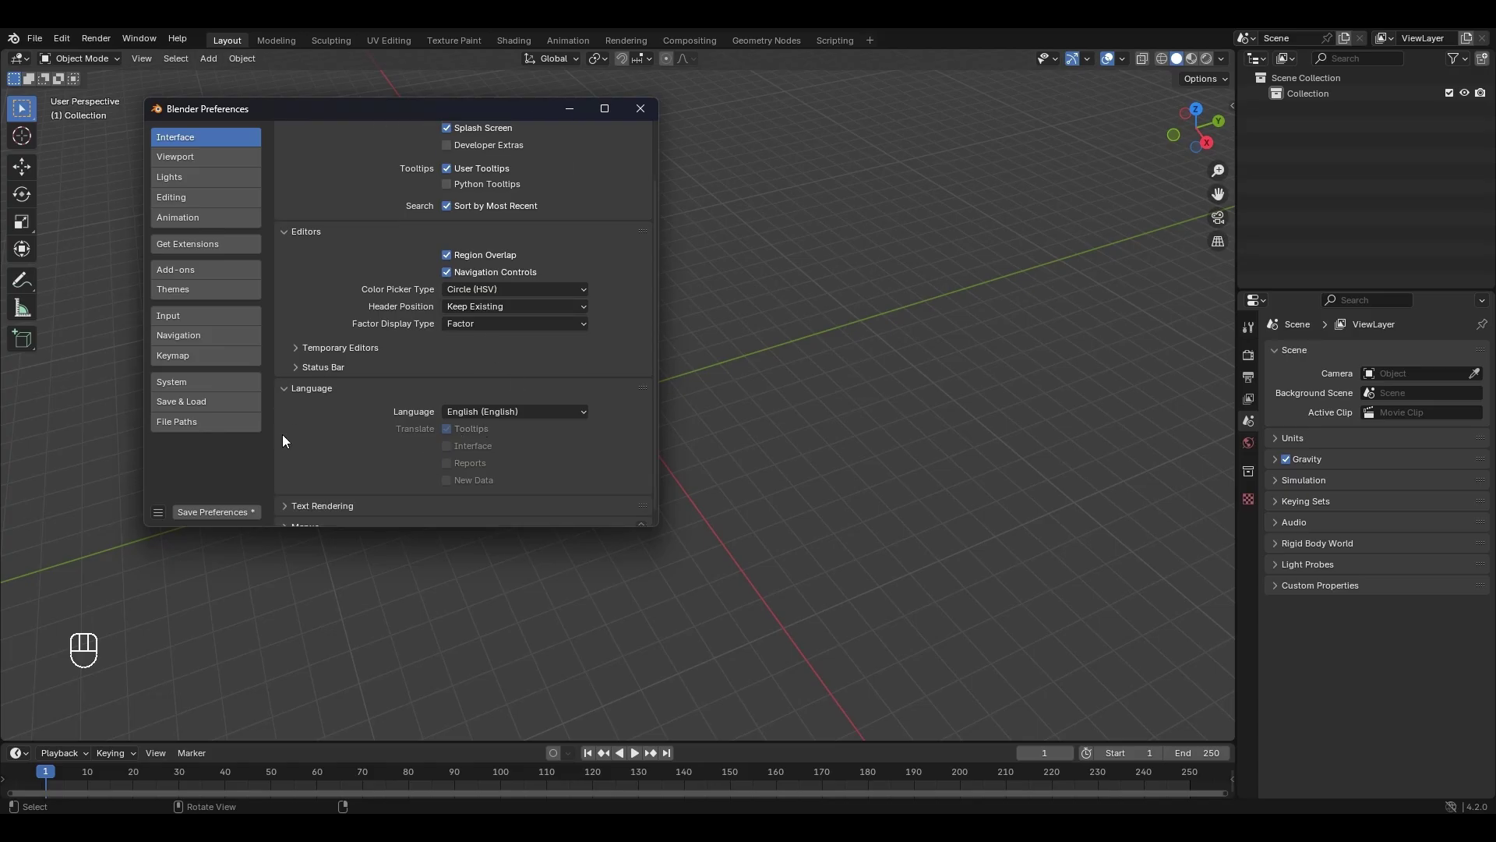
click(581, 412)
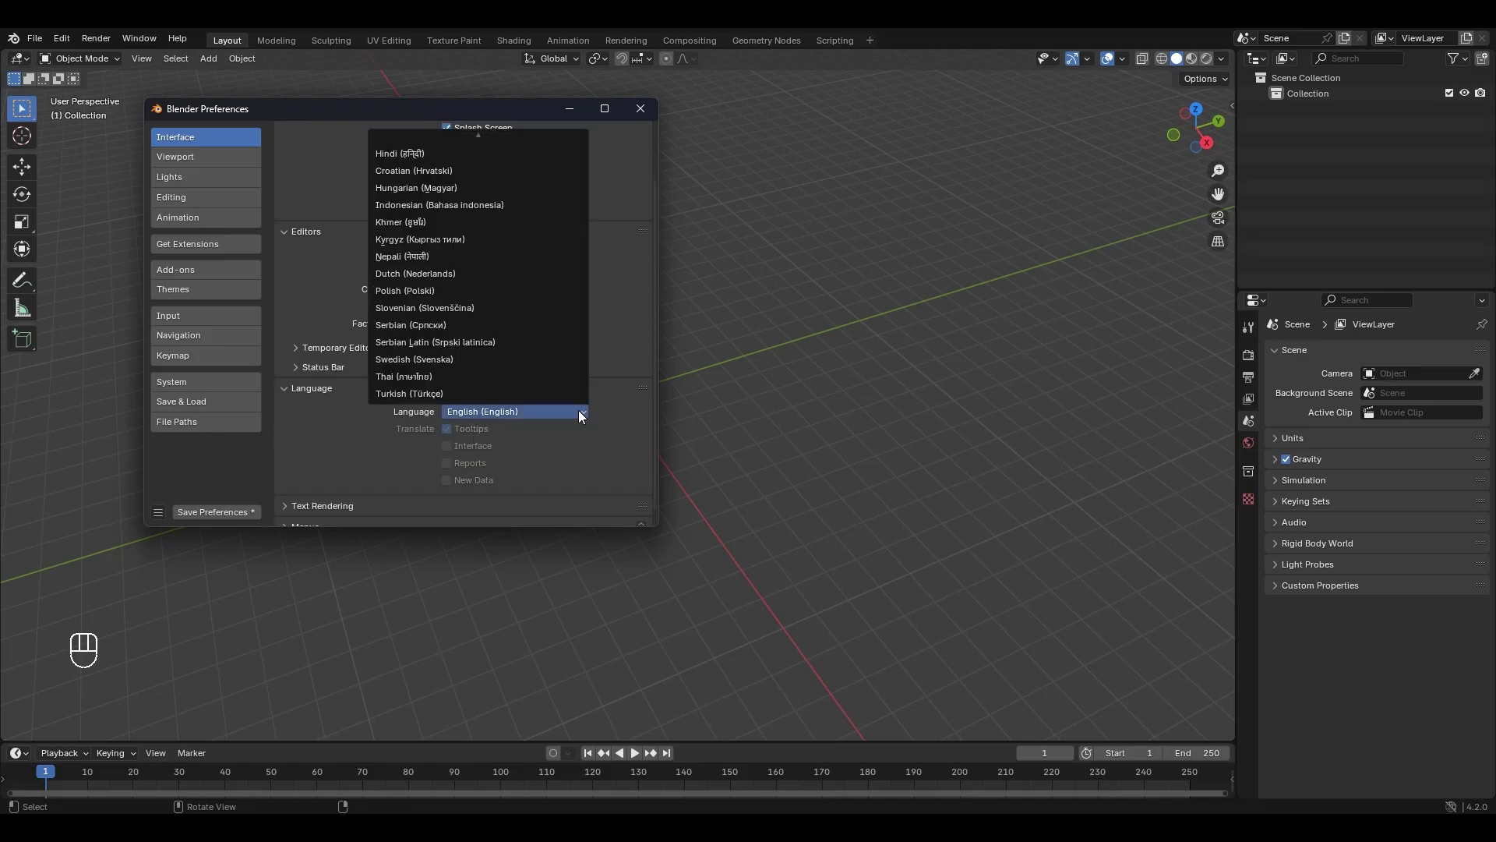
click(579, 411)
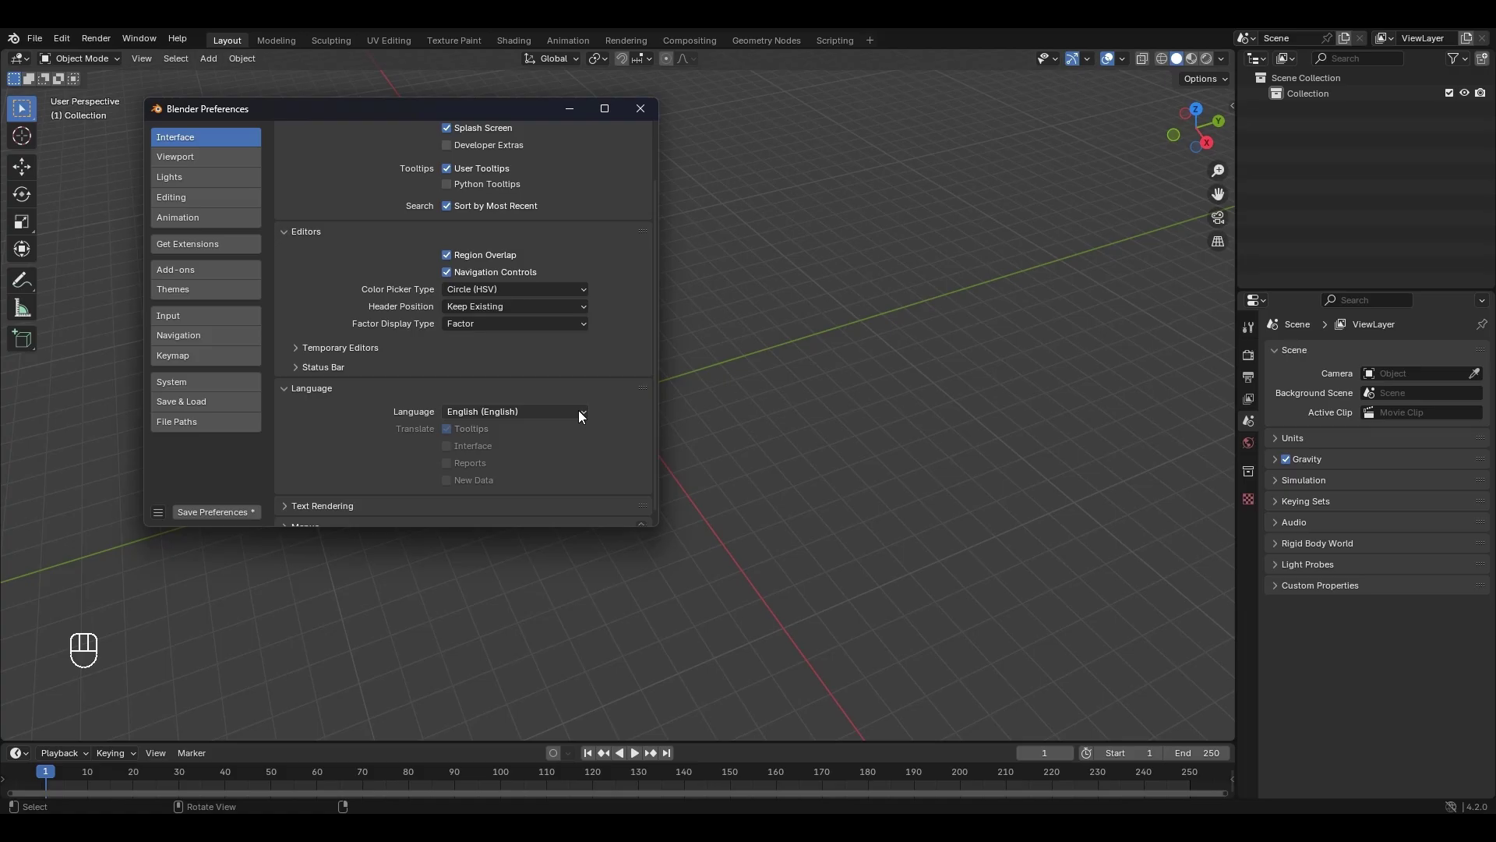
Review the Viewport preferences, including the expanded Subdivision settings.
click(218, 157)
drag(383, 119, 413, 134)
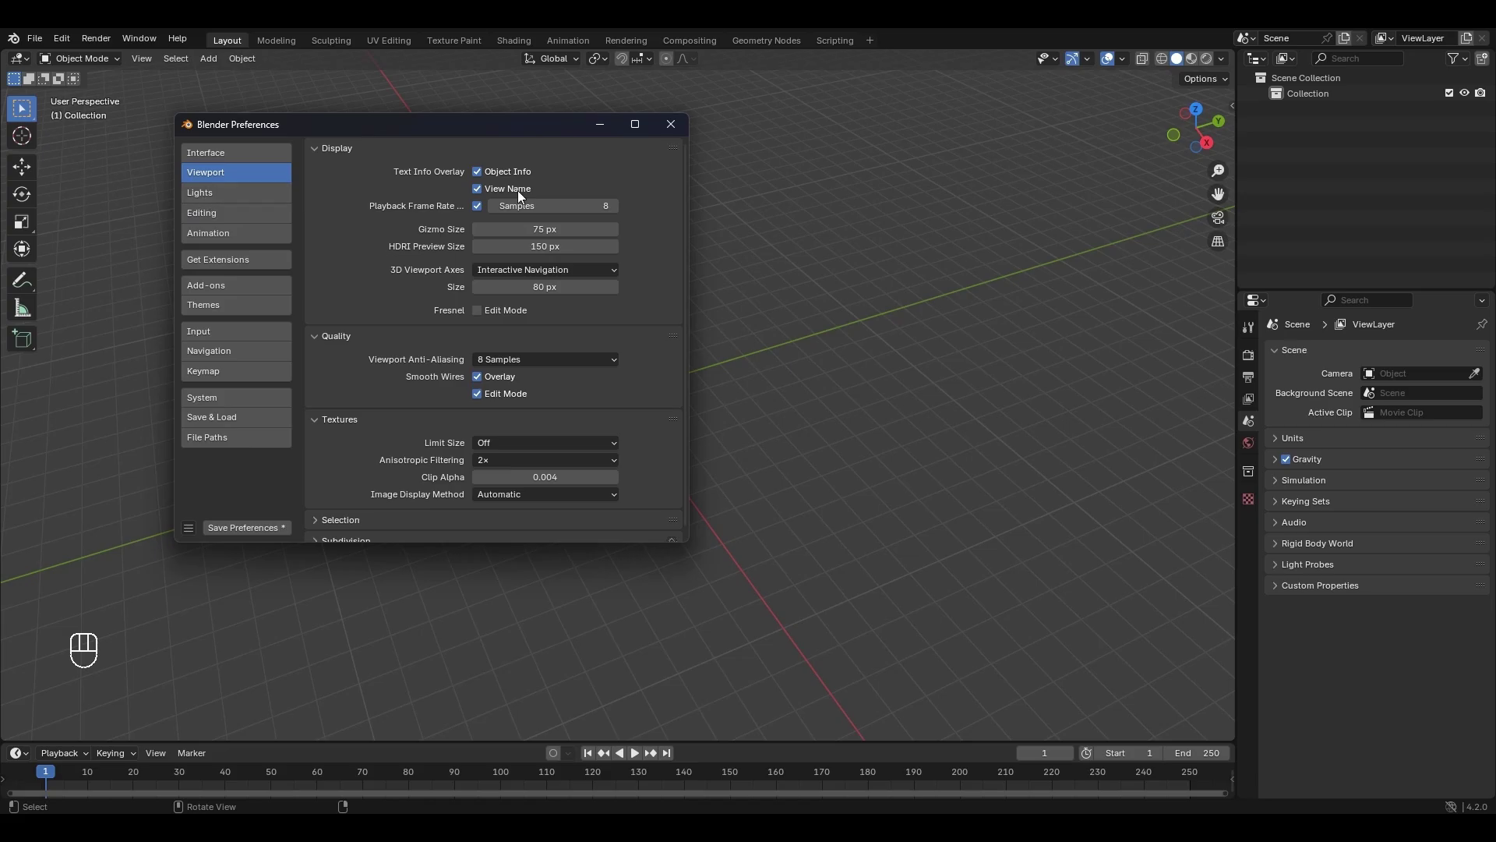
scroll(498, 201, down, 1)
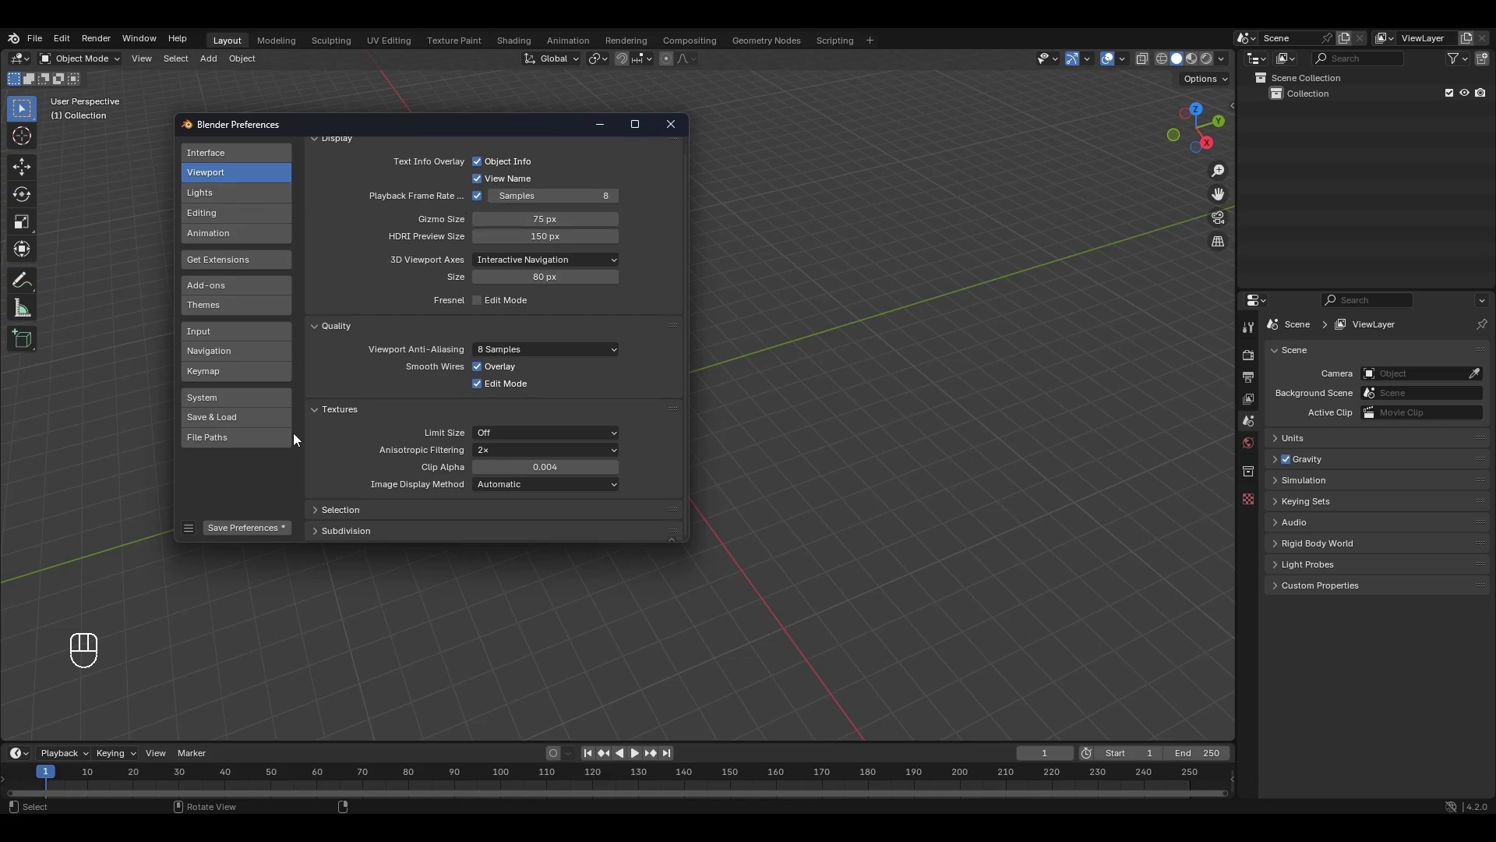
click(316, 530)
scroll(359, 405, down, 2)
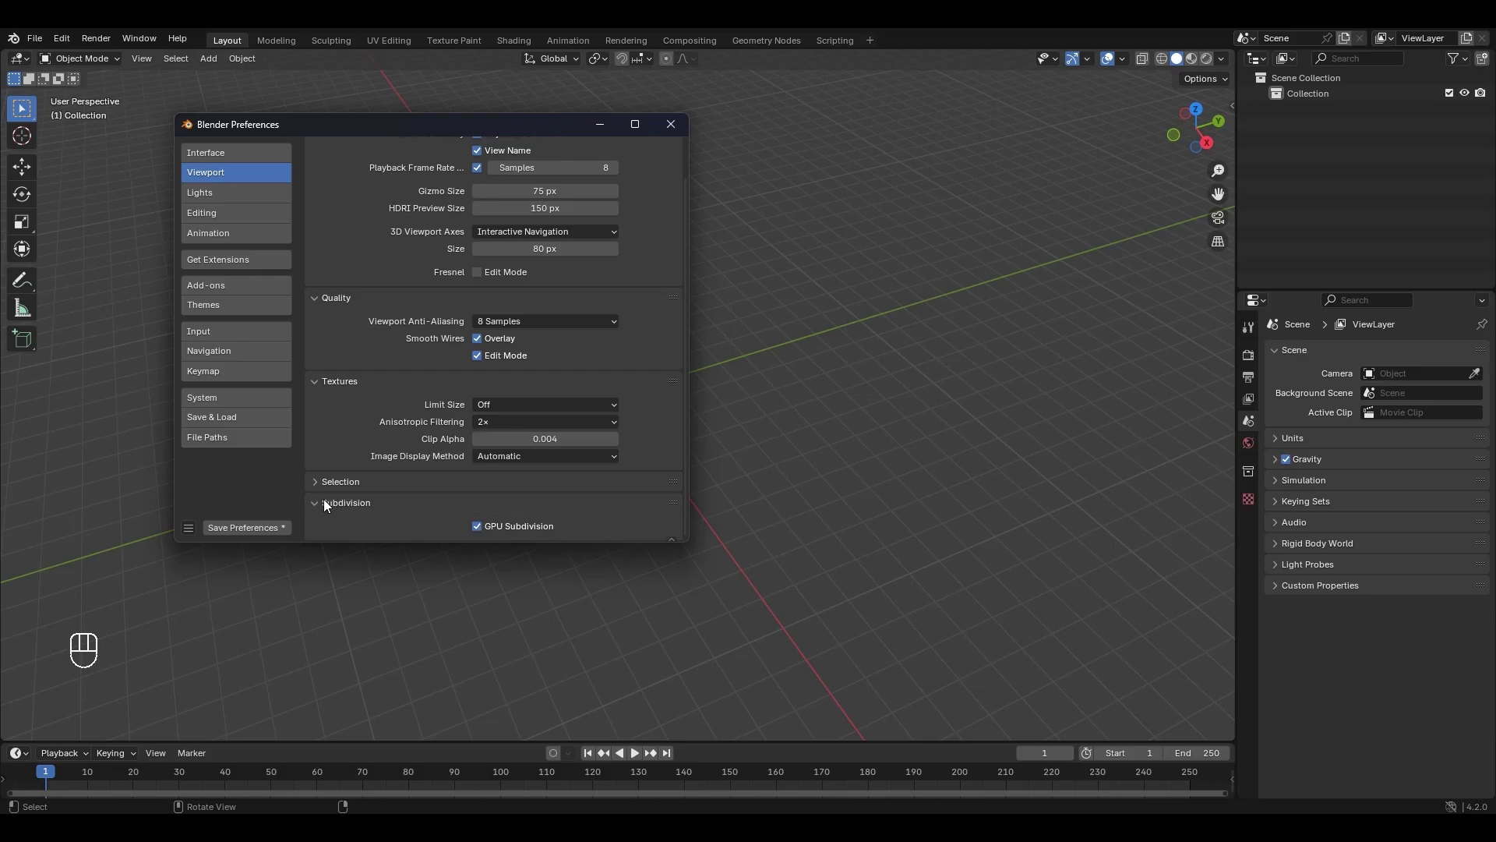
scroll(325, 498, up, 2)
Review the Lights, Editing, Animation, Get Extensions and Add-ons sections of the preferences.
click(236, 191)
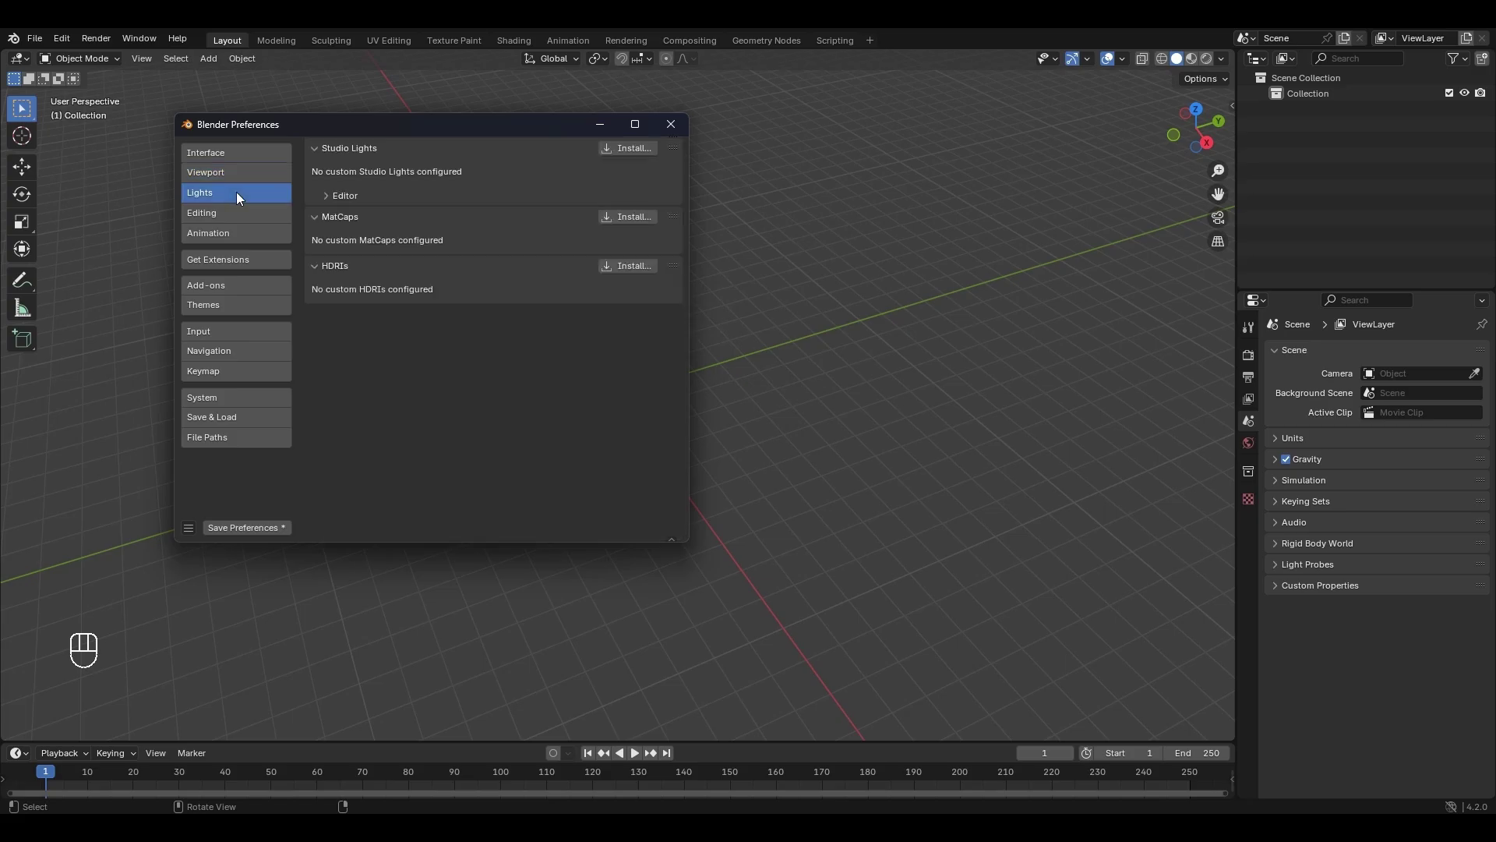
click(245, 214)
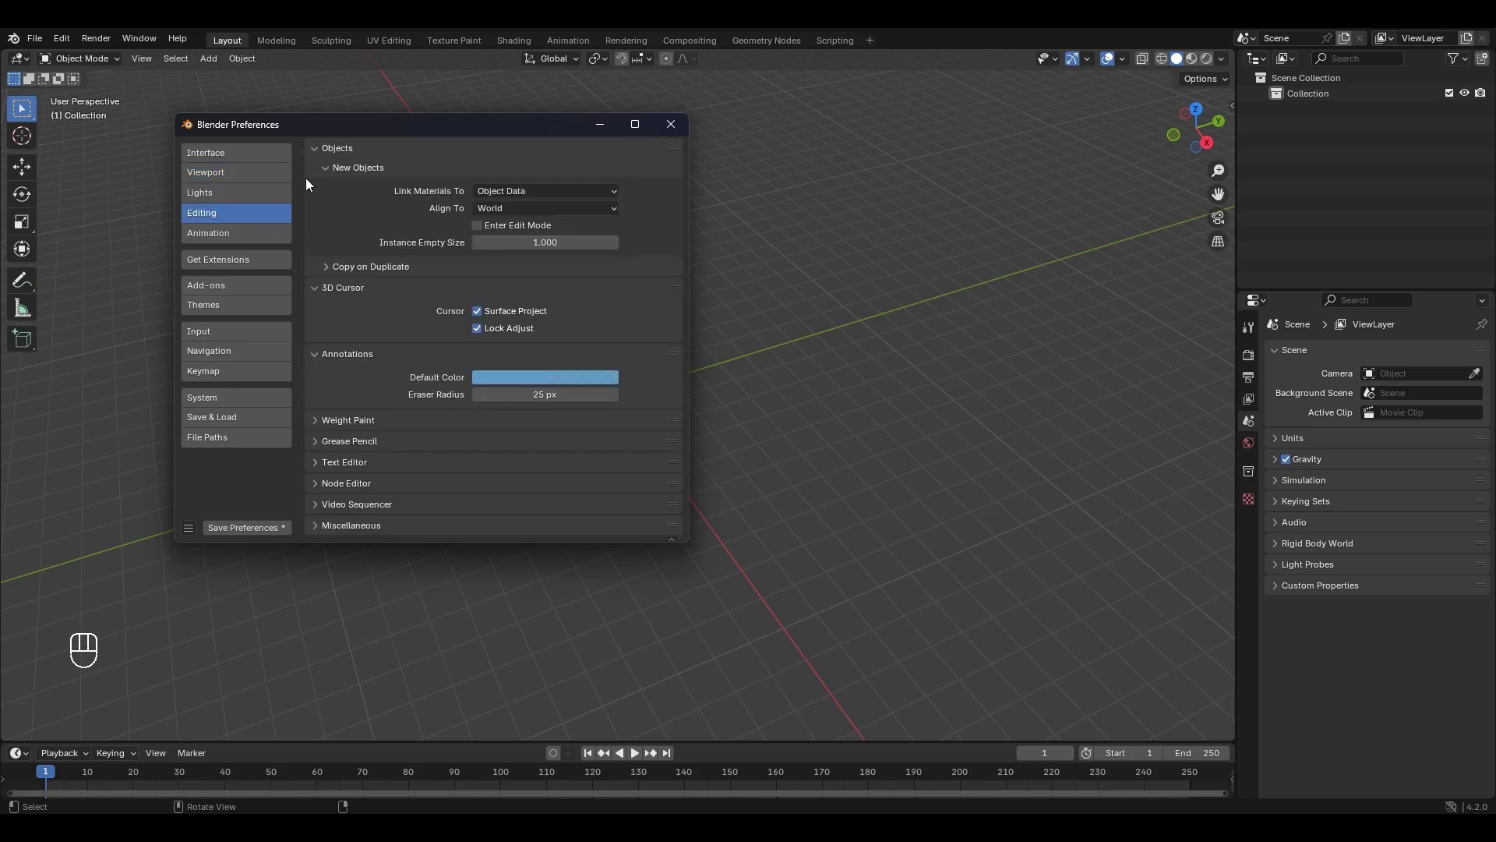
click(255, 231)
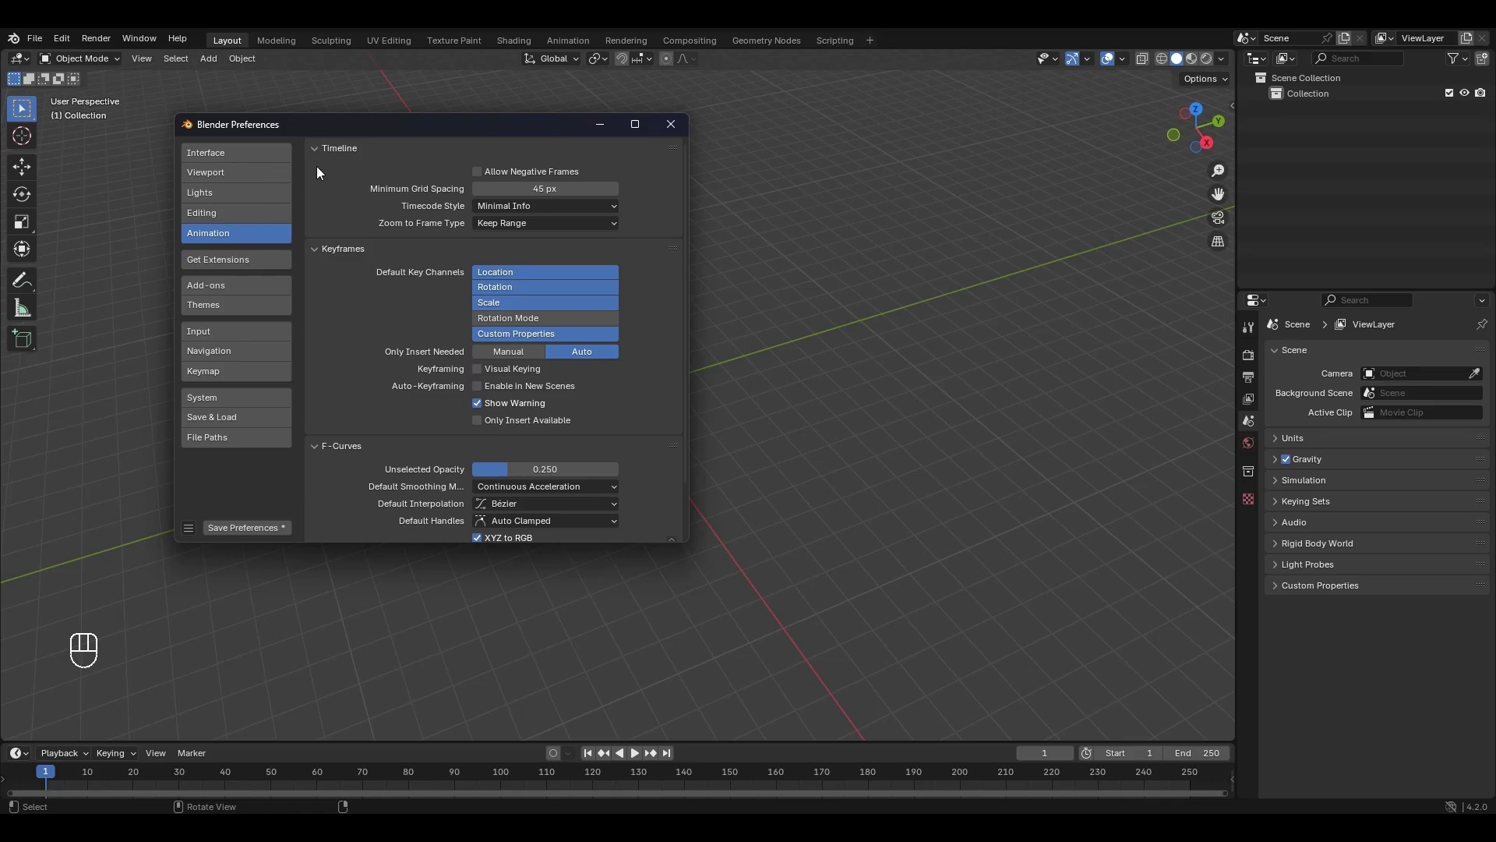
click(263, 262)
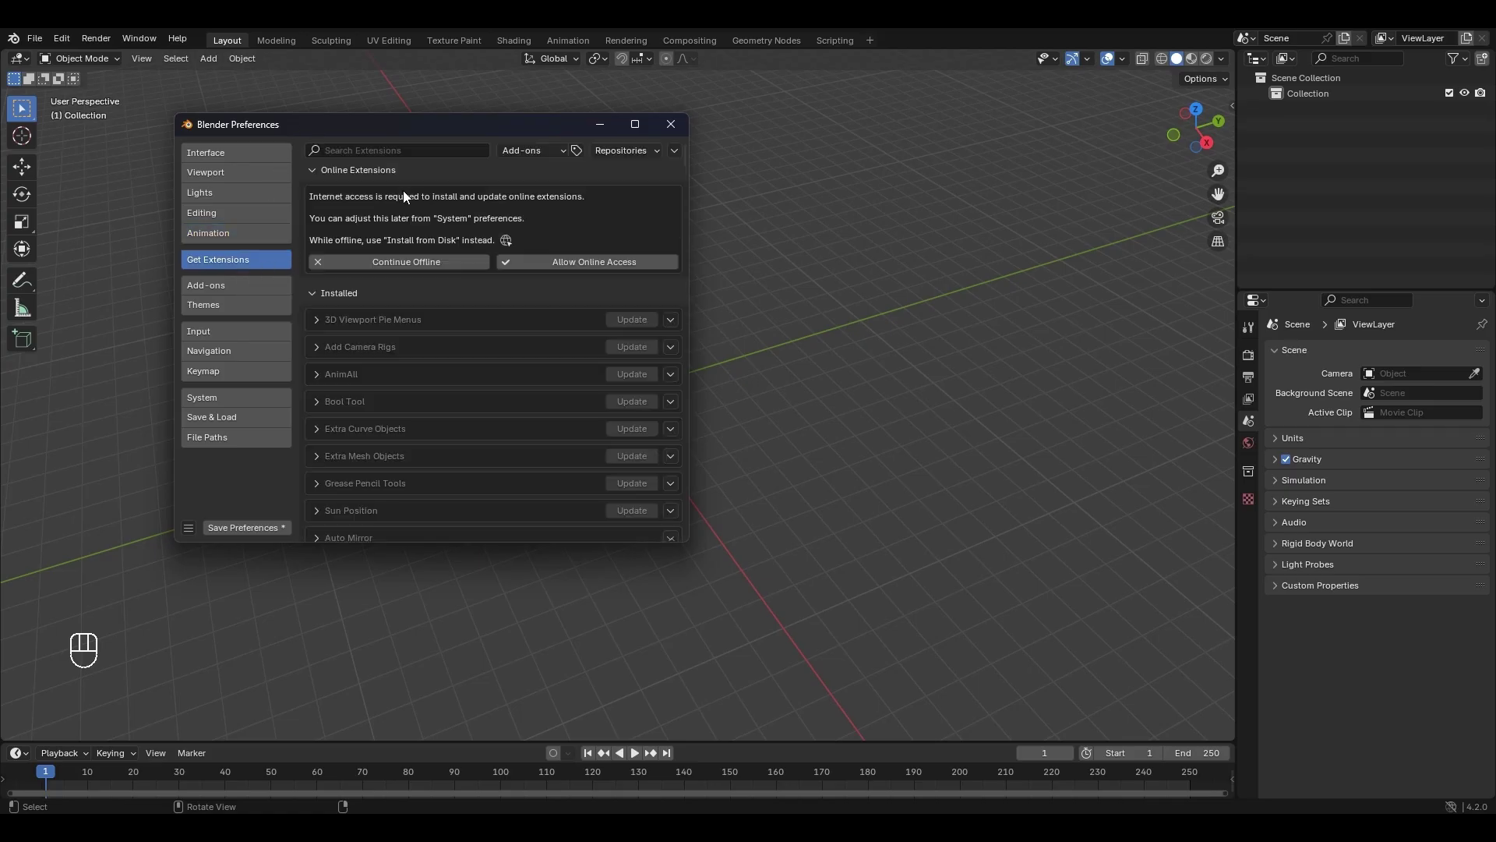
click(246, 285)
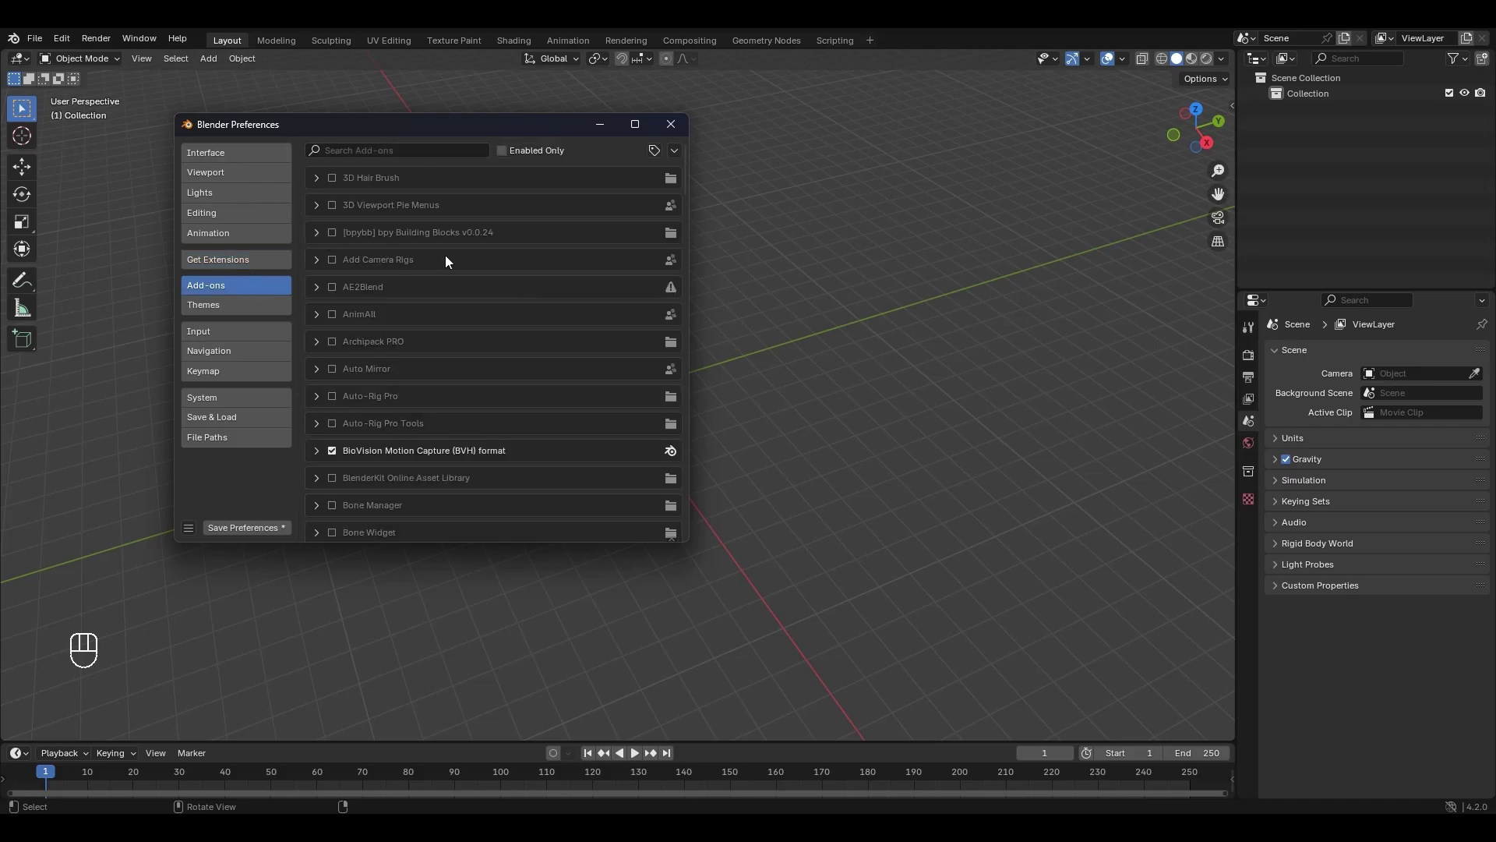
Apply the Professional theme preset in the Themes preferences.
click(246, 305)
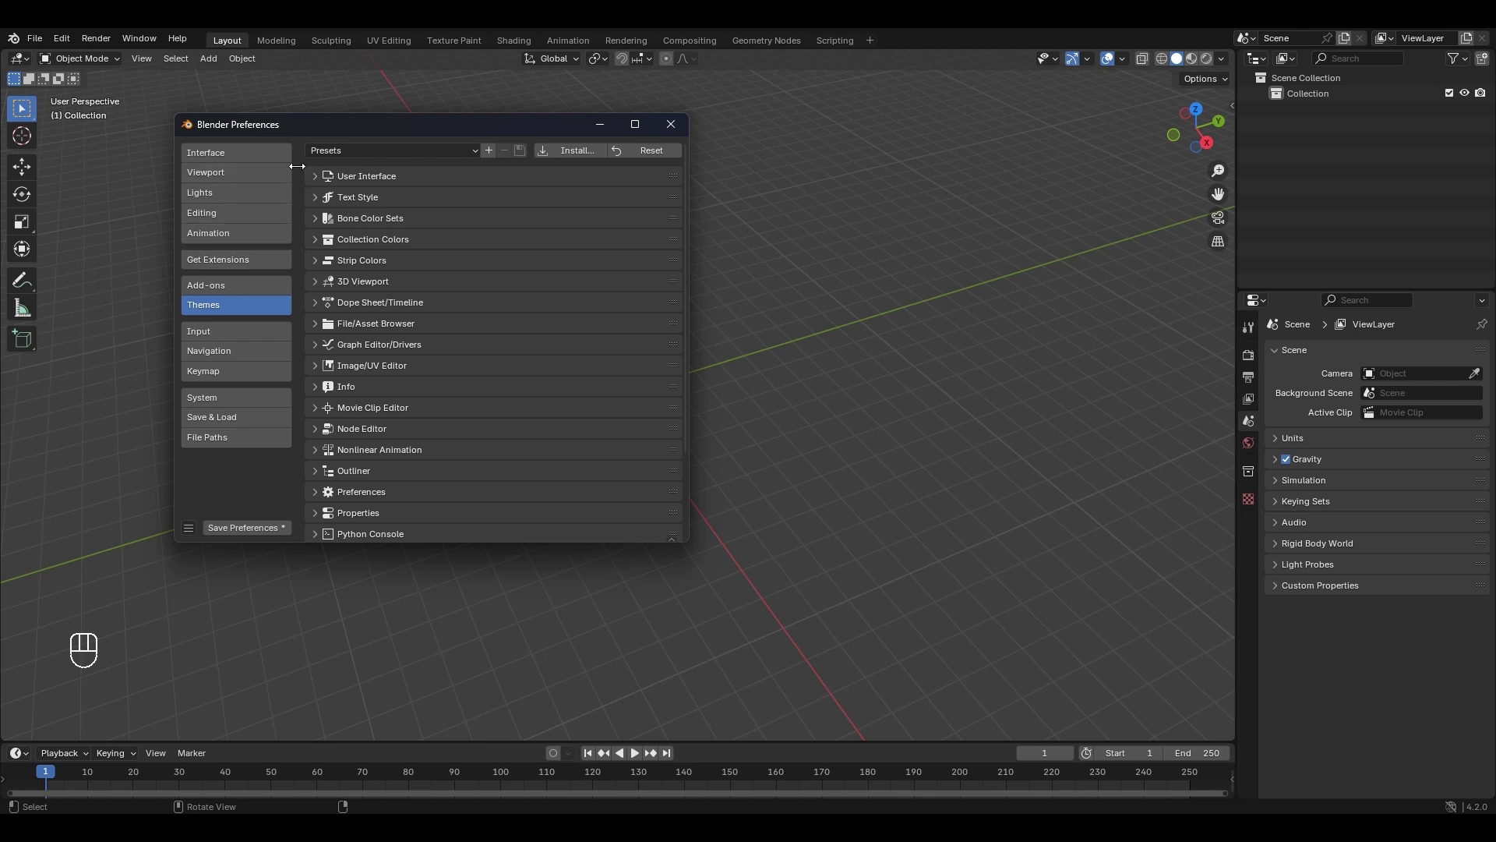
click(371, 153)
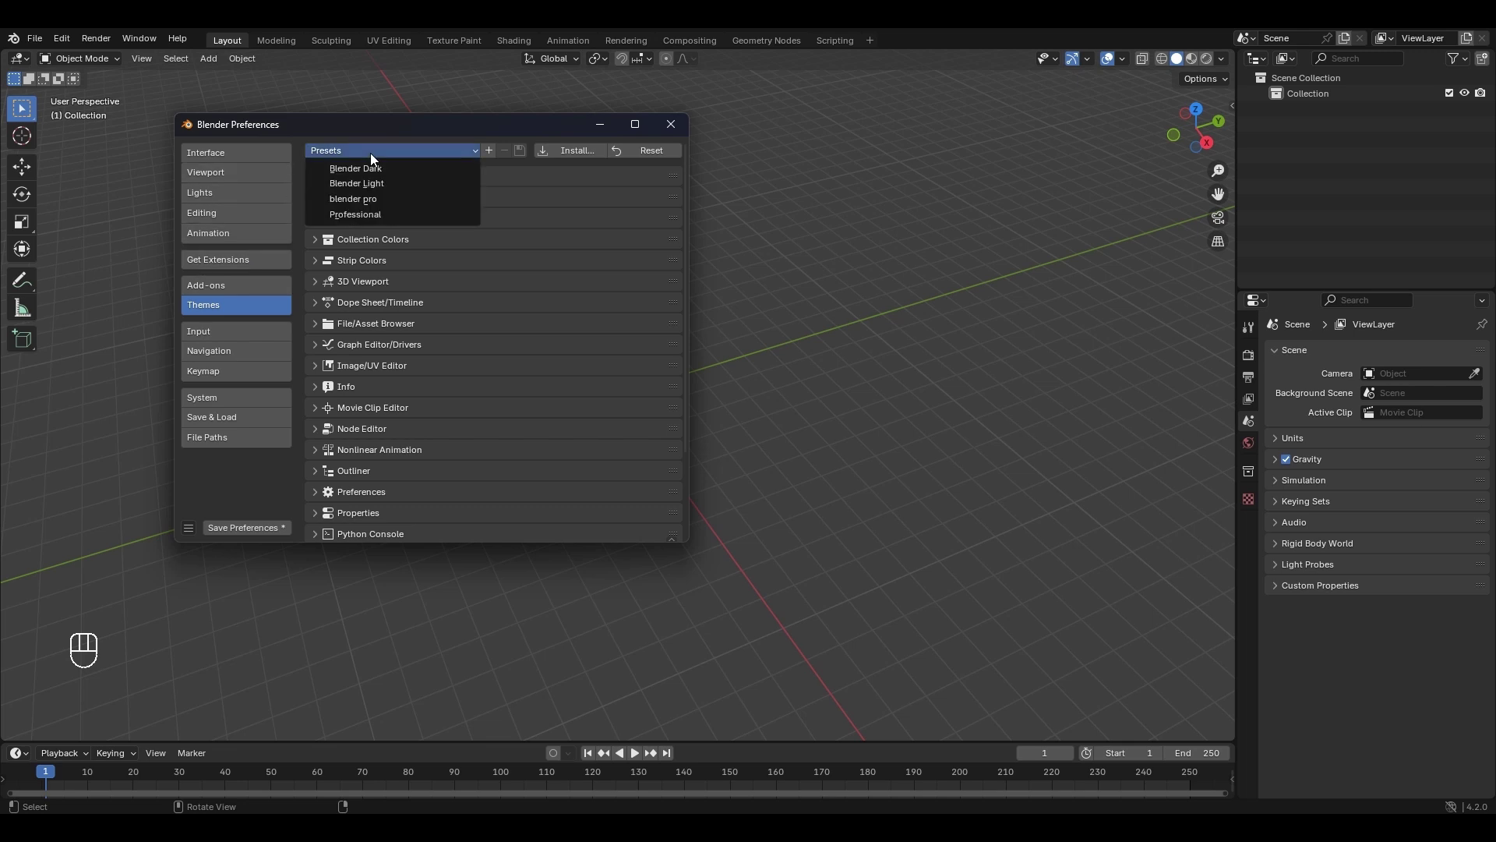
click(387, 215)
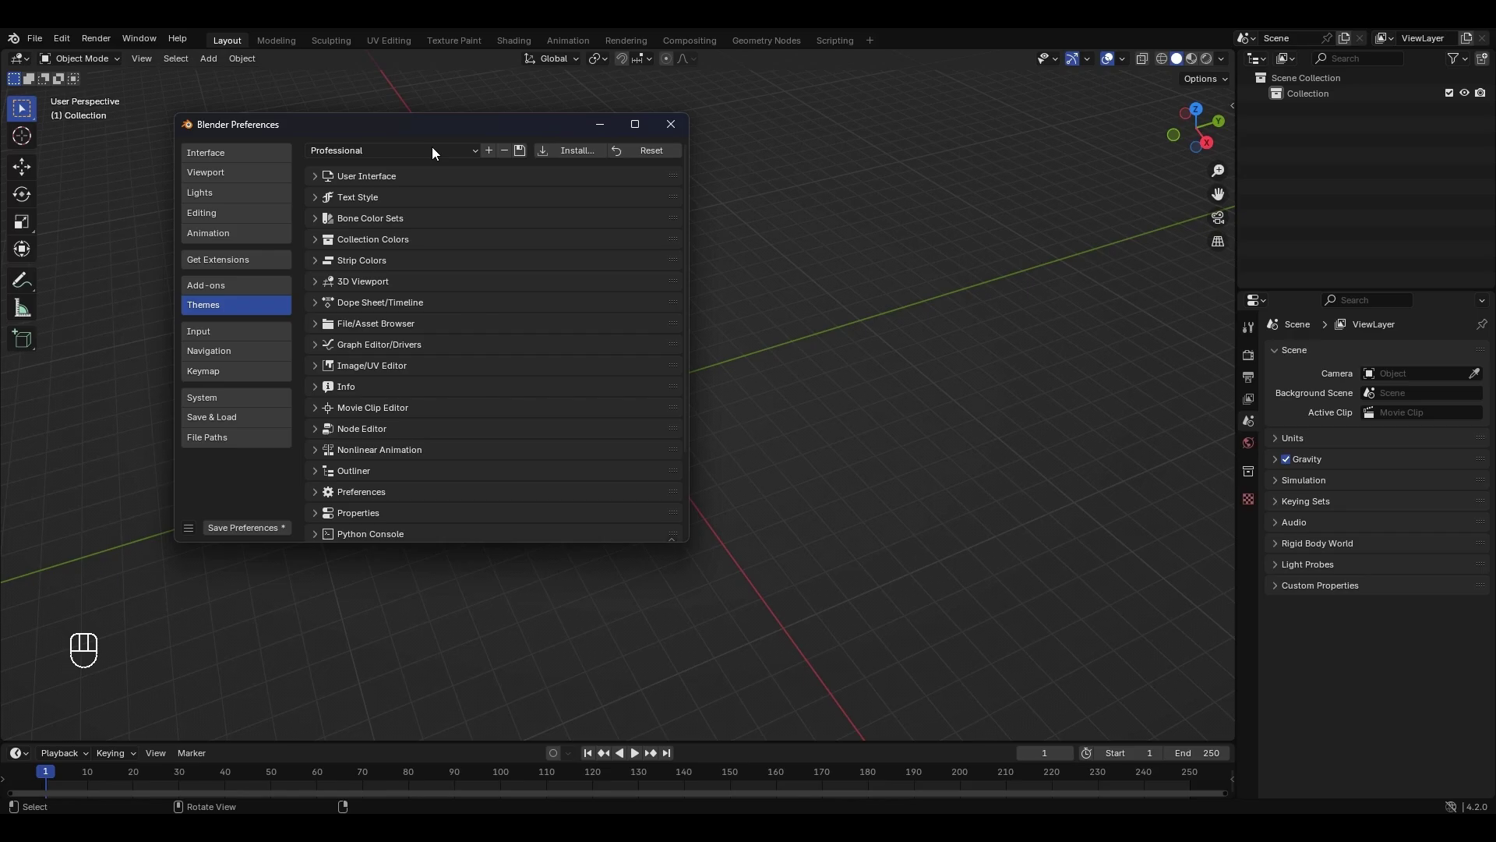
Try the blender pro theme preset and switch back to the Professional preset.
click(431, 148)
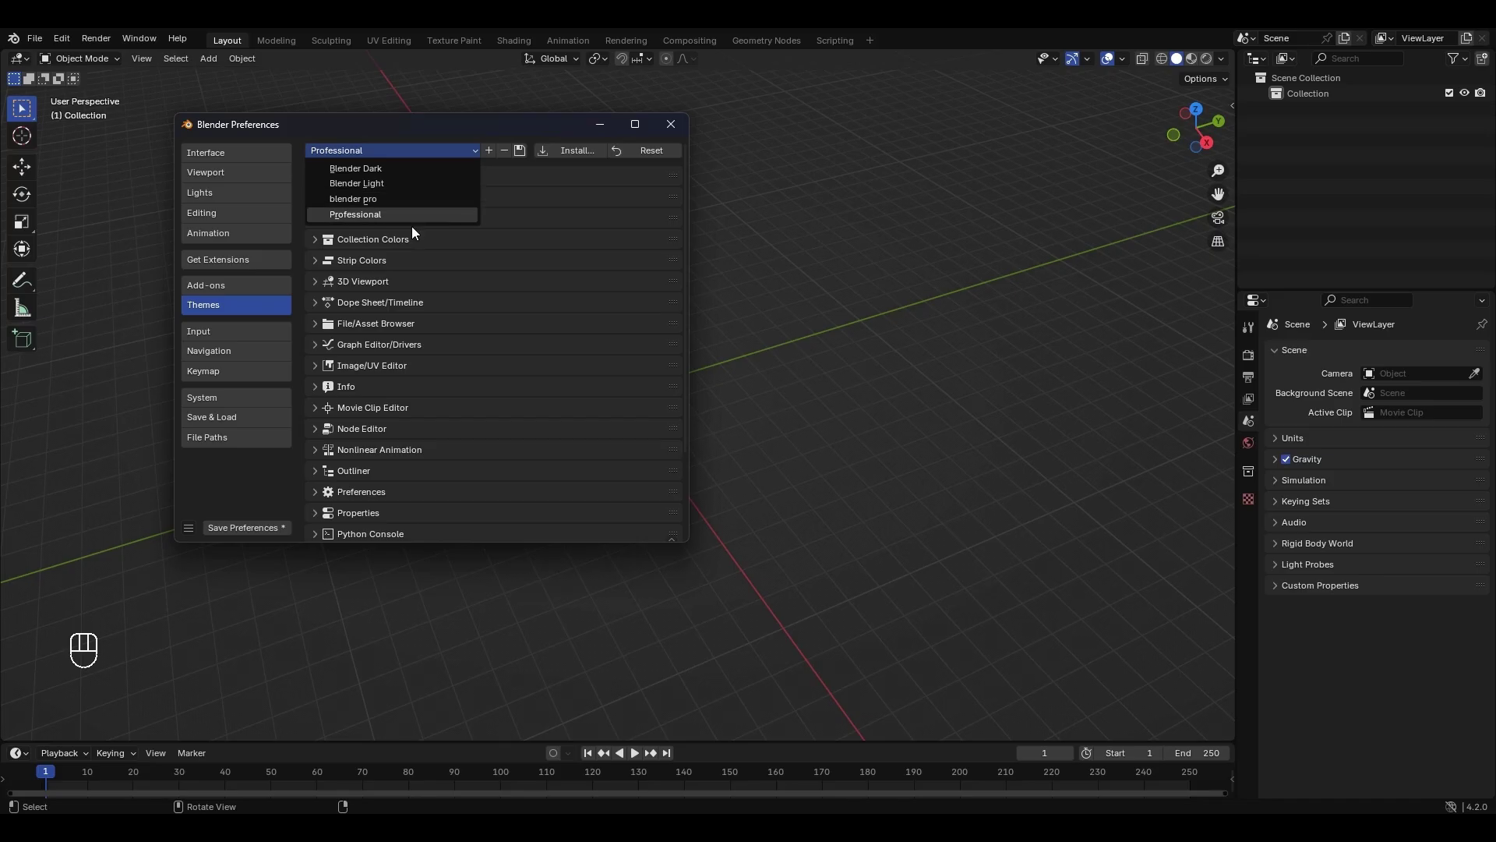
click(427, 199)
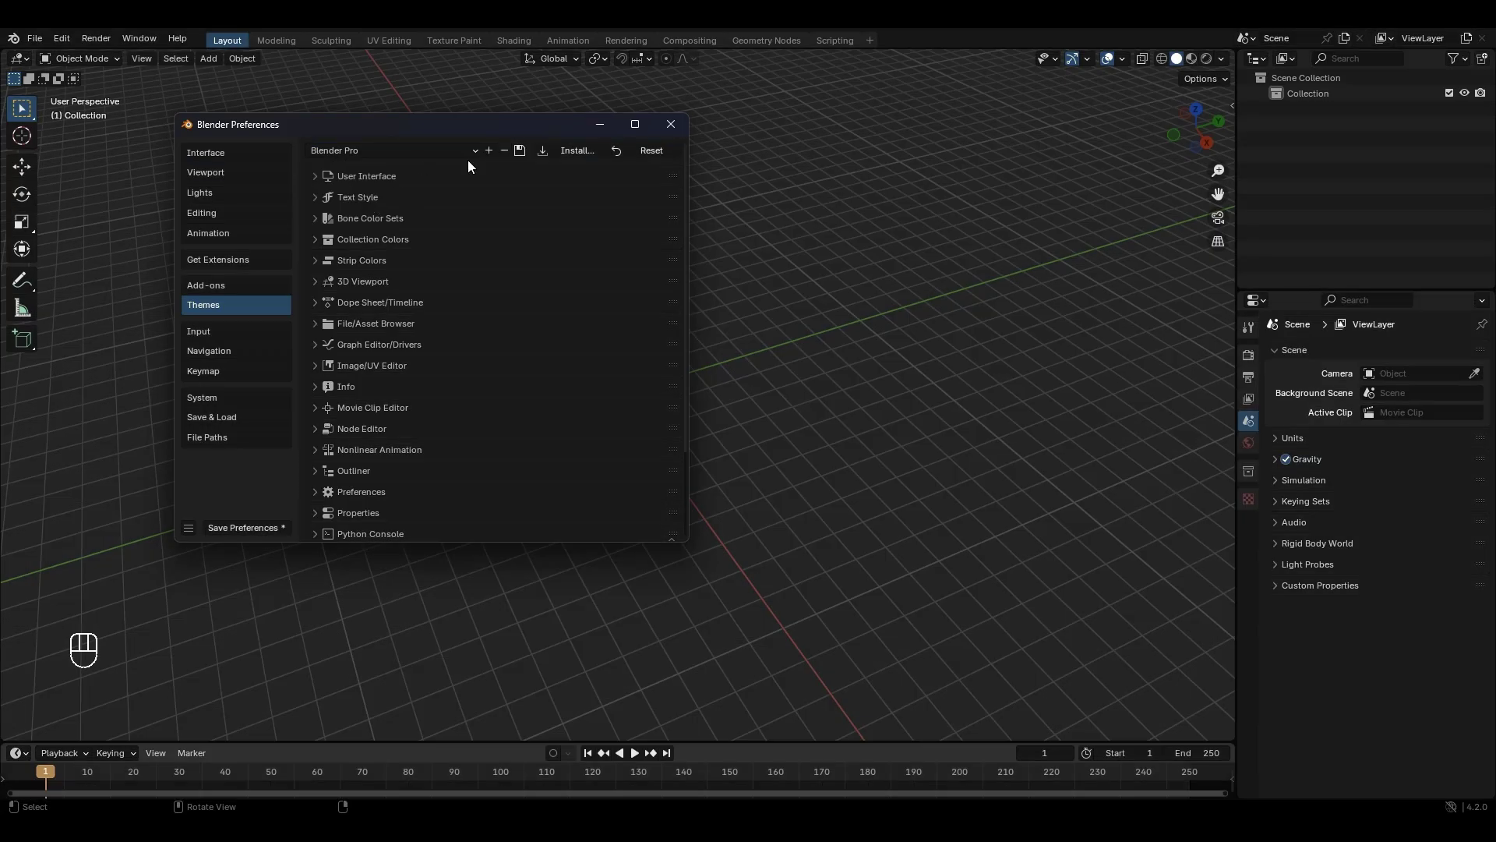
click(374, 150)
click(396, 216)
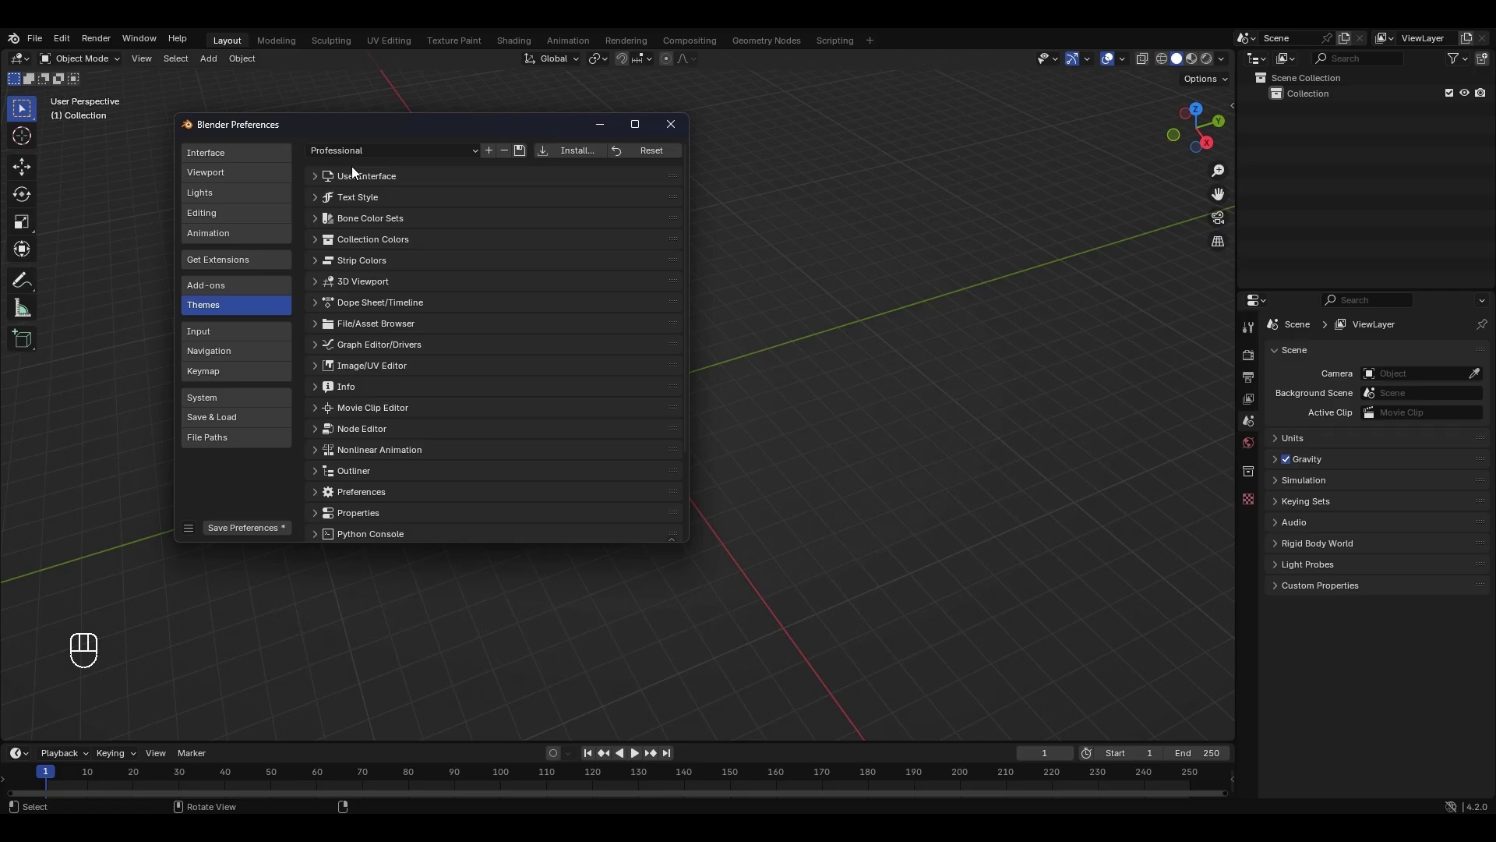
Review the Input preferences and enable Orbit Around Selection in the Navigation preferences.
click(251, 336)
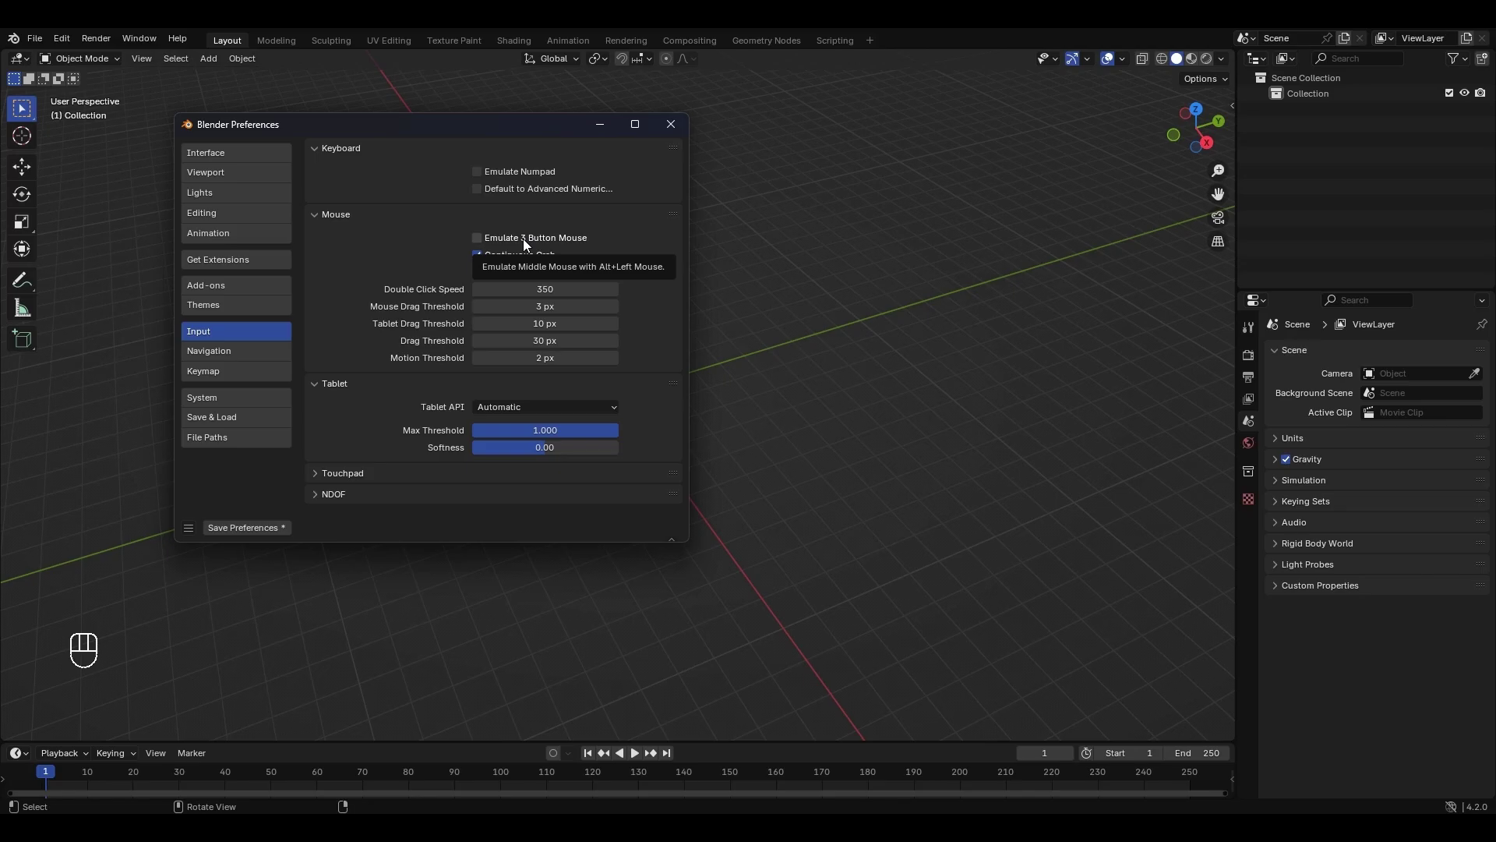
click(231, 351)
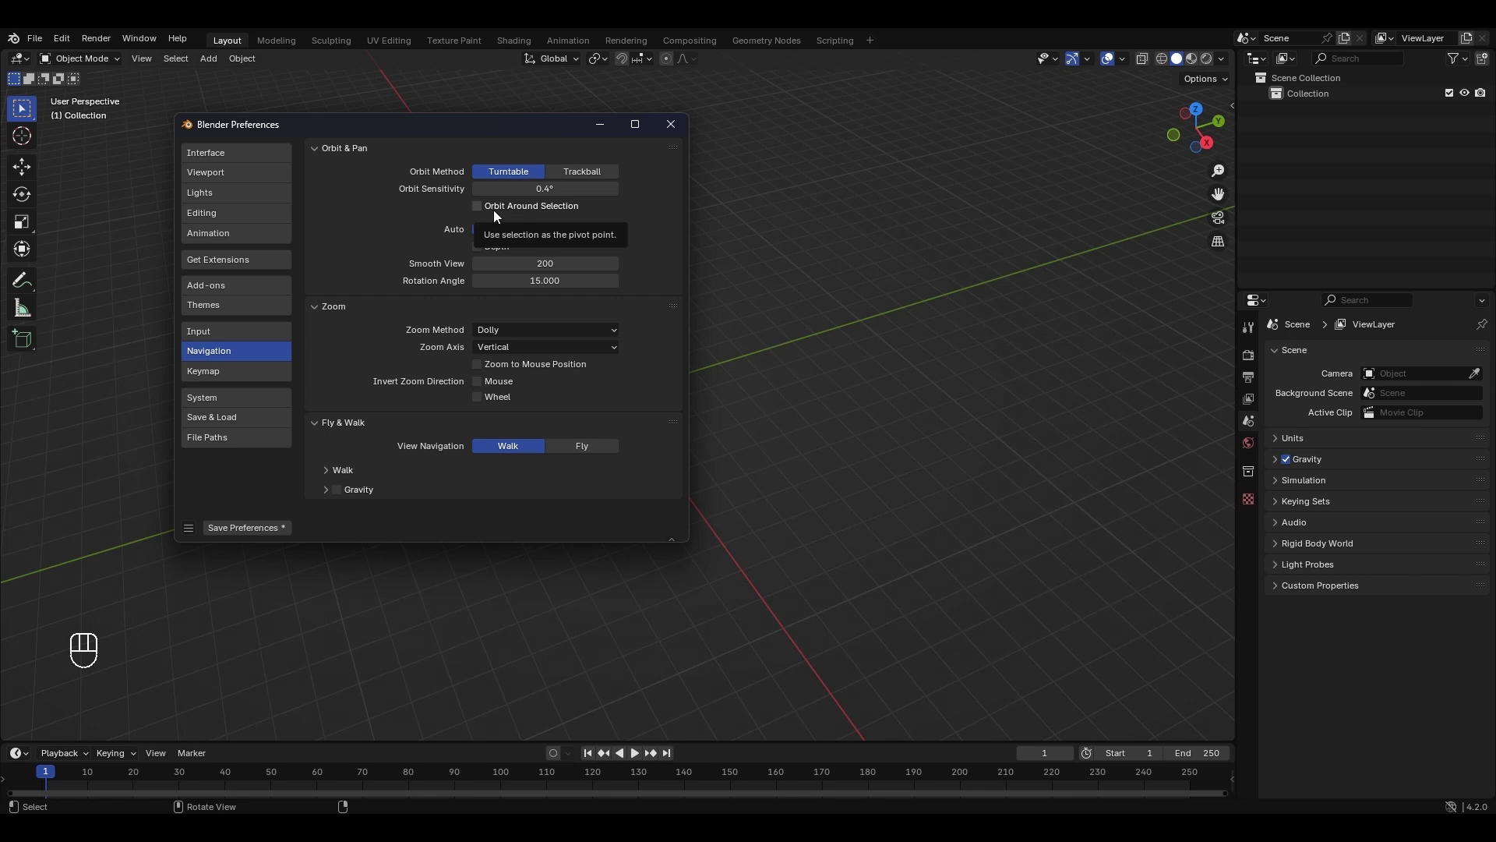
click(494, 209)
Show the Keymap preferences and briefly play the timeline animation, returning to the first frame.
click(234, 371)
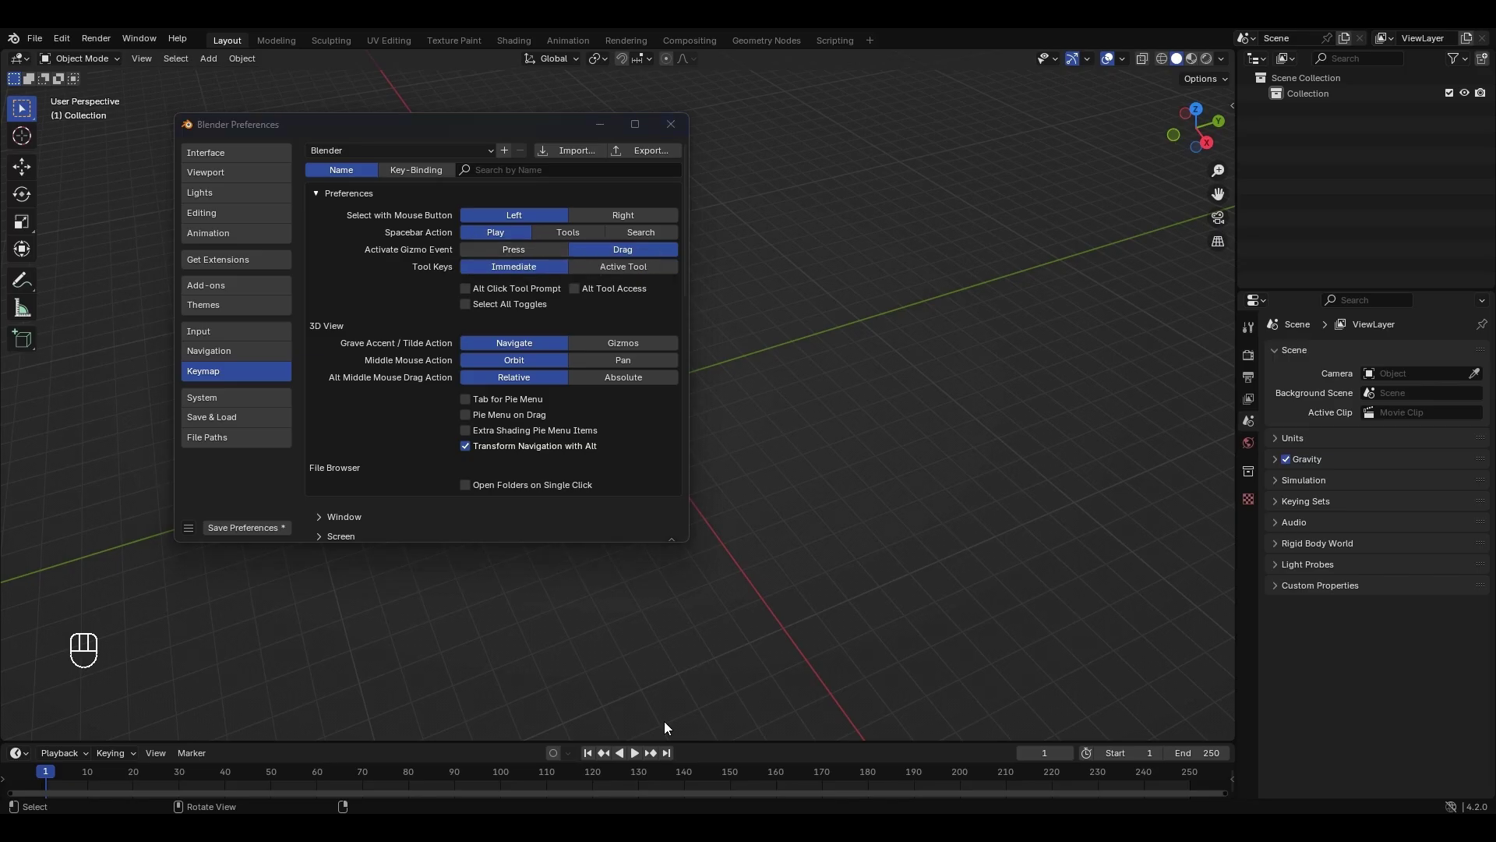
click(635, 754)
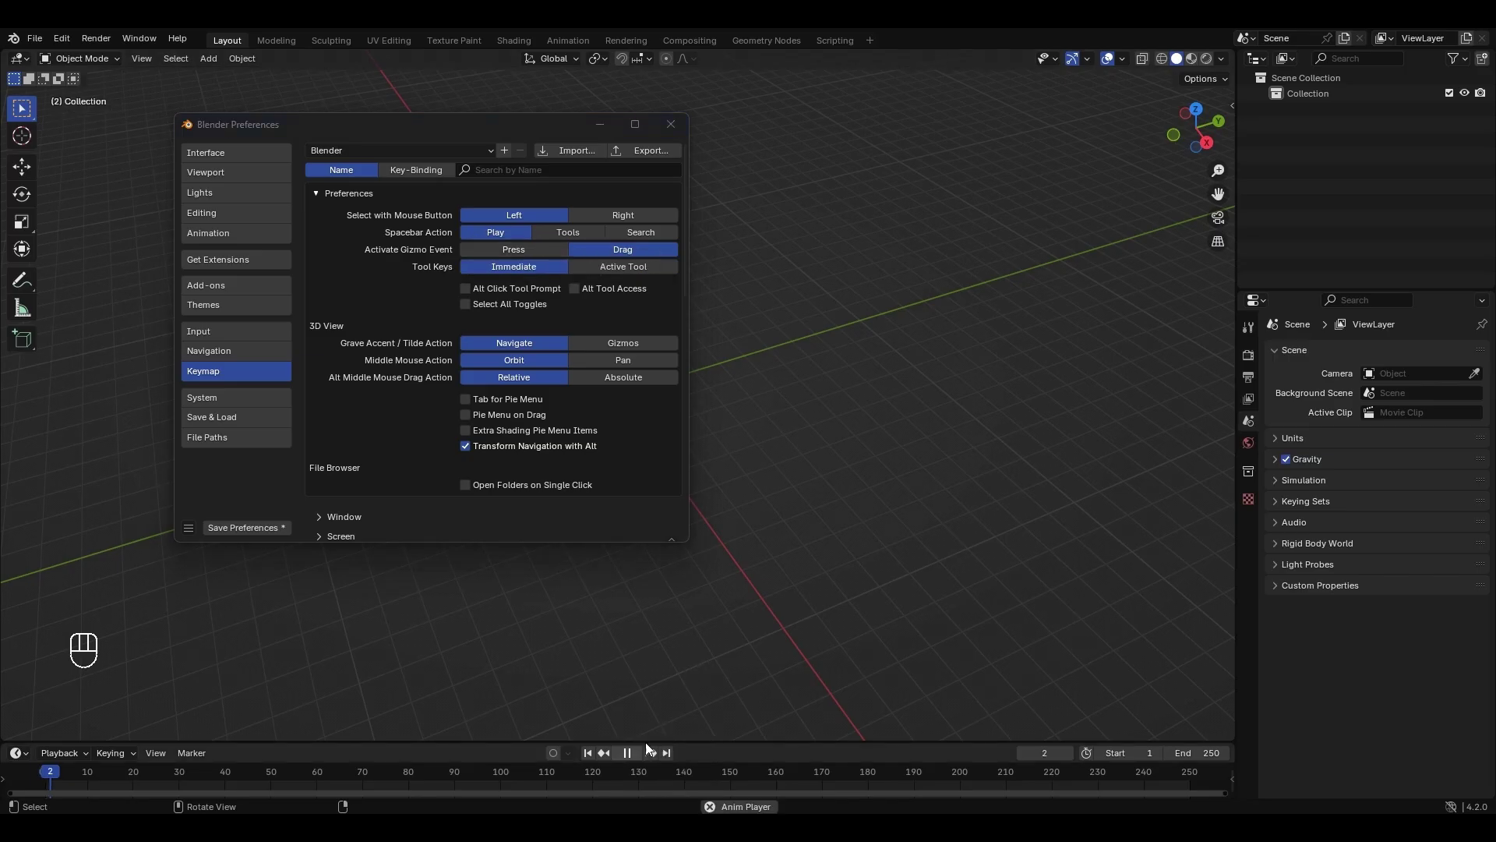
click(628, 754)
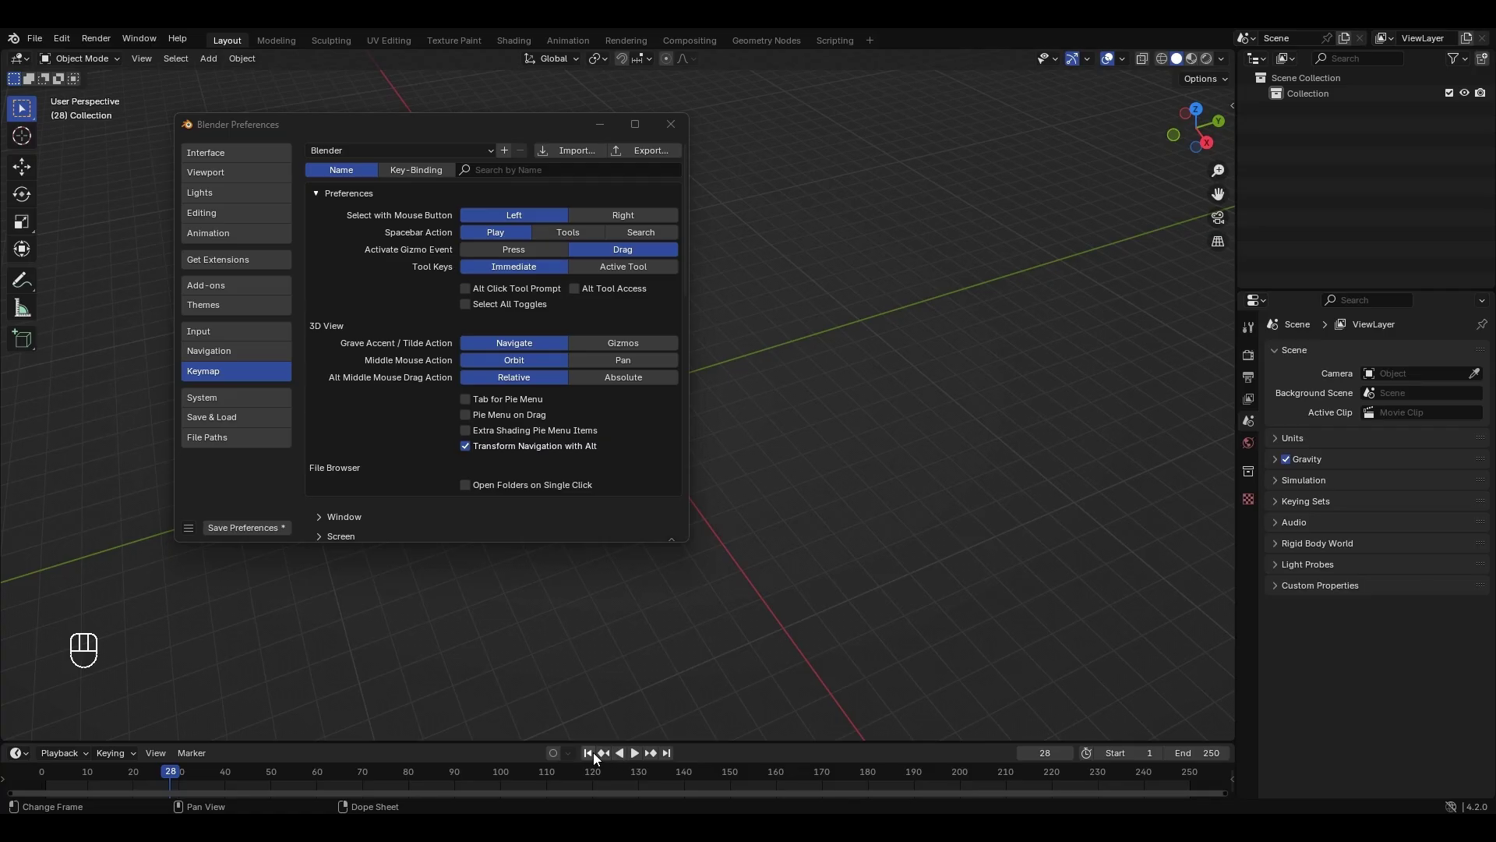
click(589, 754)
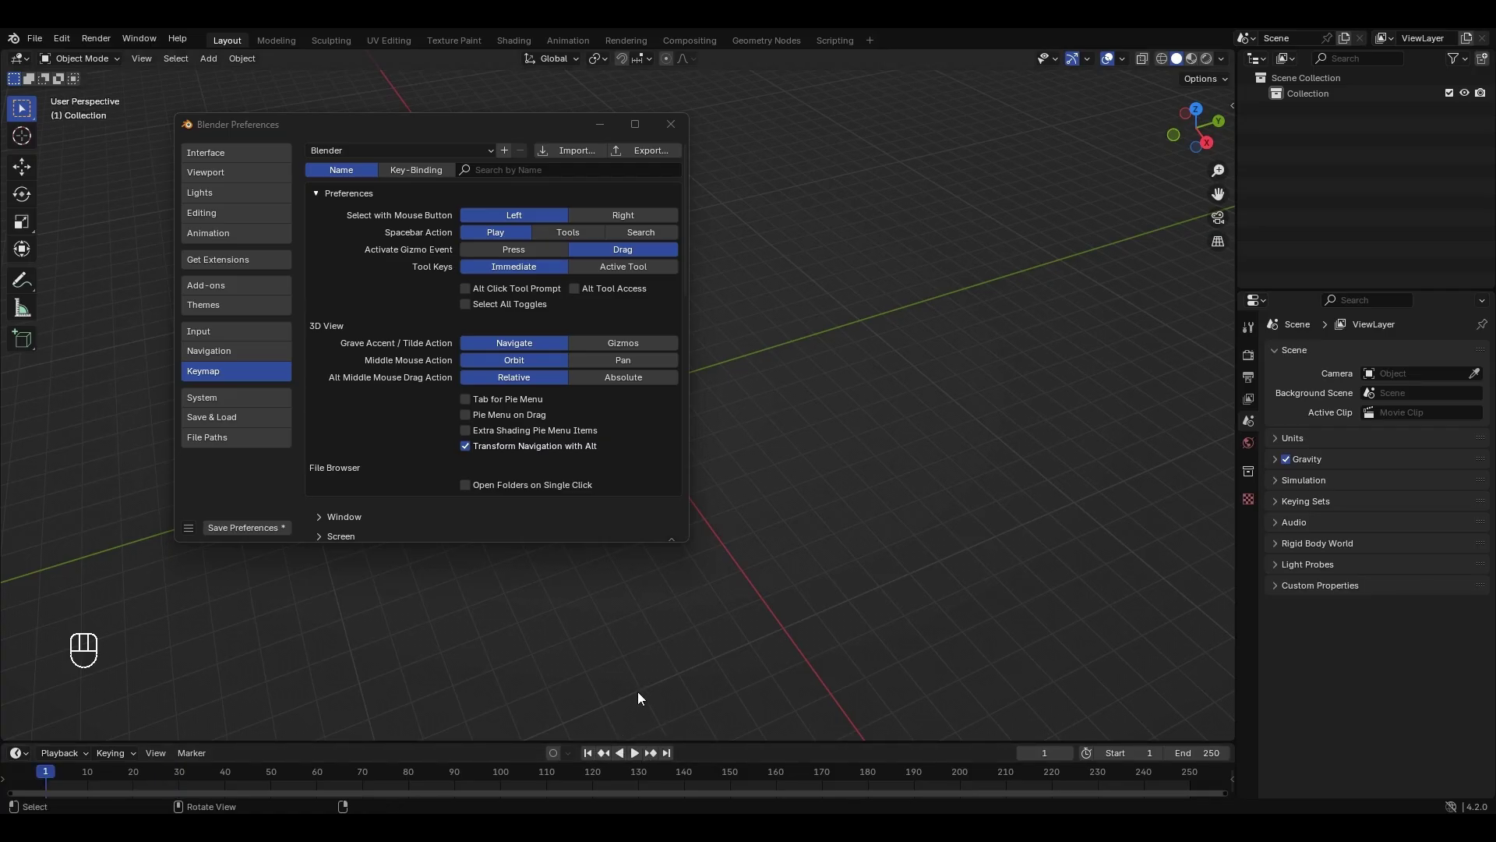
Set the keymap's Spacebar Action to Search and test it by opening the operator search over the viewport.
click(633, 232)
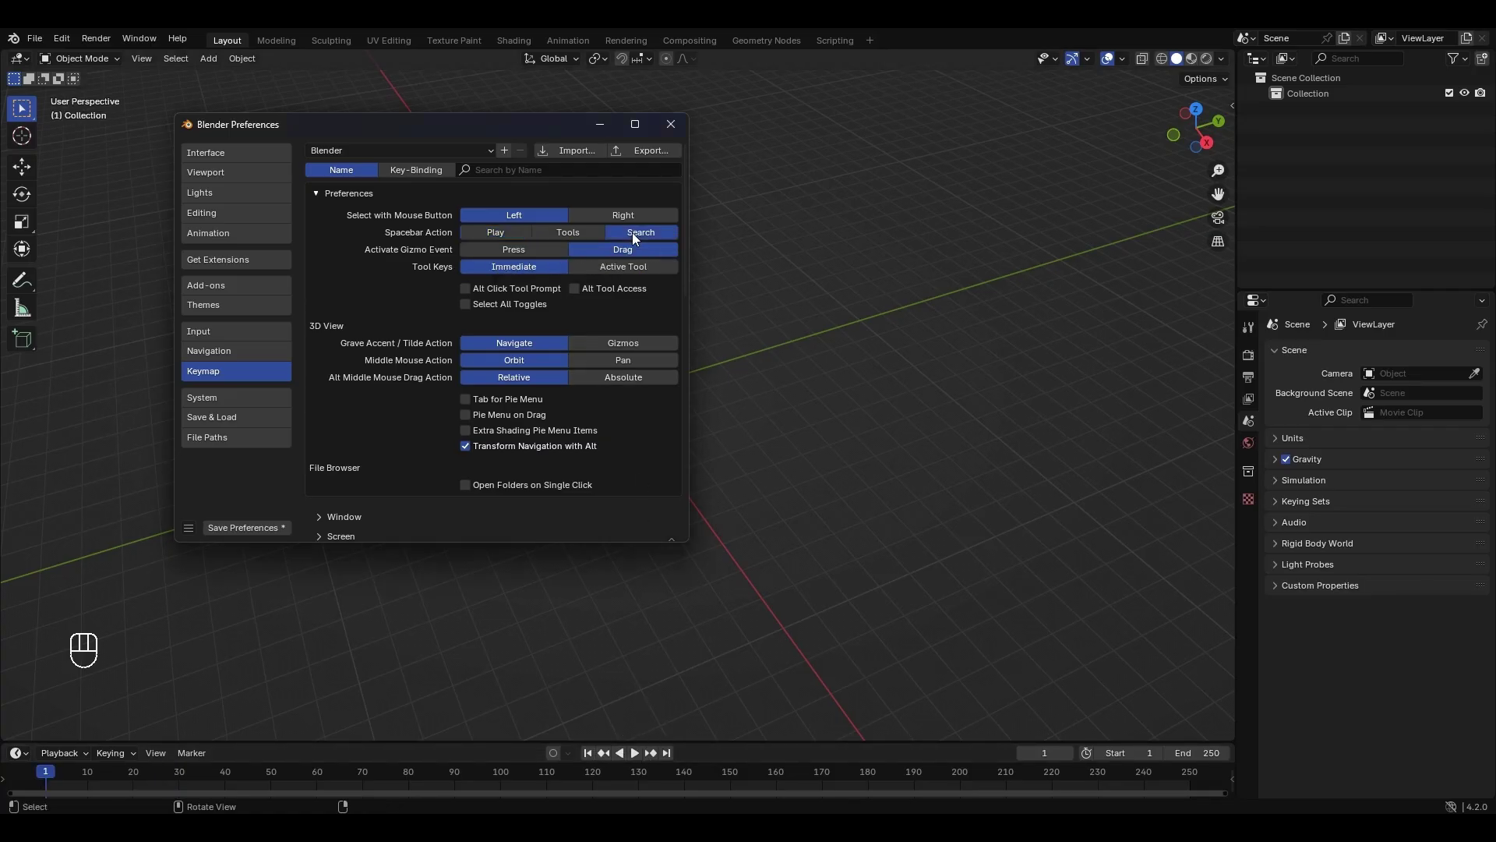
key(space)
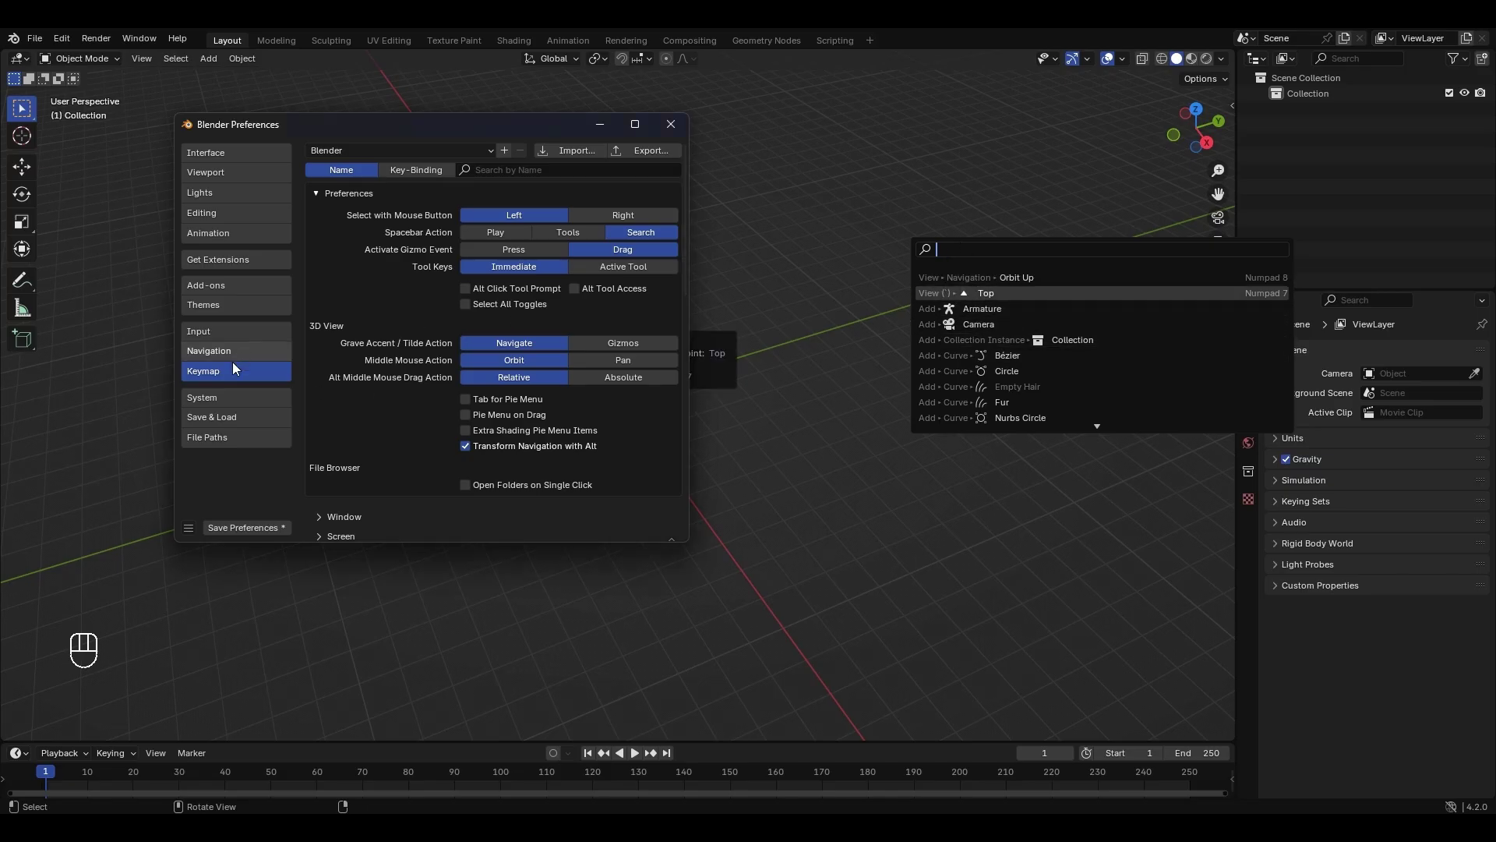
Compare the None, CUDA, OptiX, HIP and oneAPI options for Cycles Render Devices in the System preferences and choose OptiX.
click(231, 404)
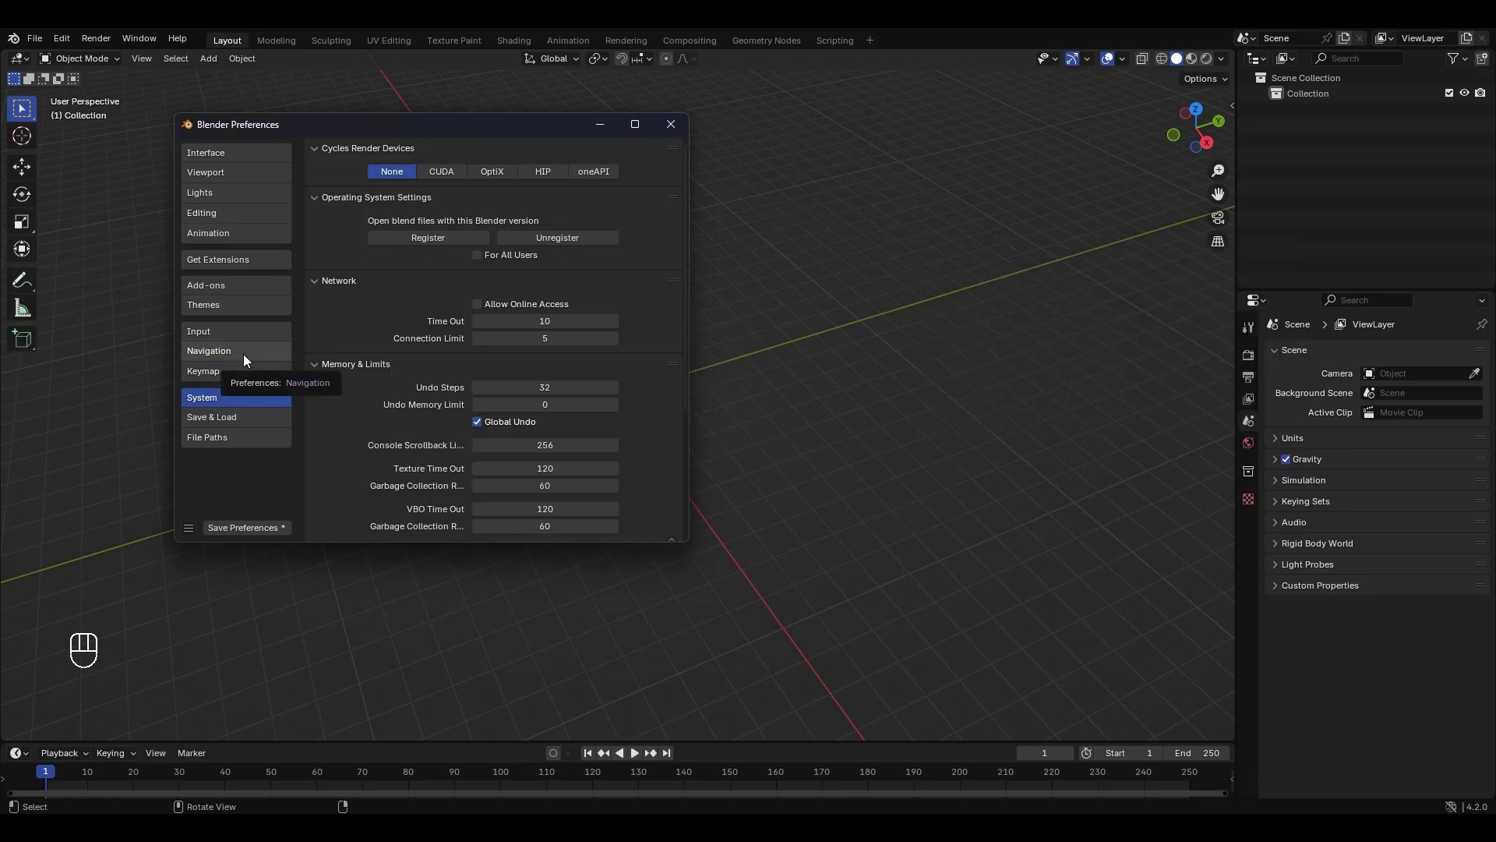
click(435, 172)
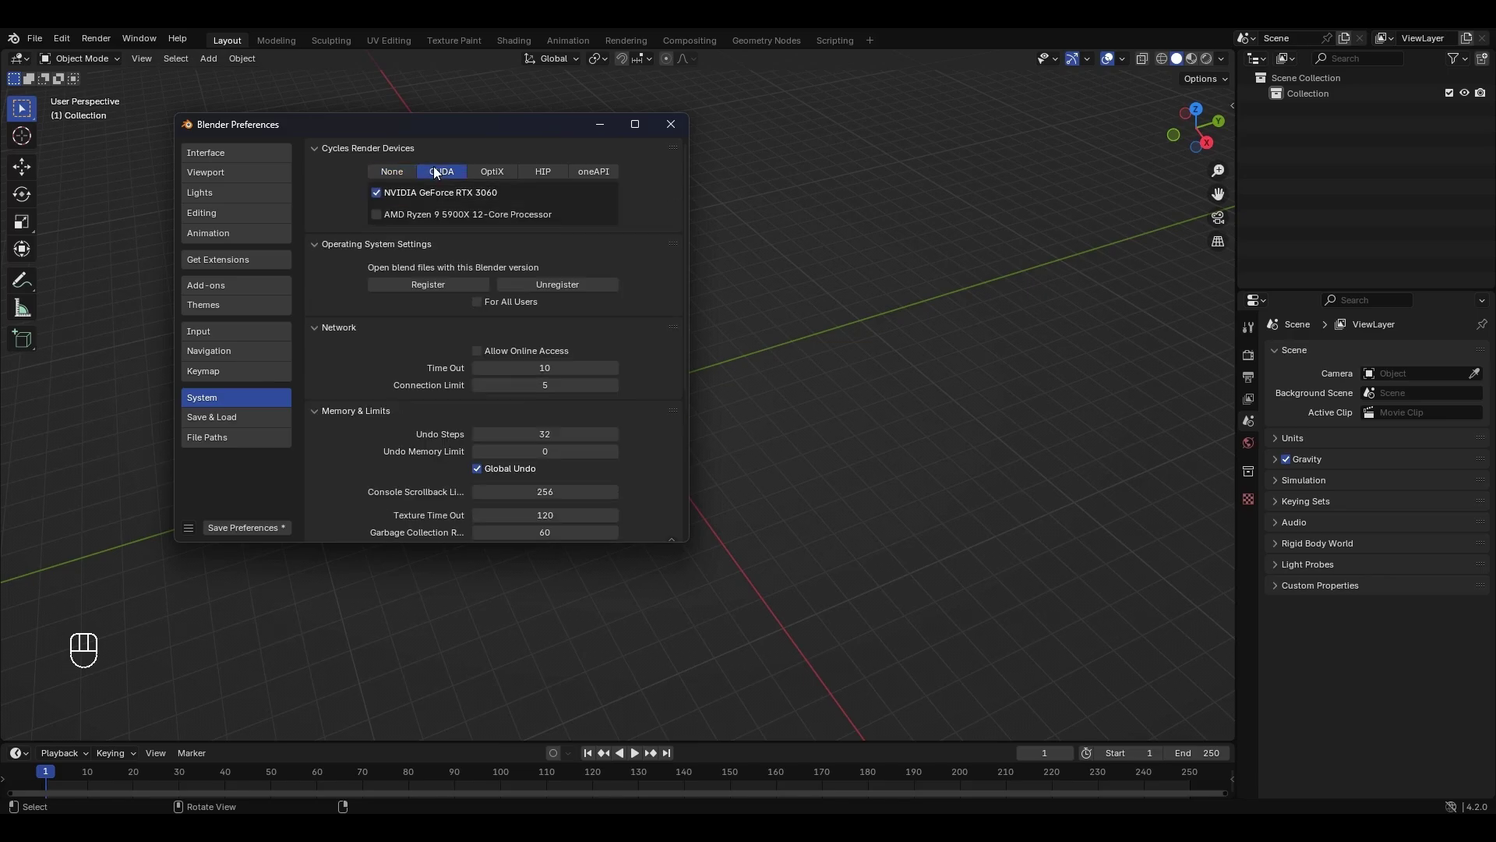
click(397, 170)
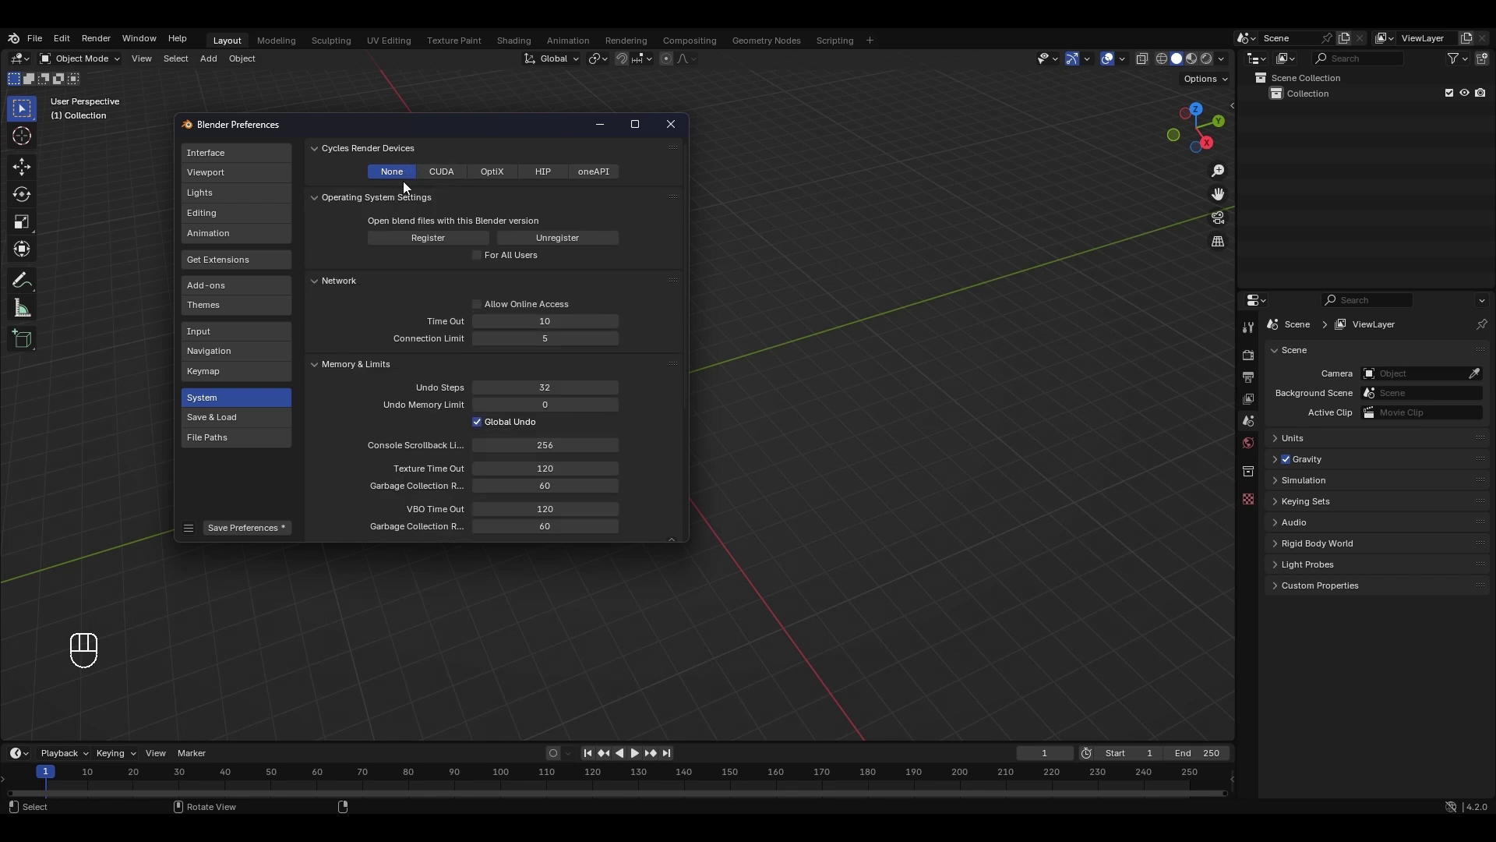
click(439, 176)
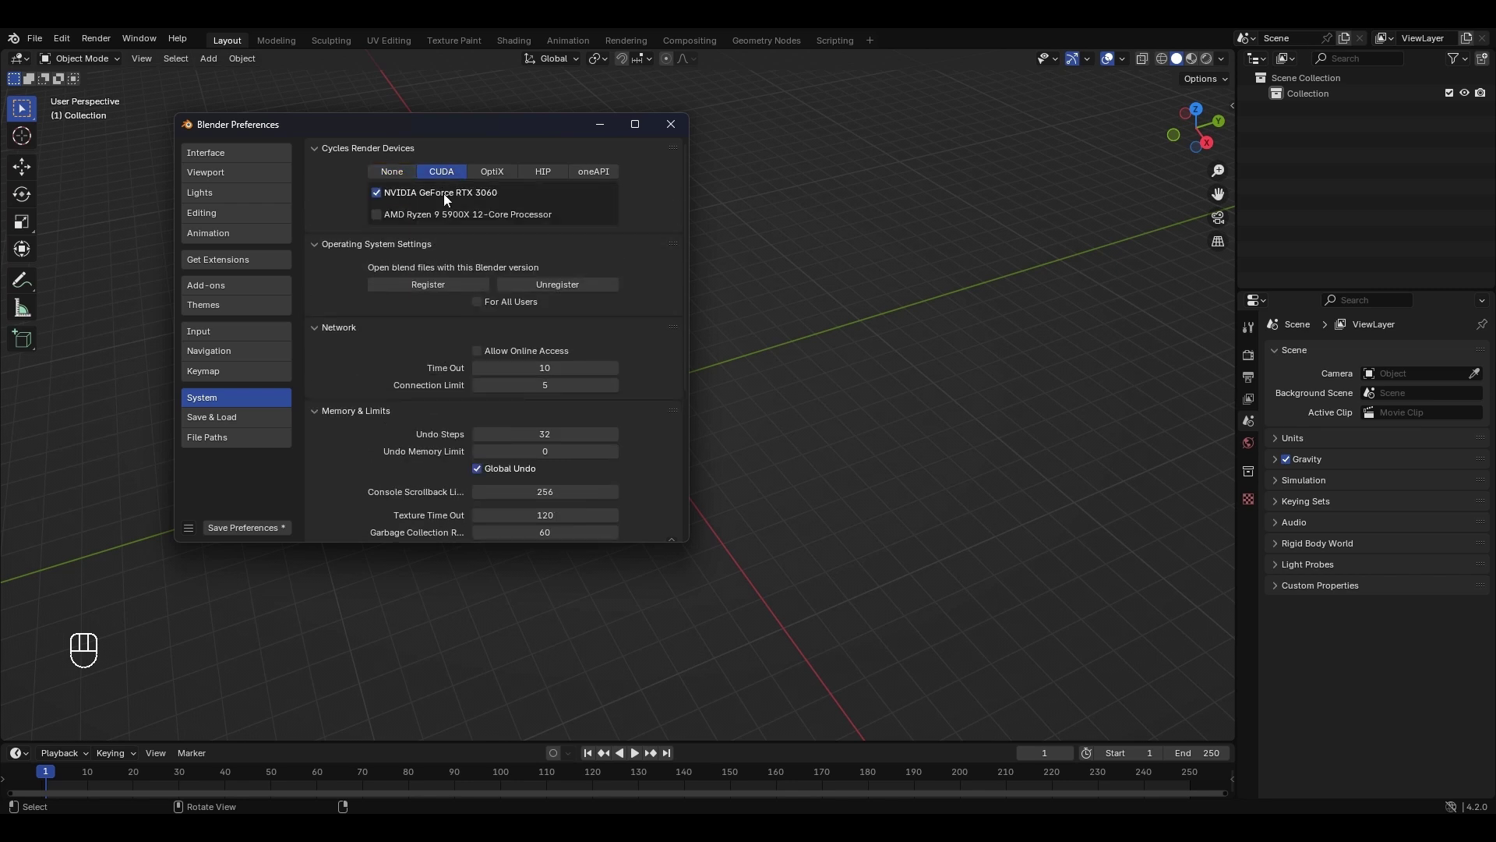
click(497, 168)
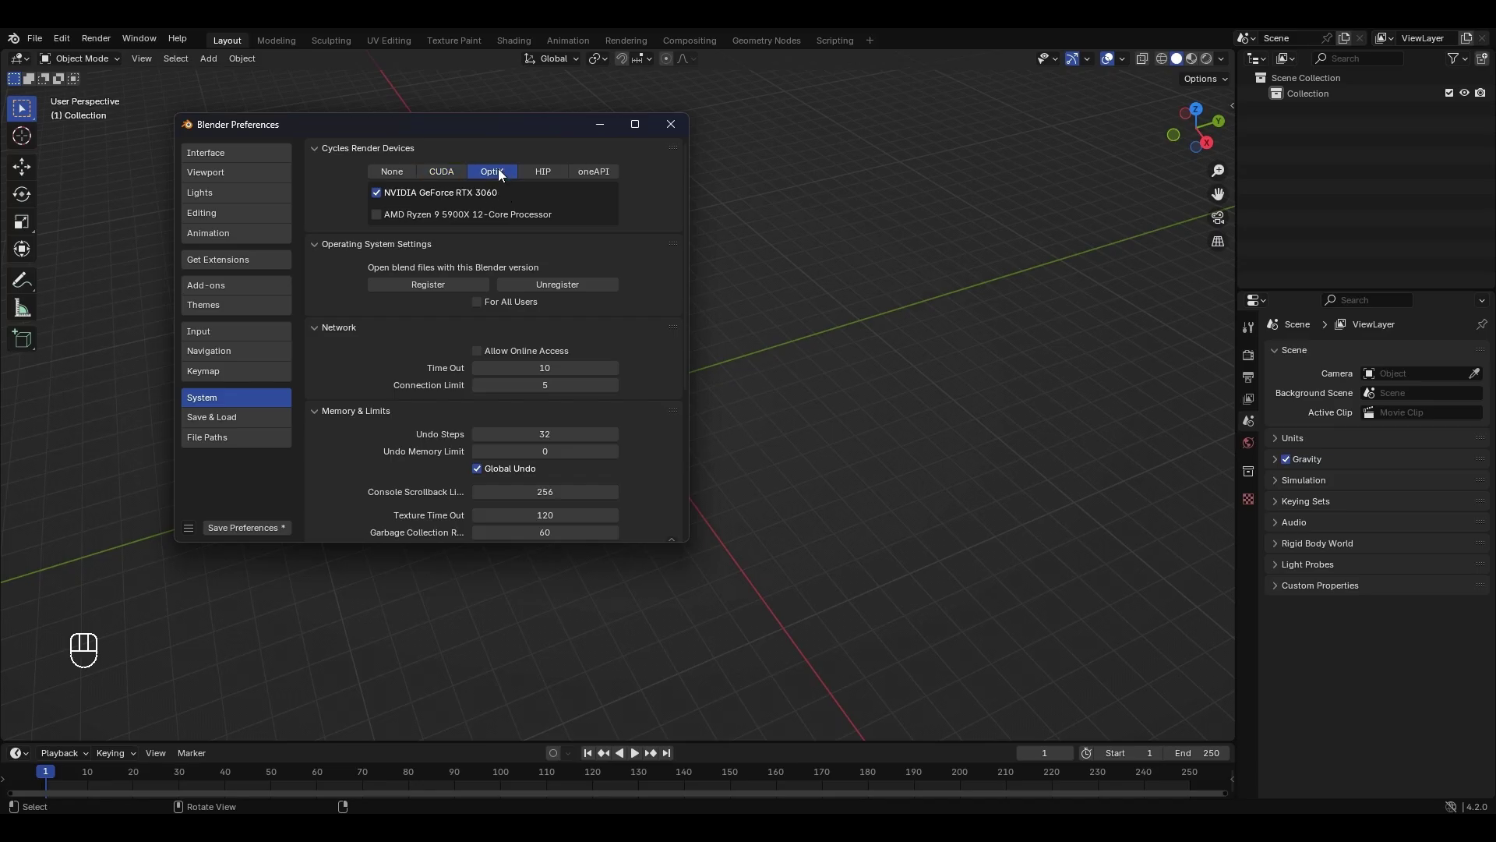
click(542, 173)
click(595, 173)
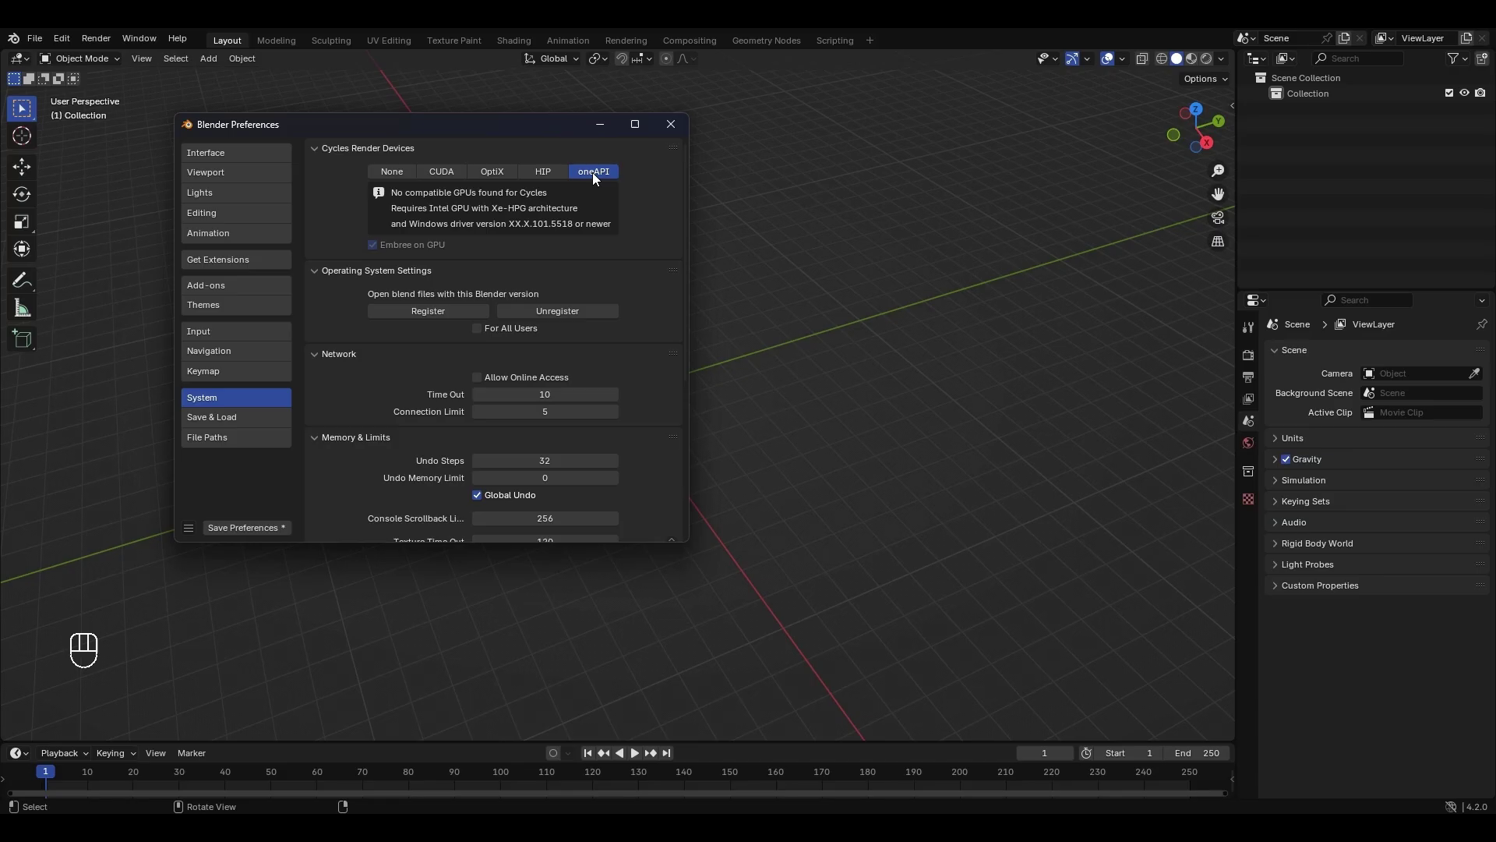
click(457, 173)
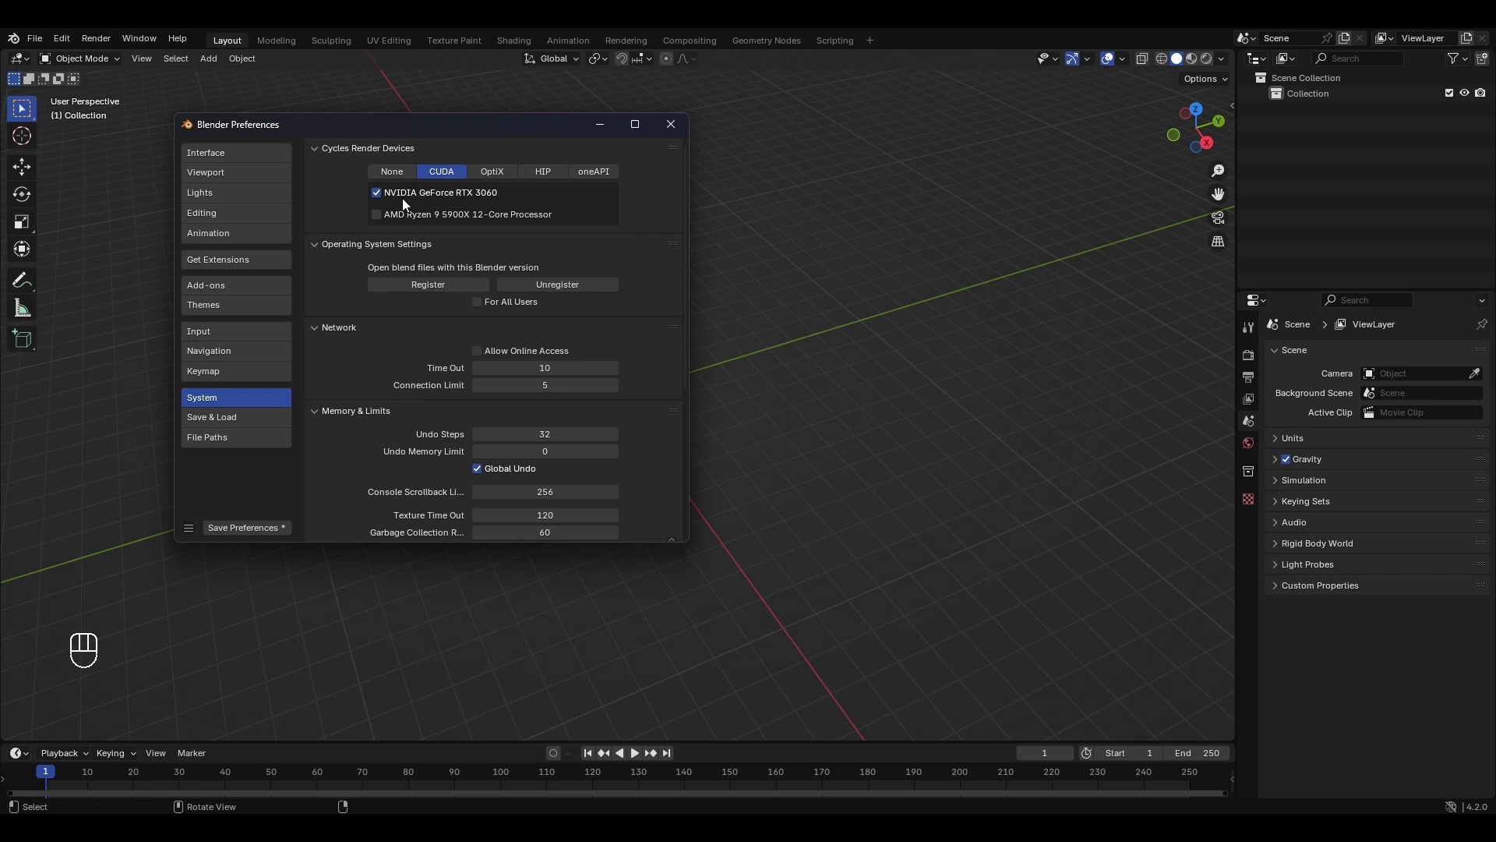
click(482, 174)
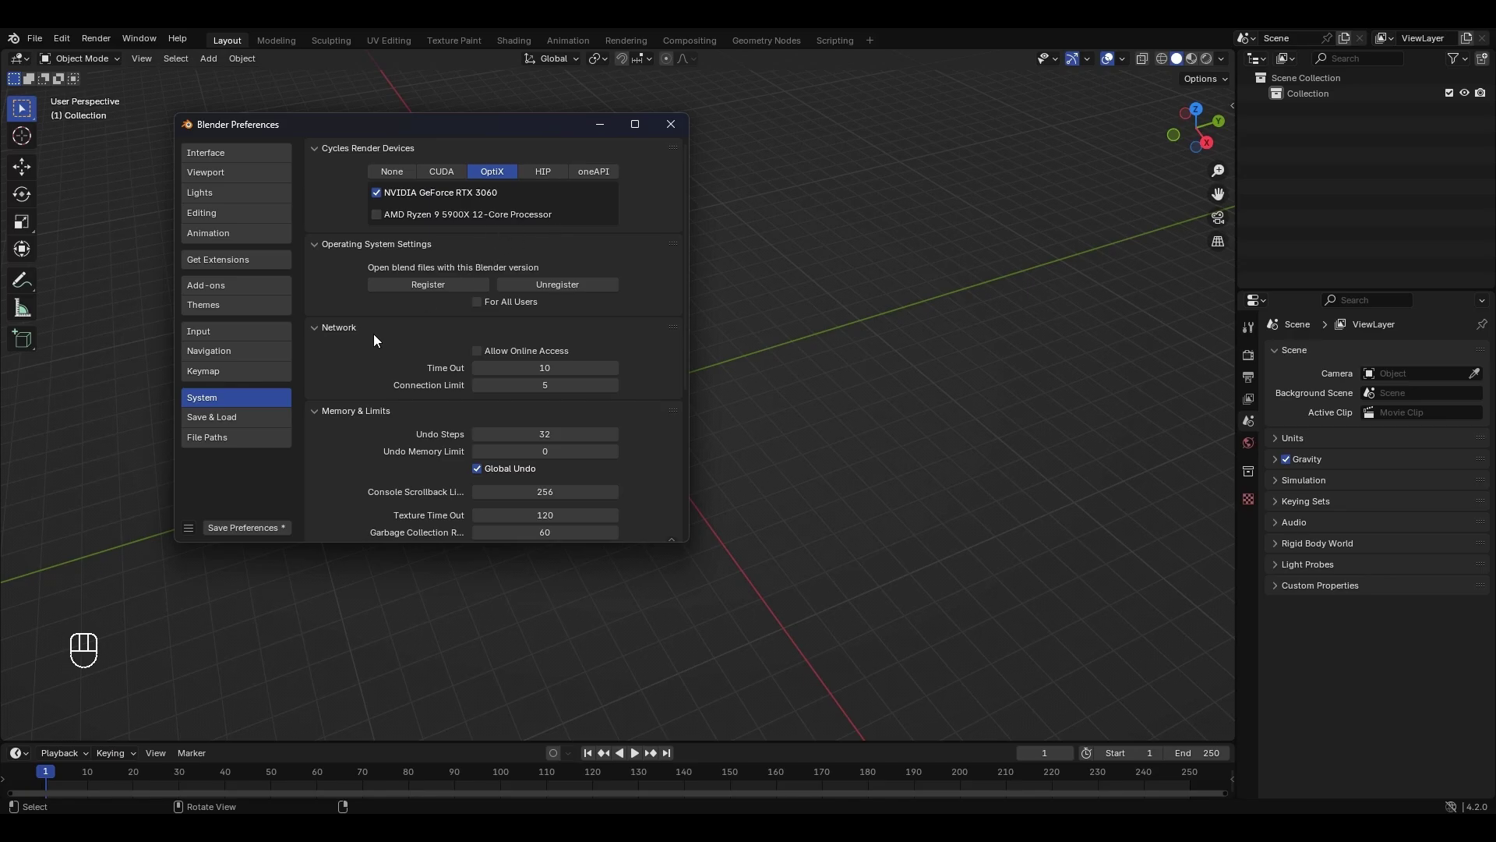
Try Undo Steps values of 100 and 256 in the Memory & Limits settings of the System preferences.
scroll(374, 337, down, 3)
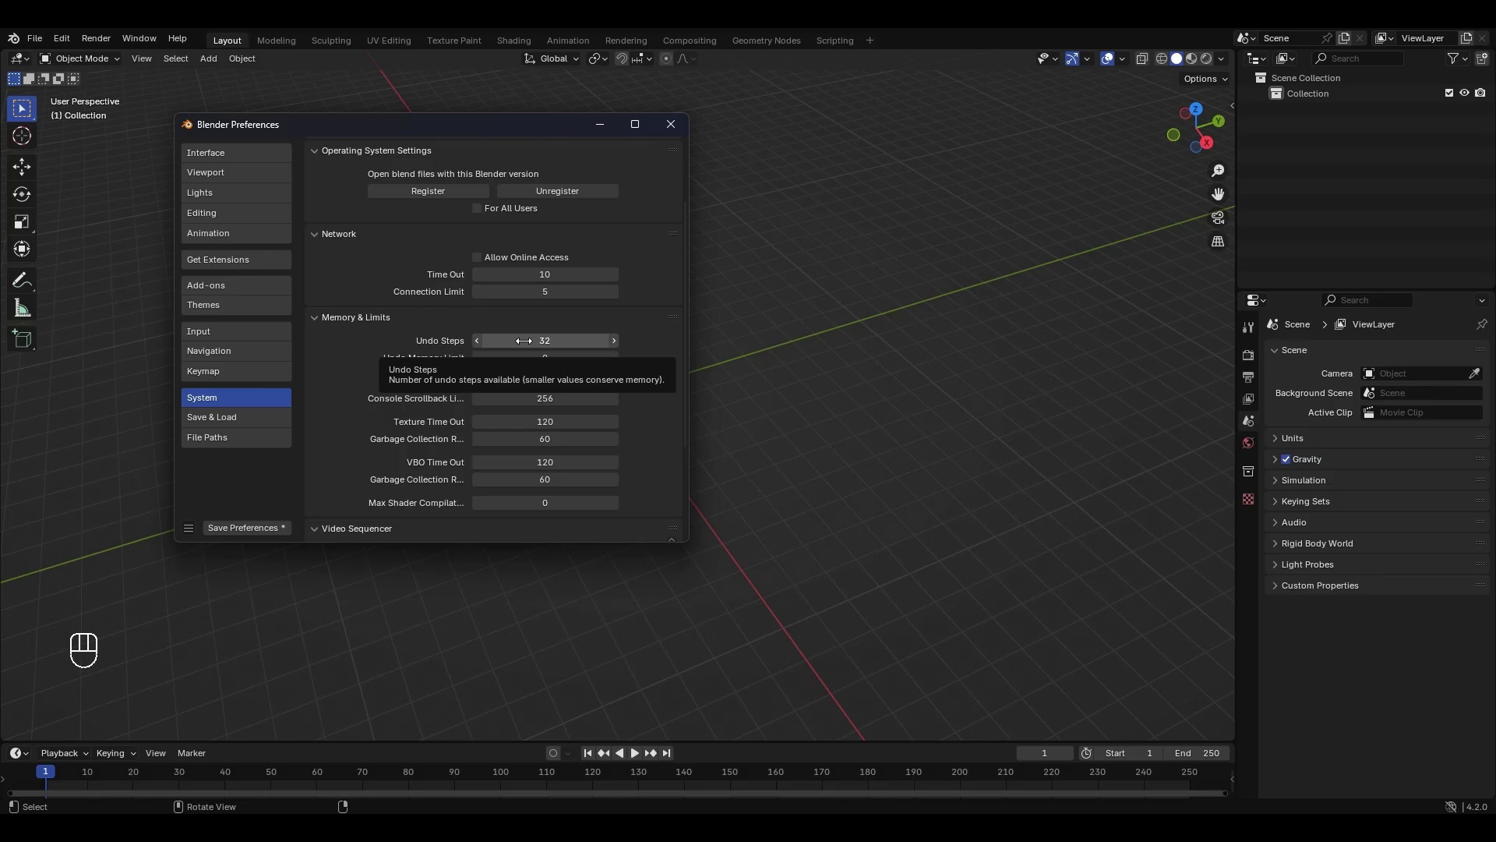
drag(524, 341, 593, 340)
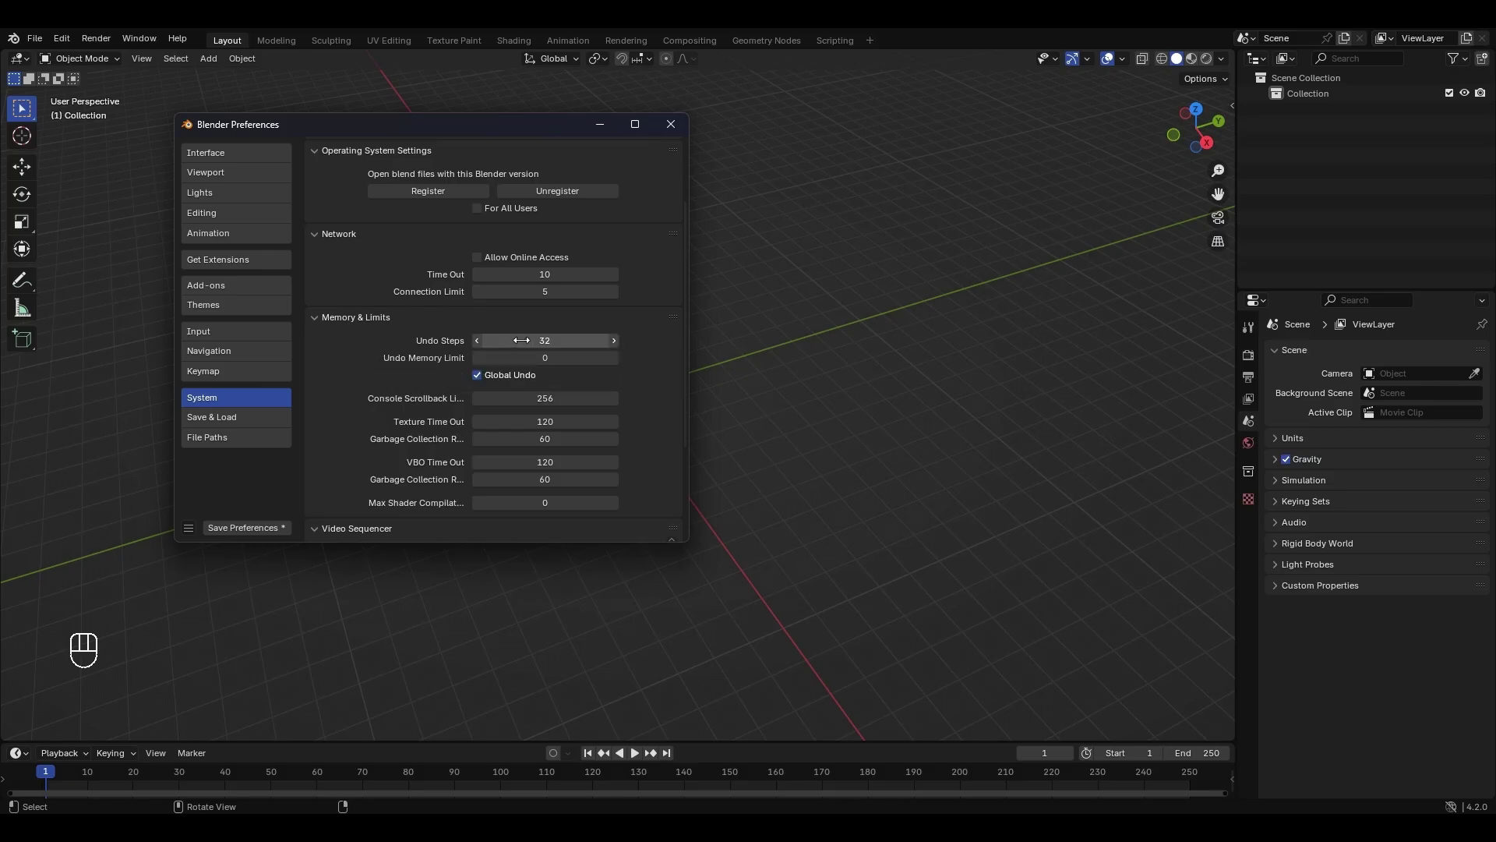
click(524, 341)
text(100)
key(Return)
click(523, 341)
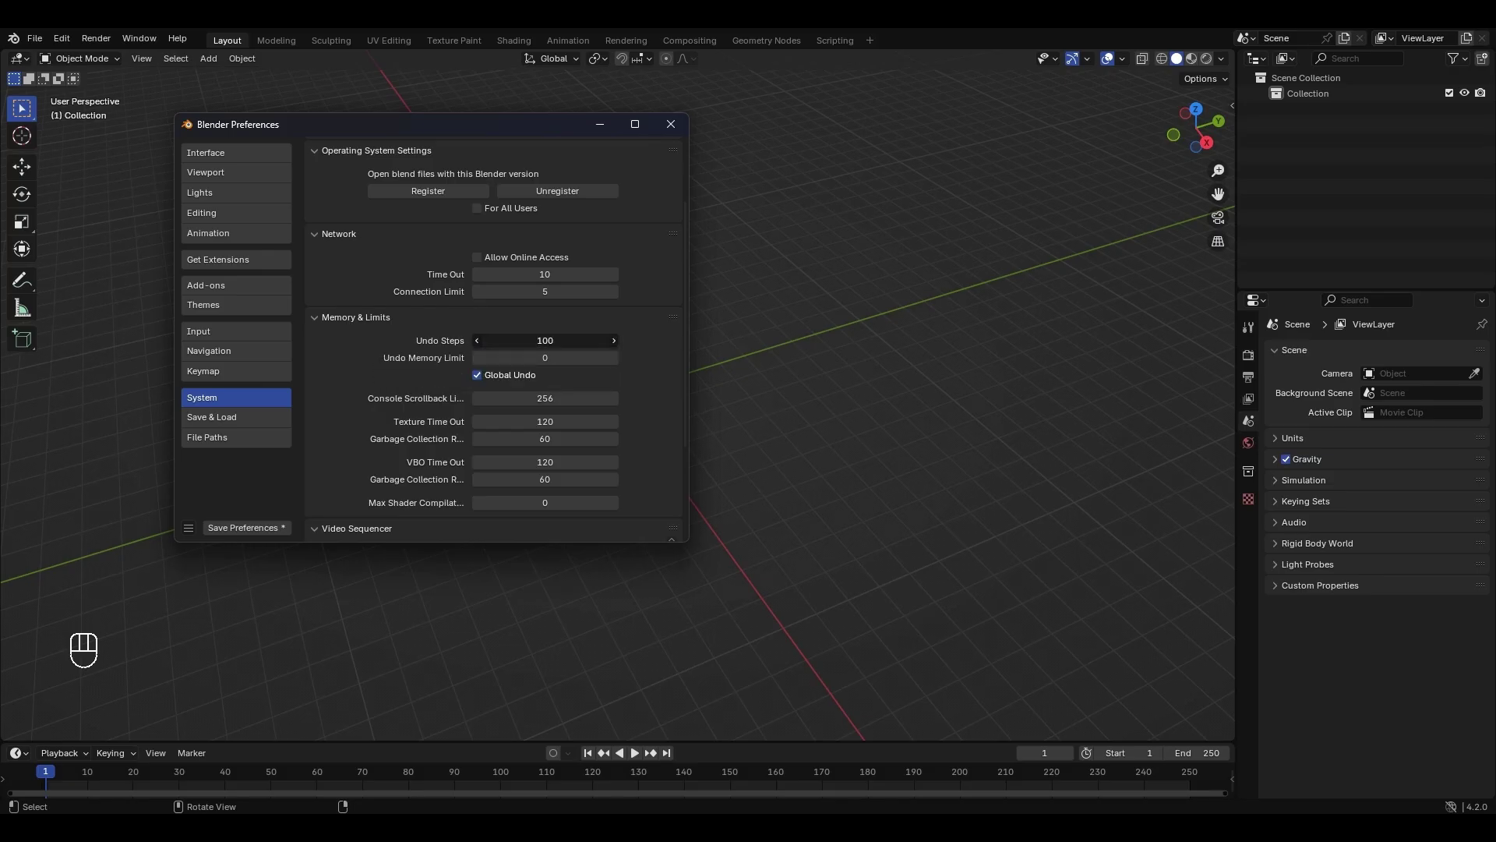
text(256)
key(Return)
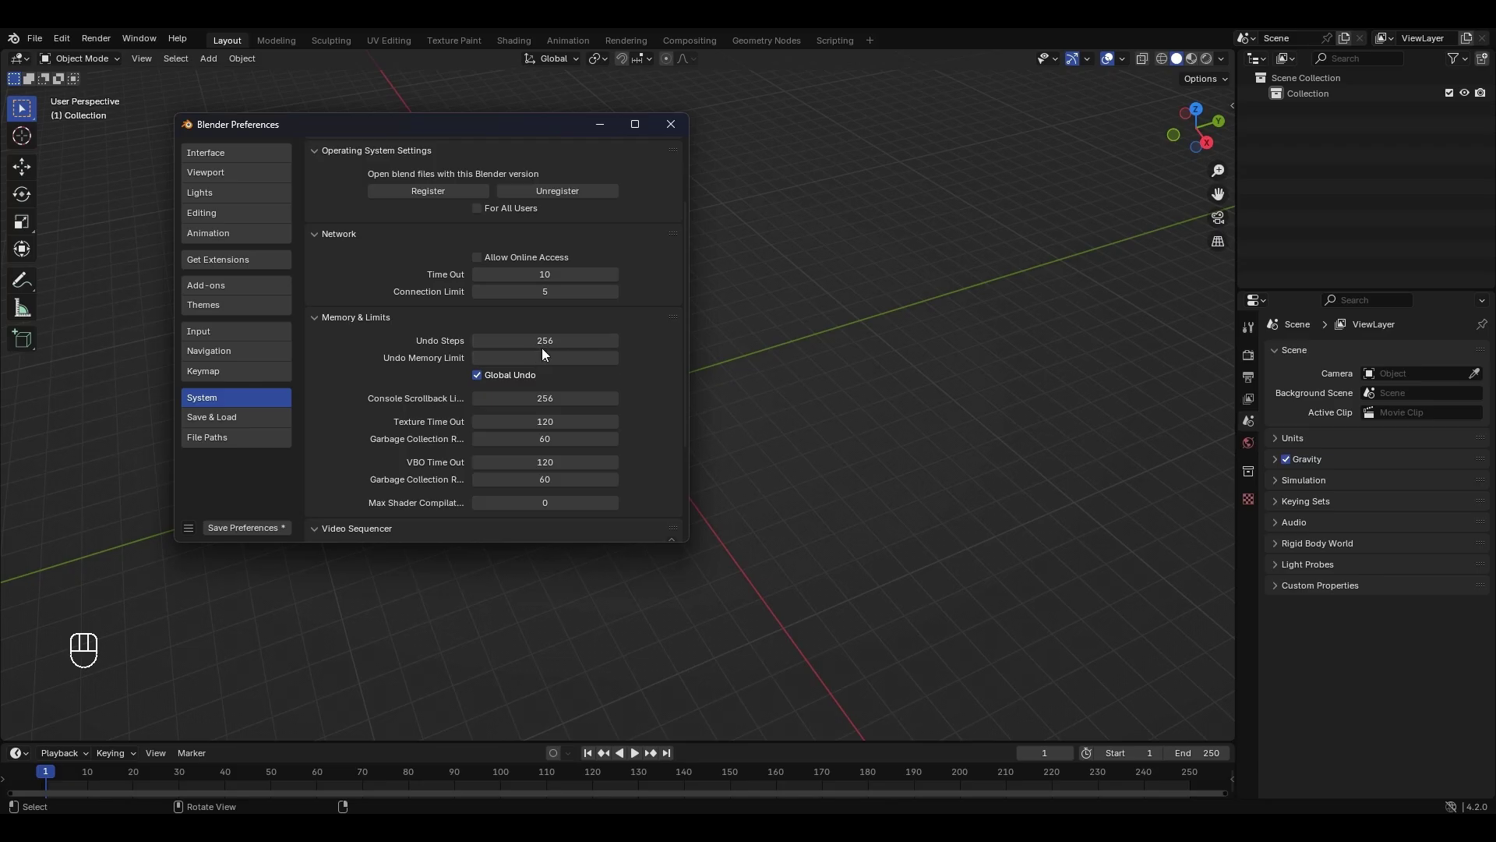
Replace the trial Undo Steps value in the Memory & Limits settings.
click(561, 343)
text(218)
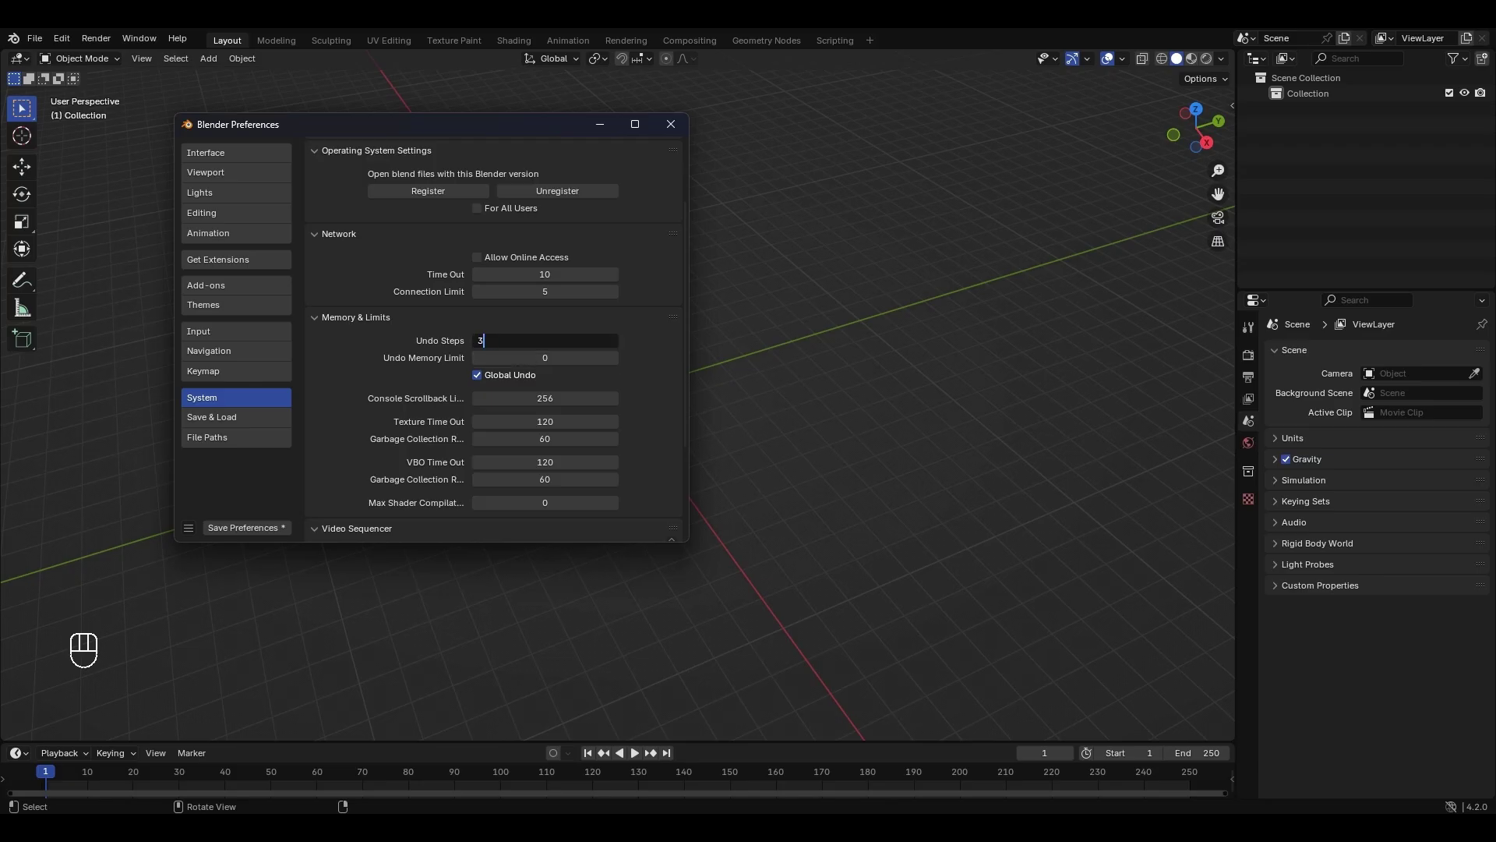
key(Return)
Review the Save & Load settings, including the auto-save timer, the File Paths settings and the options for saving preferences.
click(260, 418)
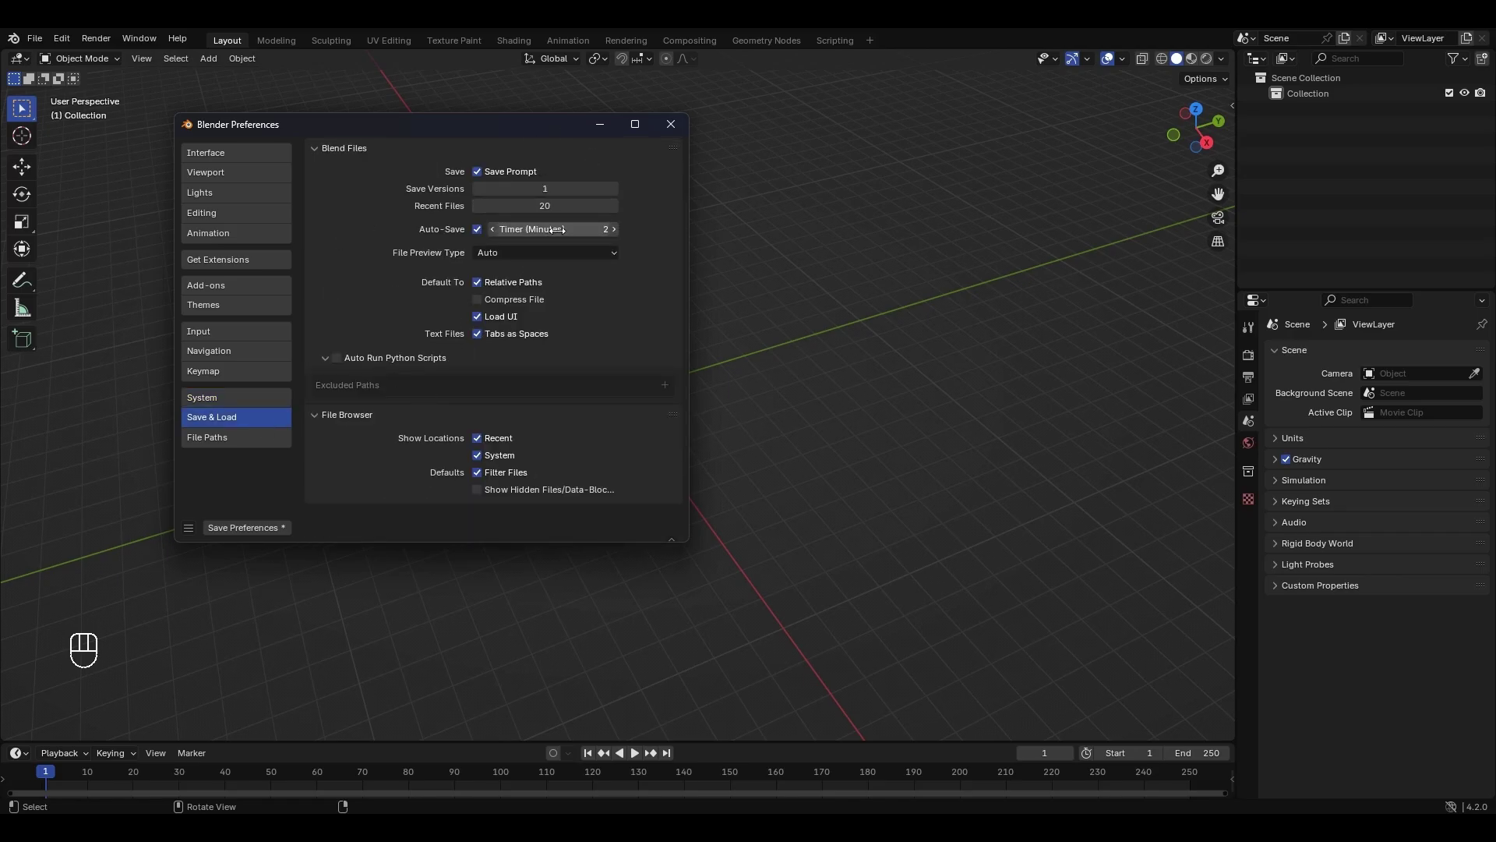
mouse_move(575, 230)
mouse_down()
mouse_move(555, 229)
mouse_move(581, 228)
mouse_up()
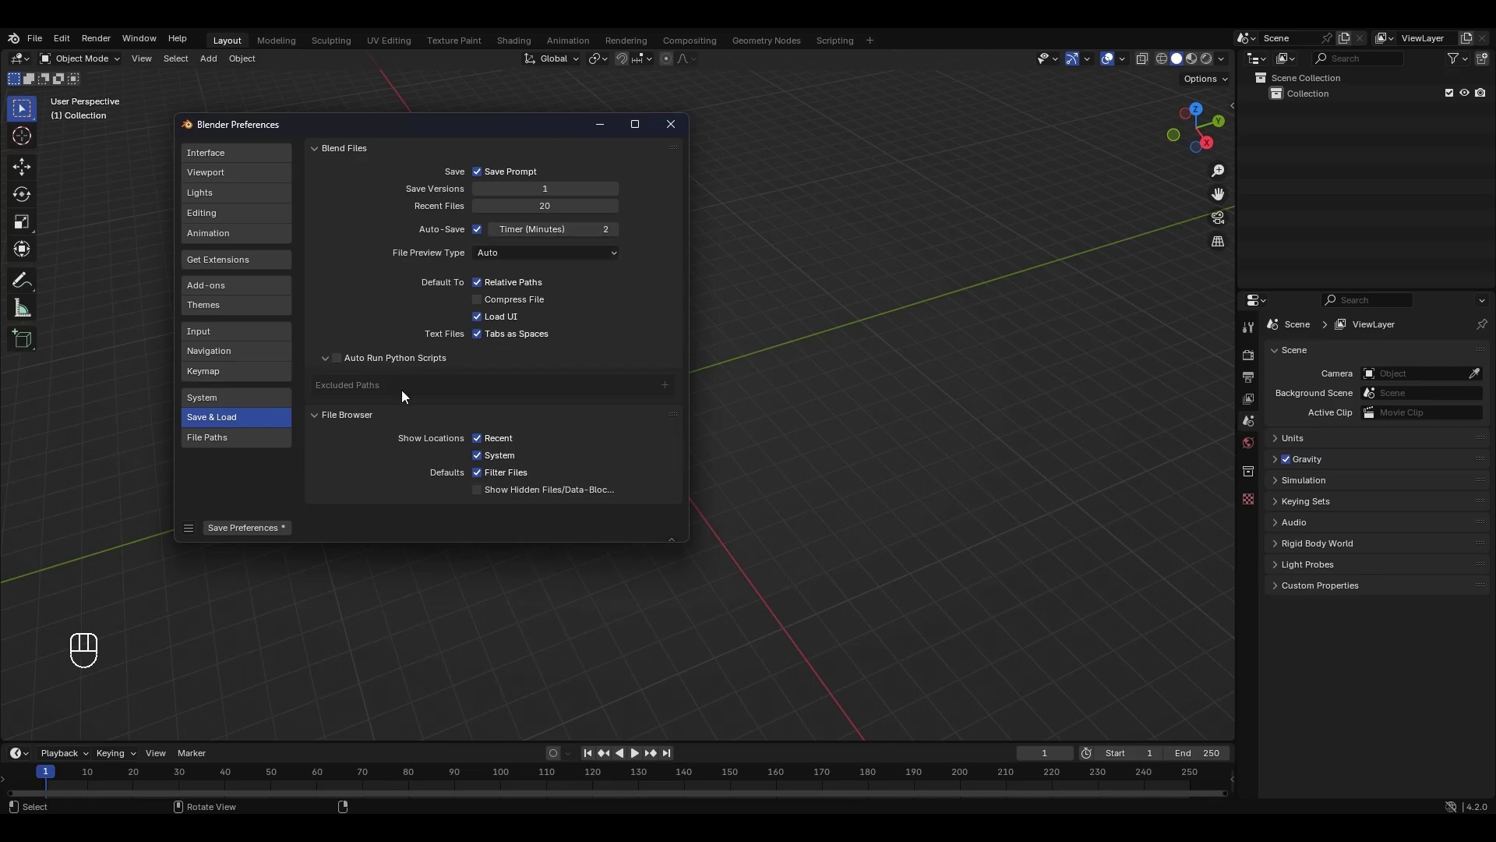
click(242, 440)
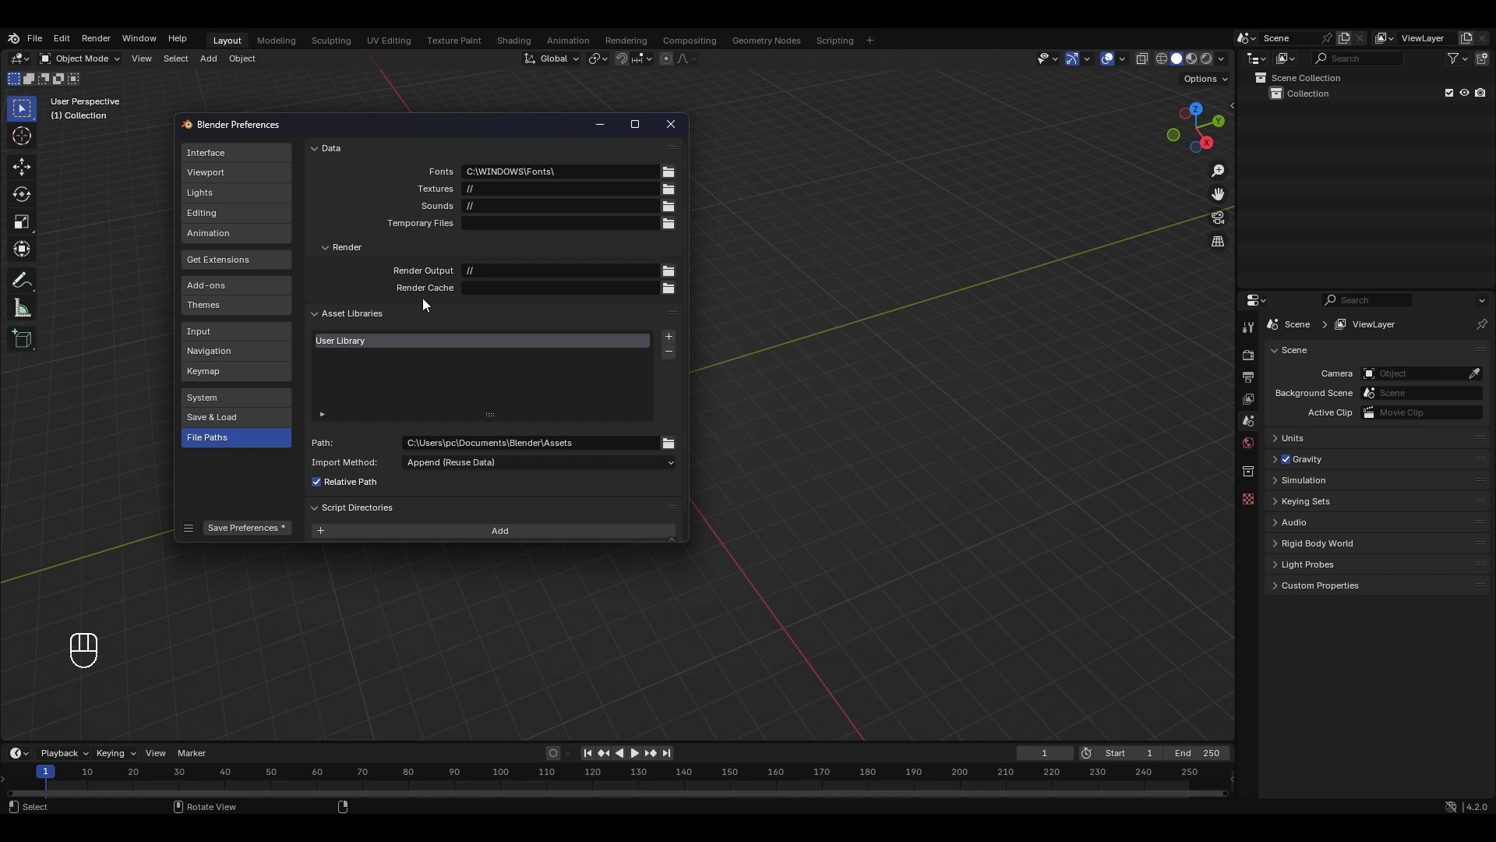
scroll(385, 257, down, 1)
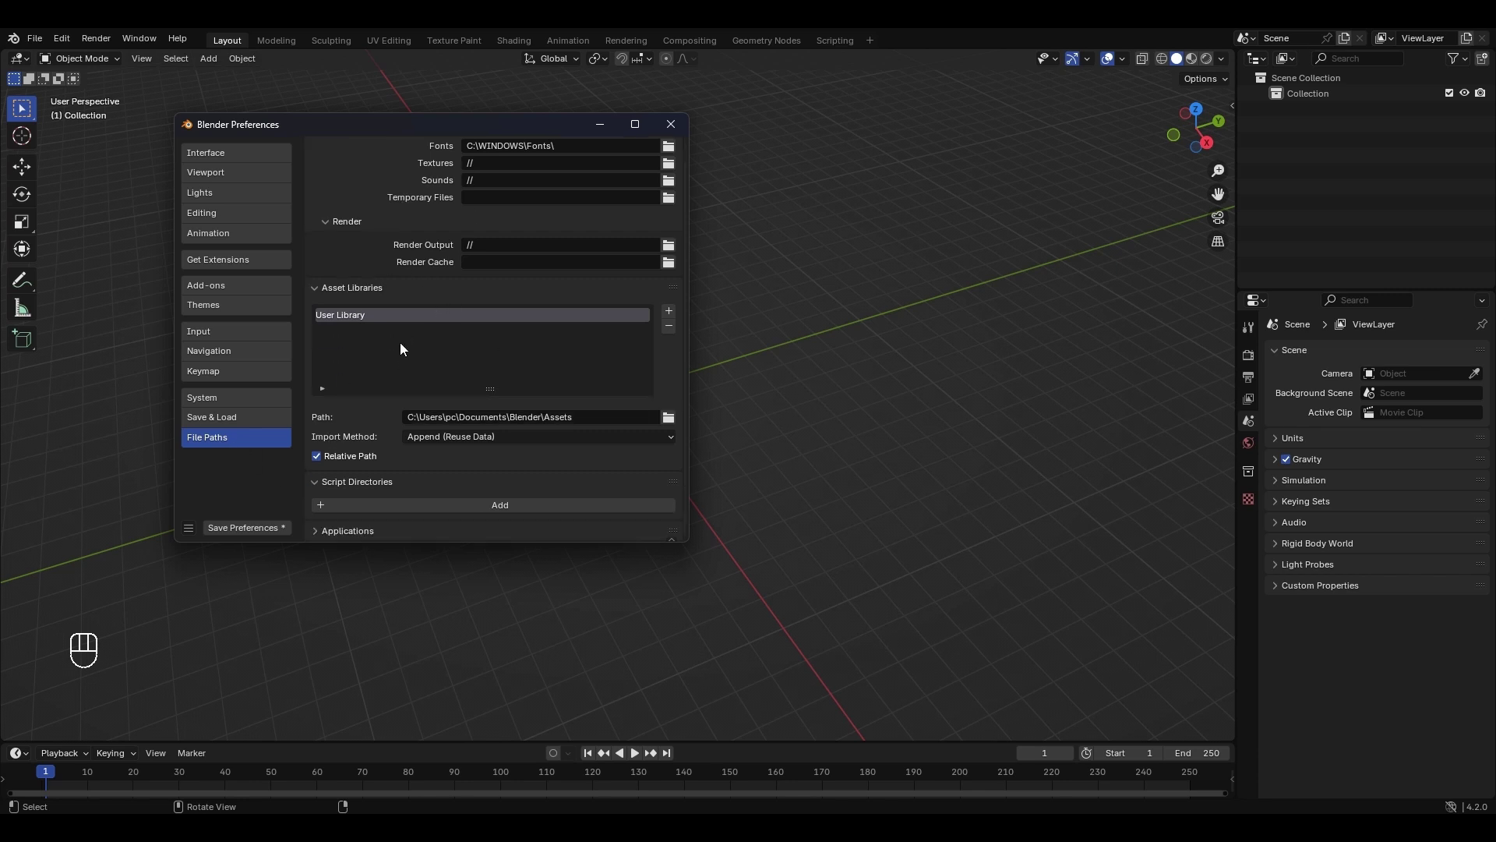
scroll(403, 349, up, 1)
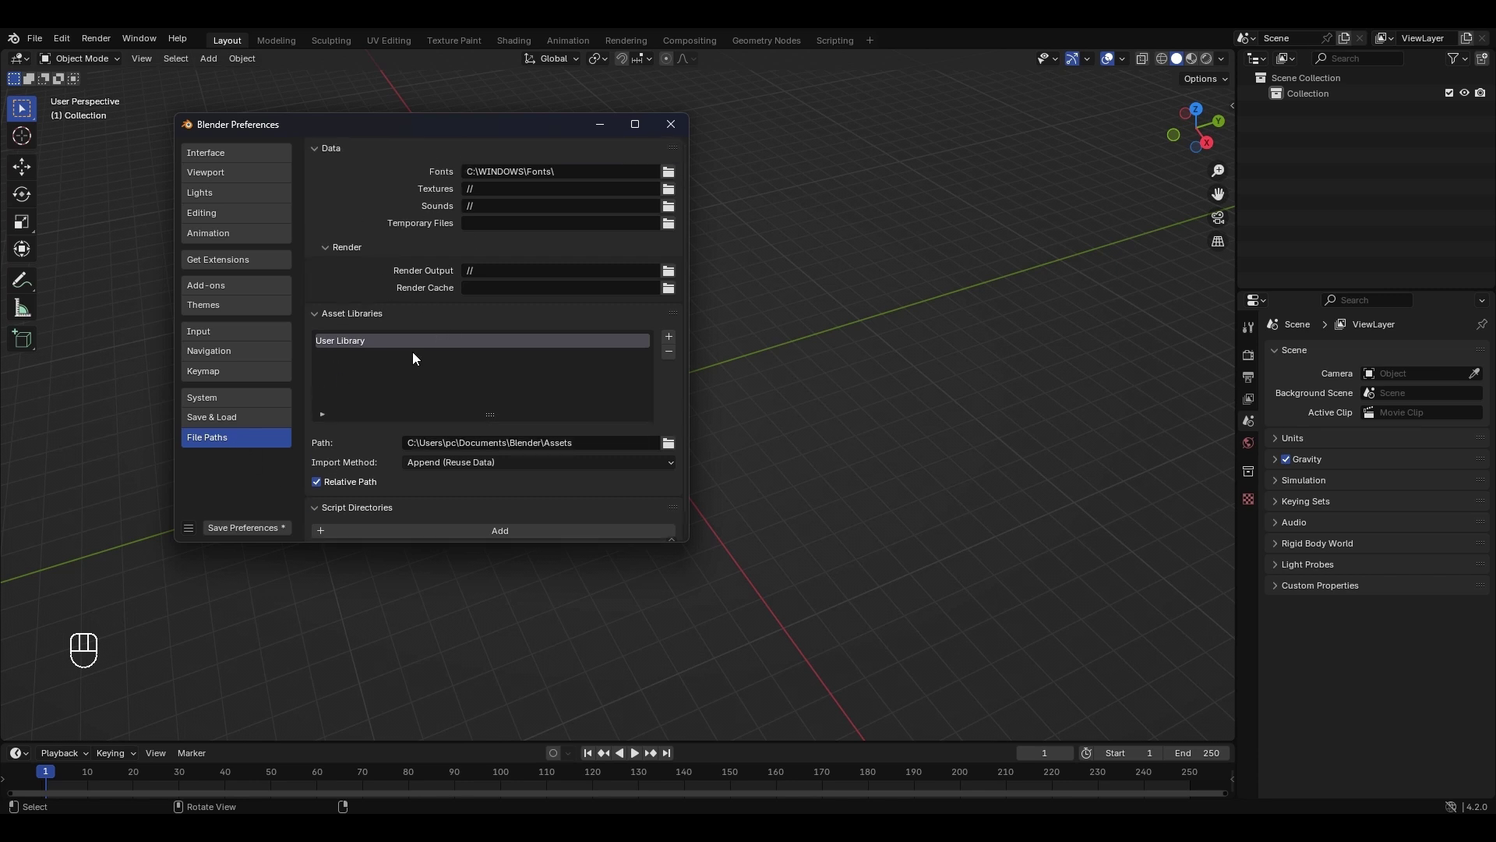
click(189, 530)
Return to the Input preferences and move the preferences window aside to uncover the viewport centre.
click(258, 332)
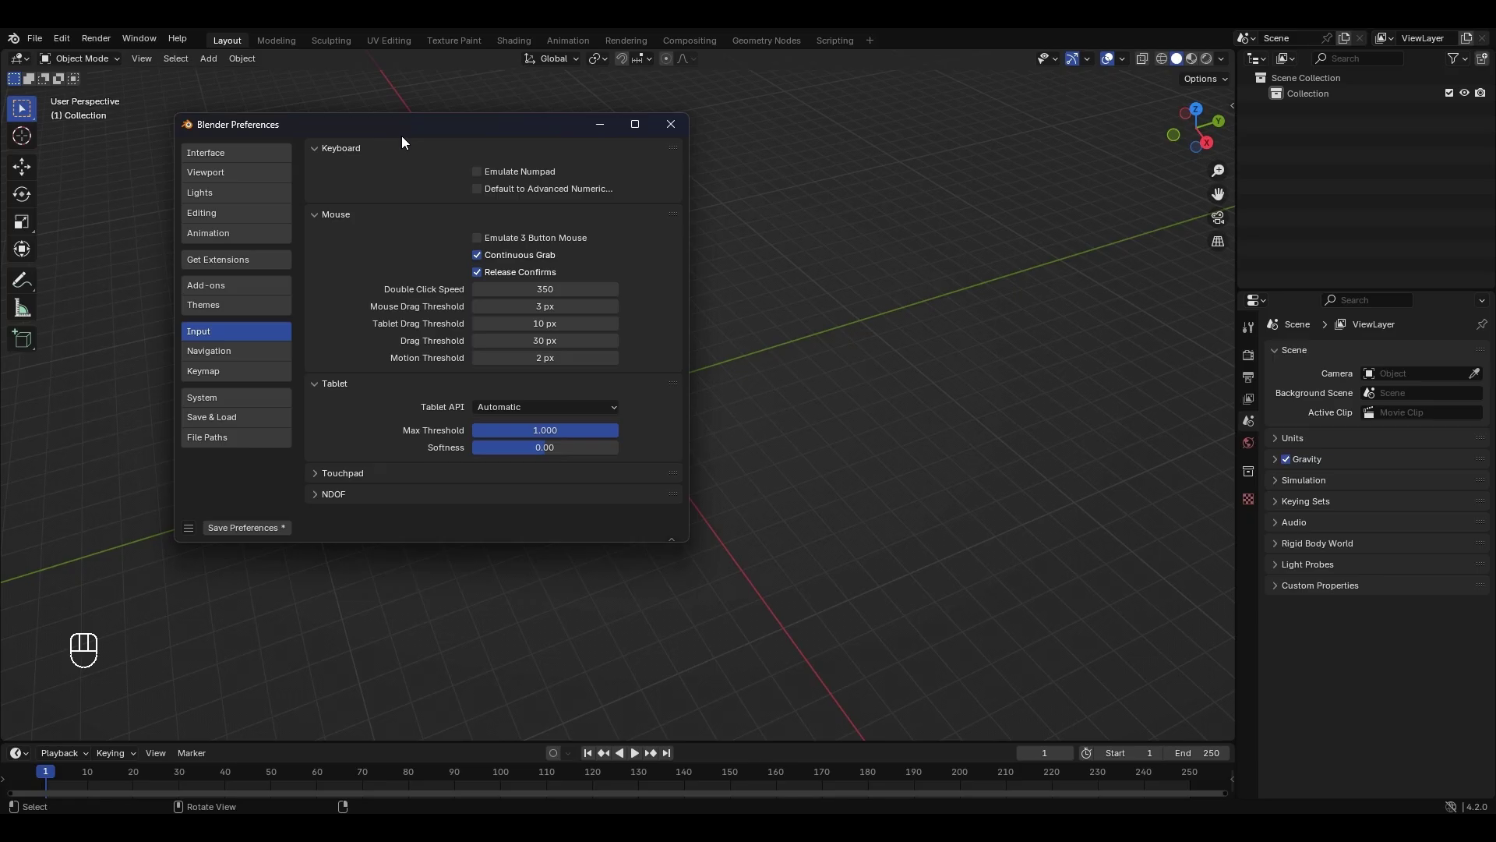
drag(410, 128, 646, 182)
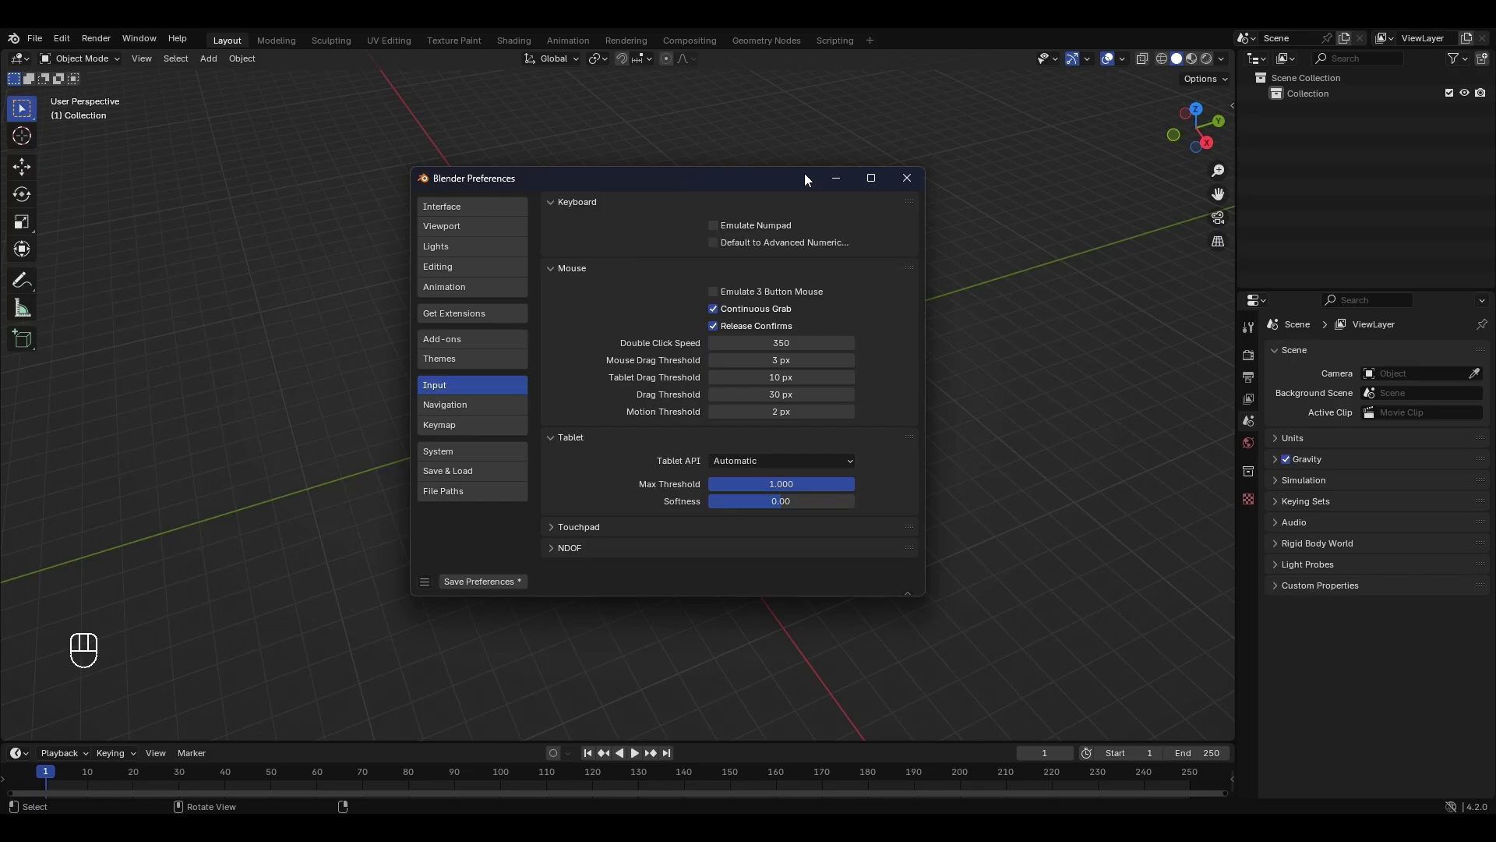
drag(804, 173, 498, 155)
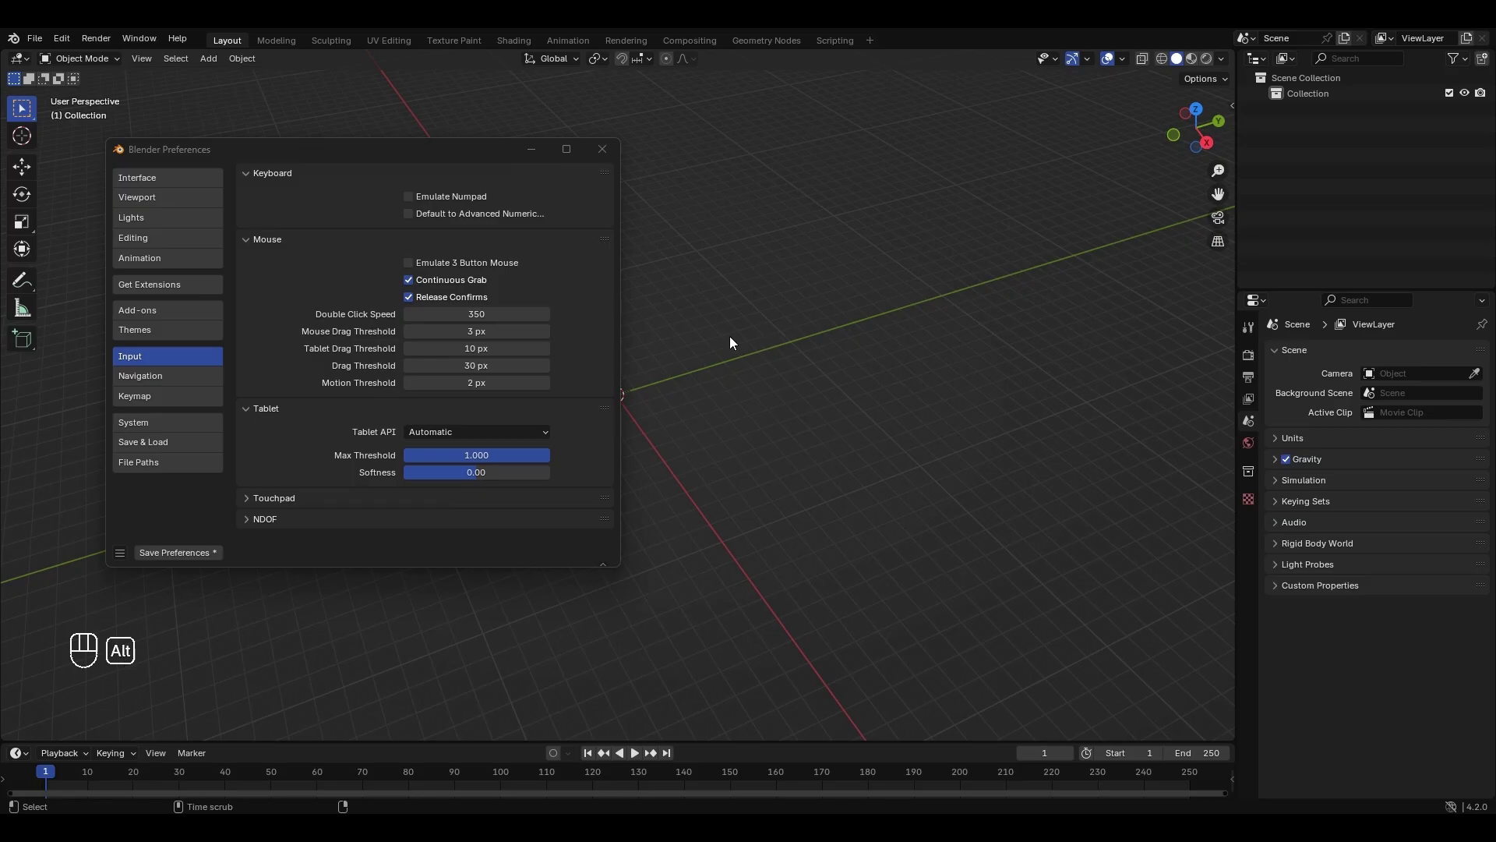
Pan the viewport and cycle through the front, back, right, left and top orthographic views.
alt+middle_drag(729, 336, 999, 203)
shift+middle_drag(738, 364, 935, 348)
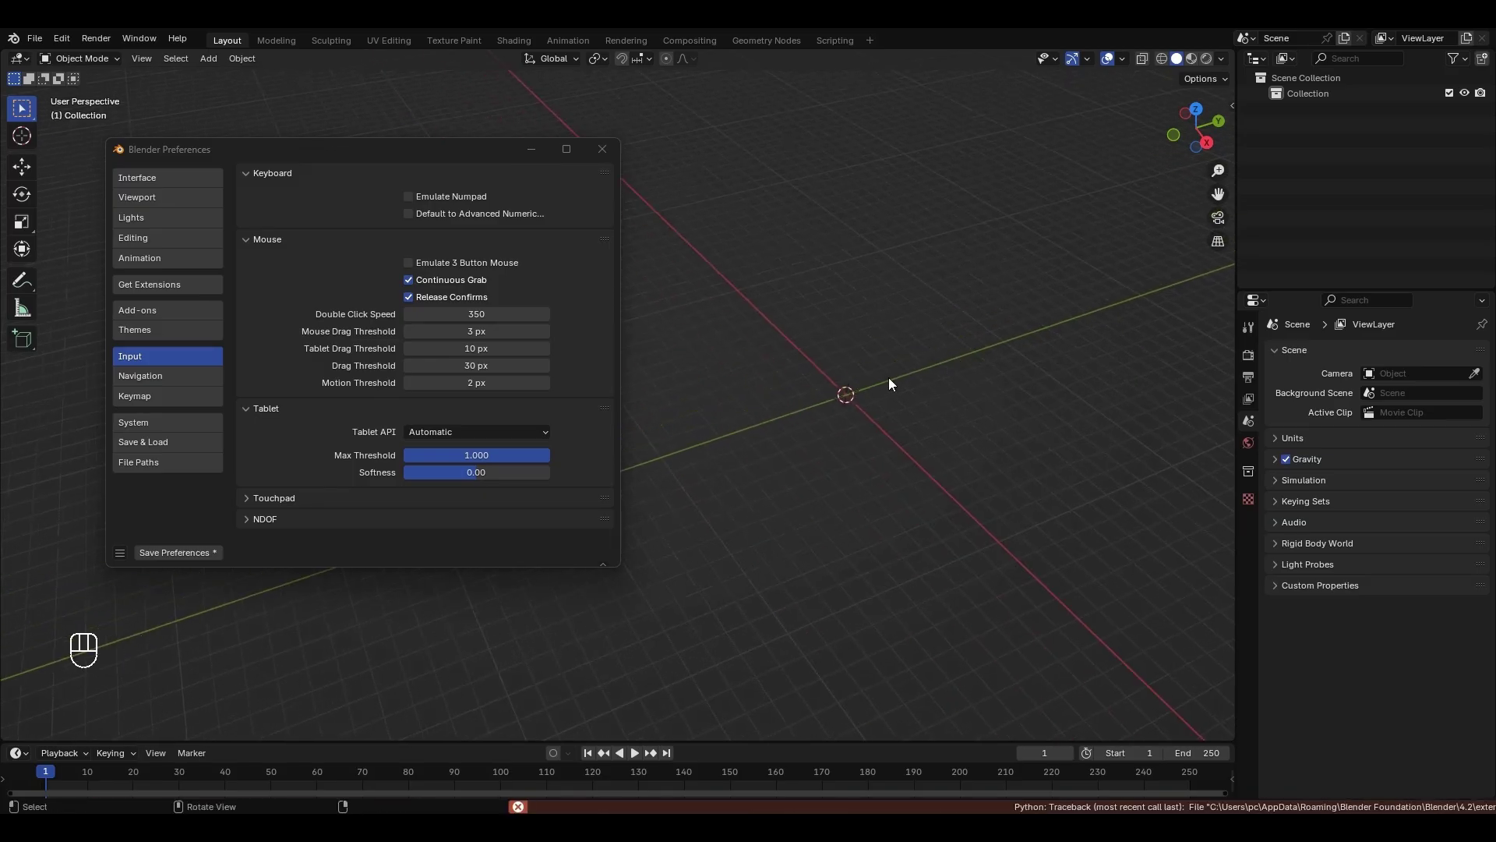
key(KP_1)
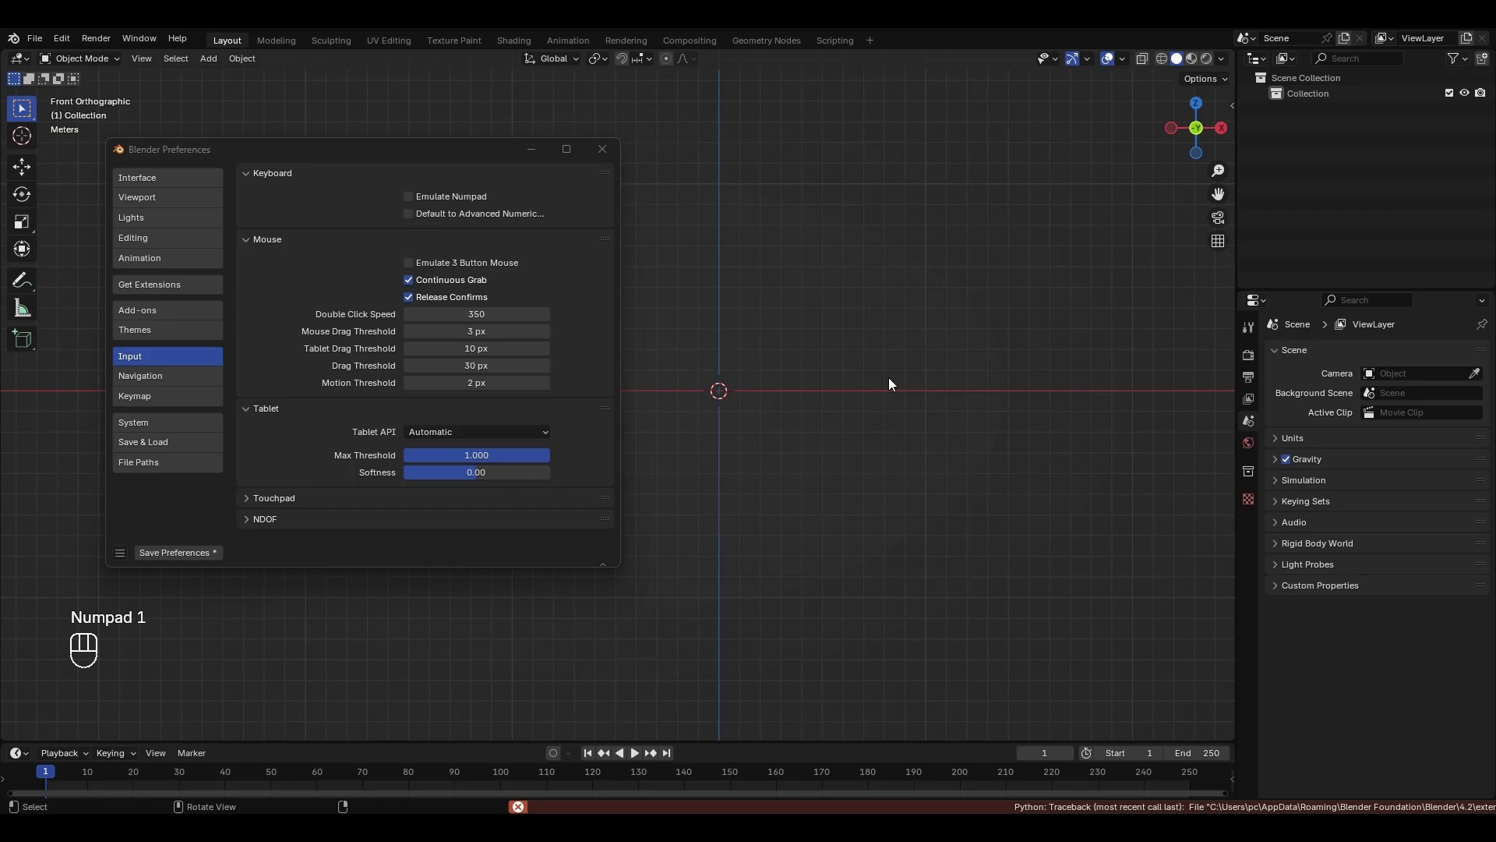
key(ctrl+KP_1)
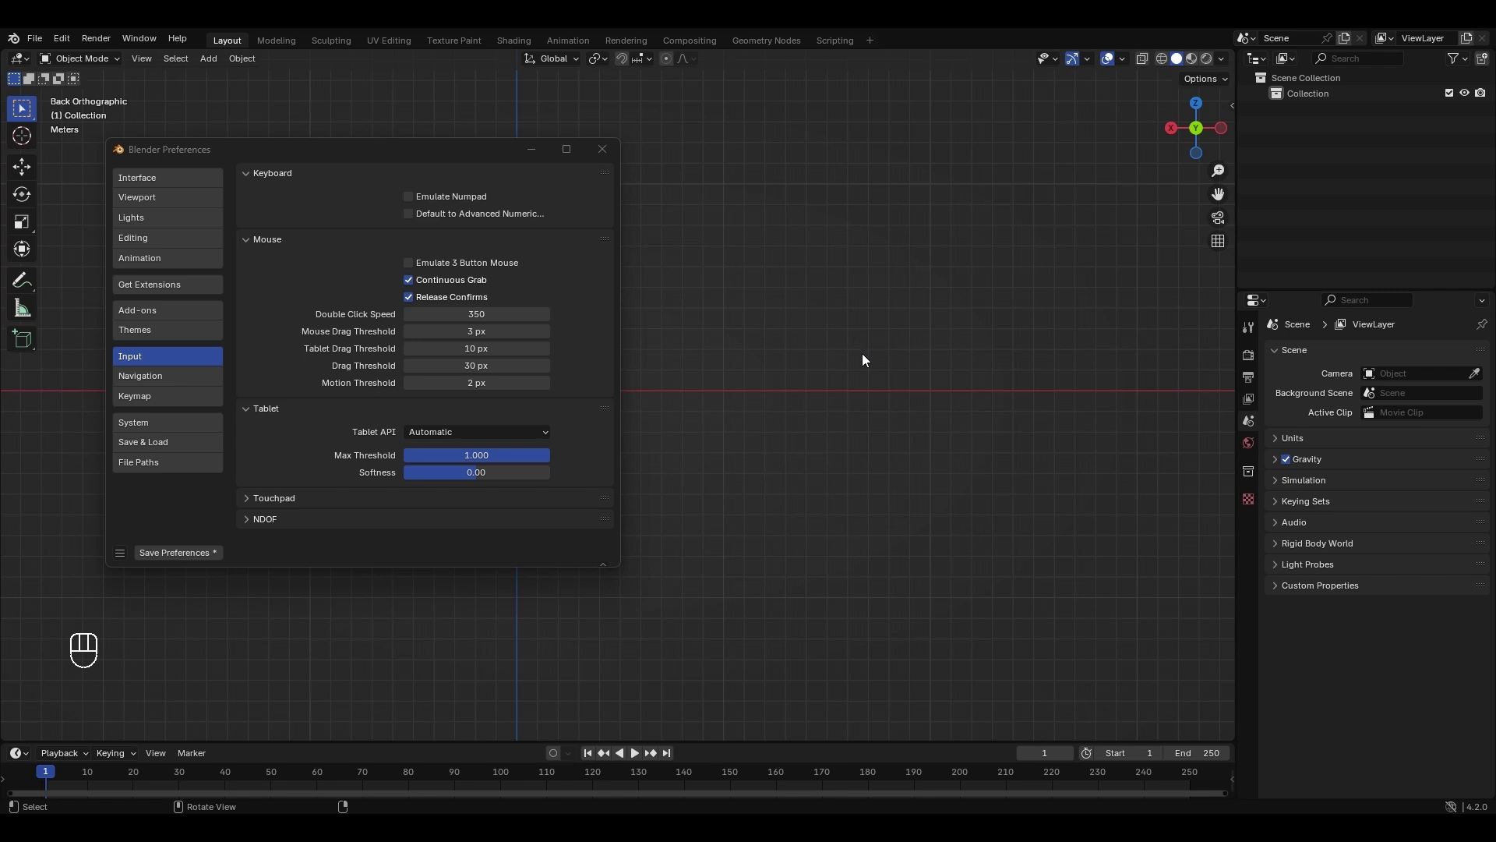
key(KP_3)
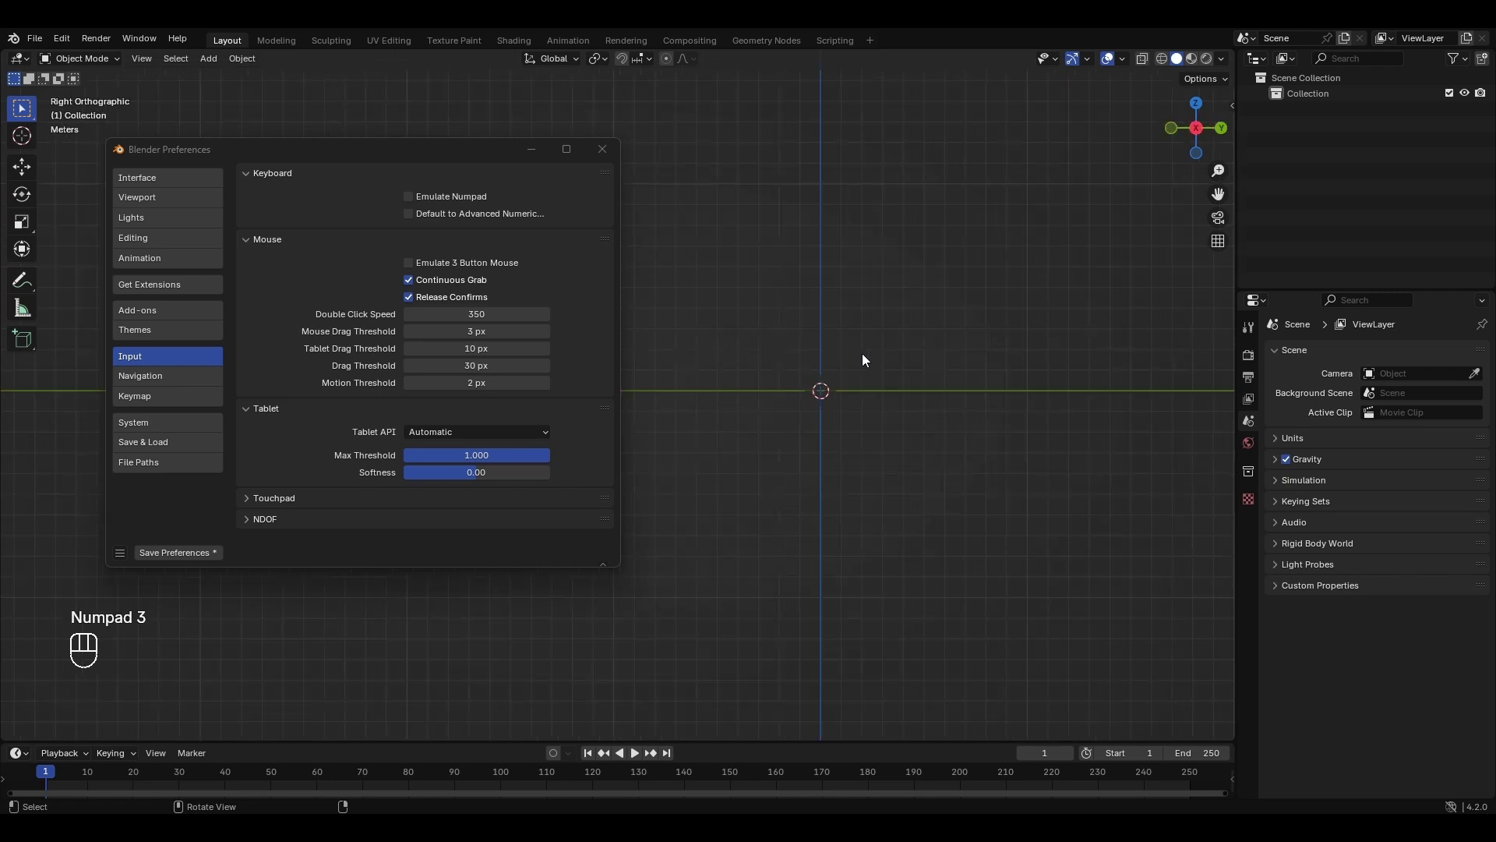
key(ctrl+KP_3)
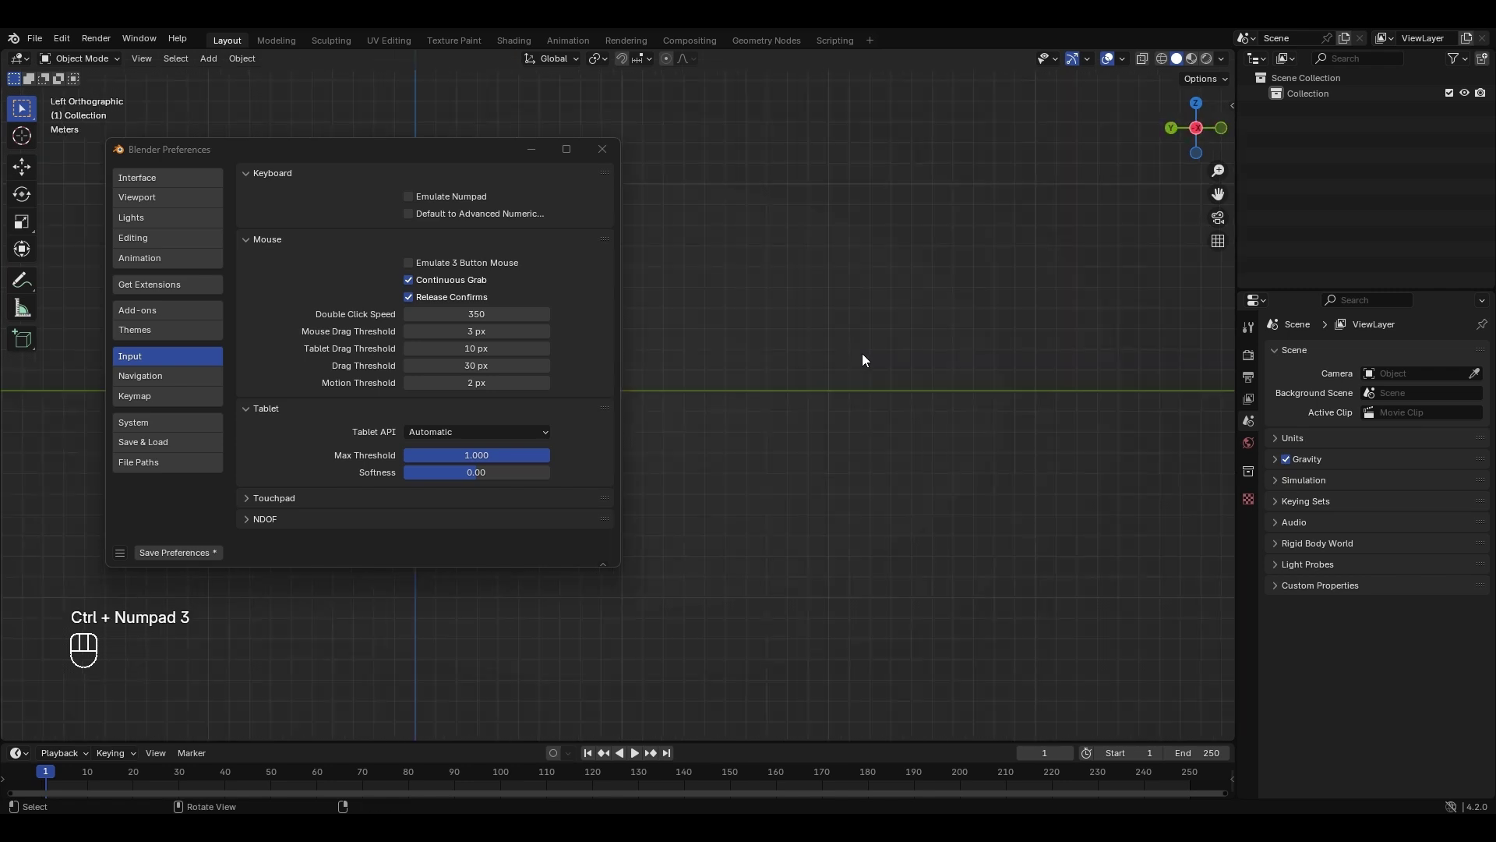
key(KP_7)
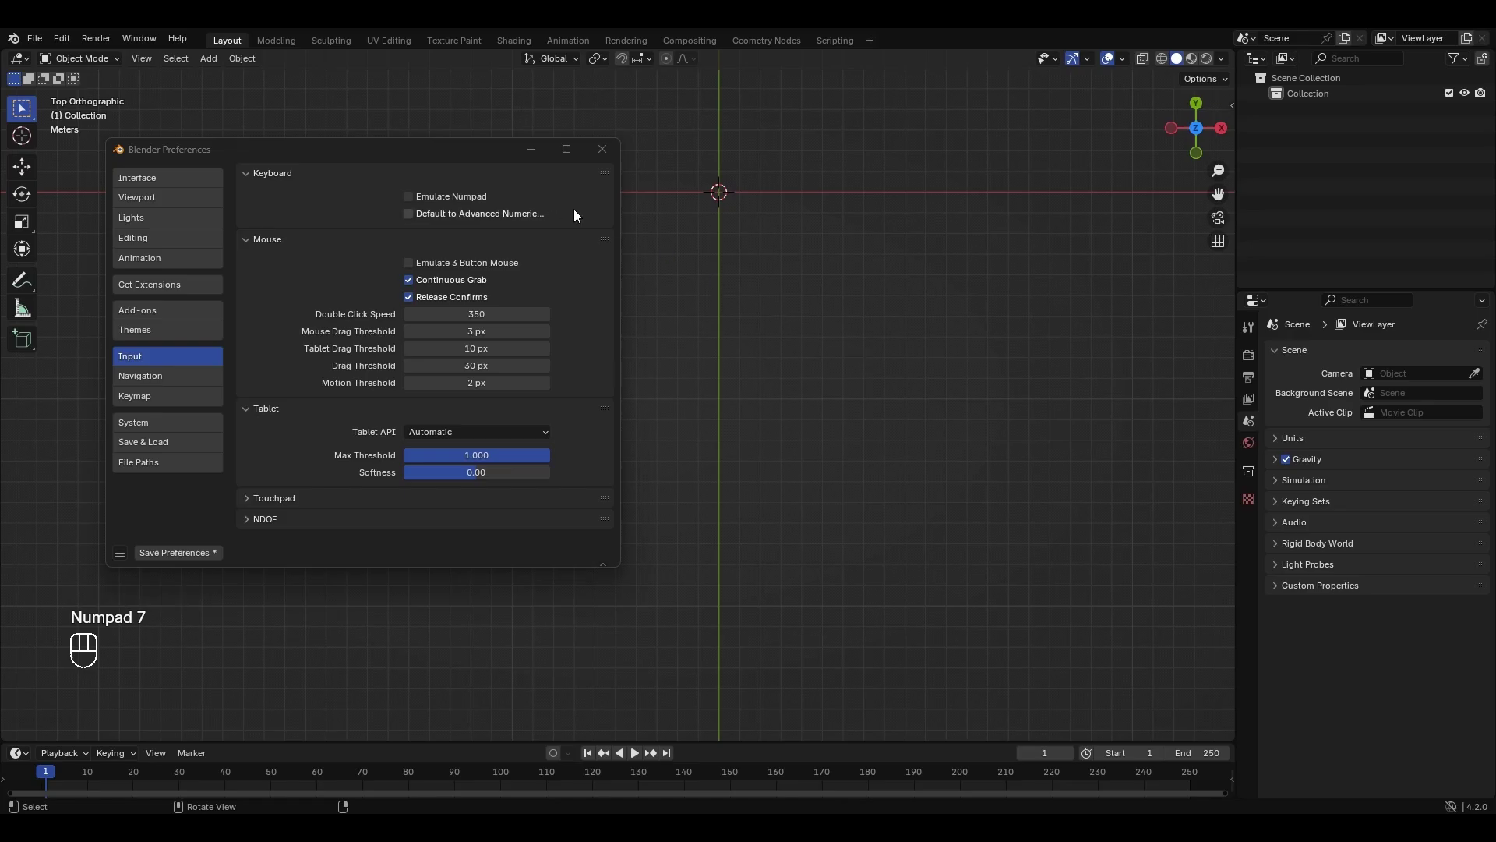
Switch to the bottom orthographic view, try the camera view, and return to the front orthographic view.
key(ctrl+KP_7)
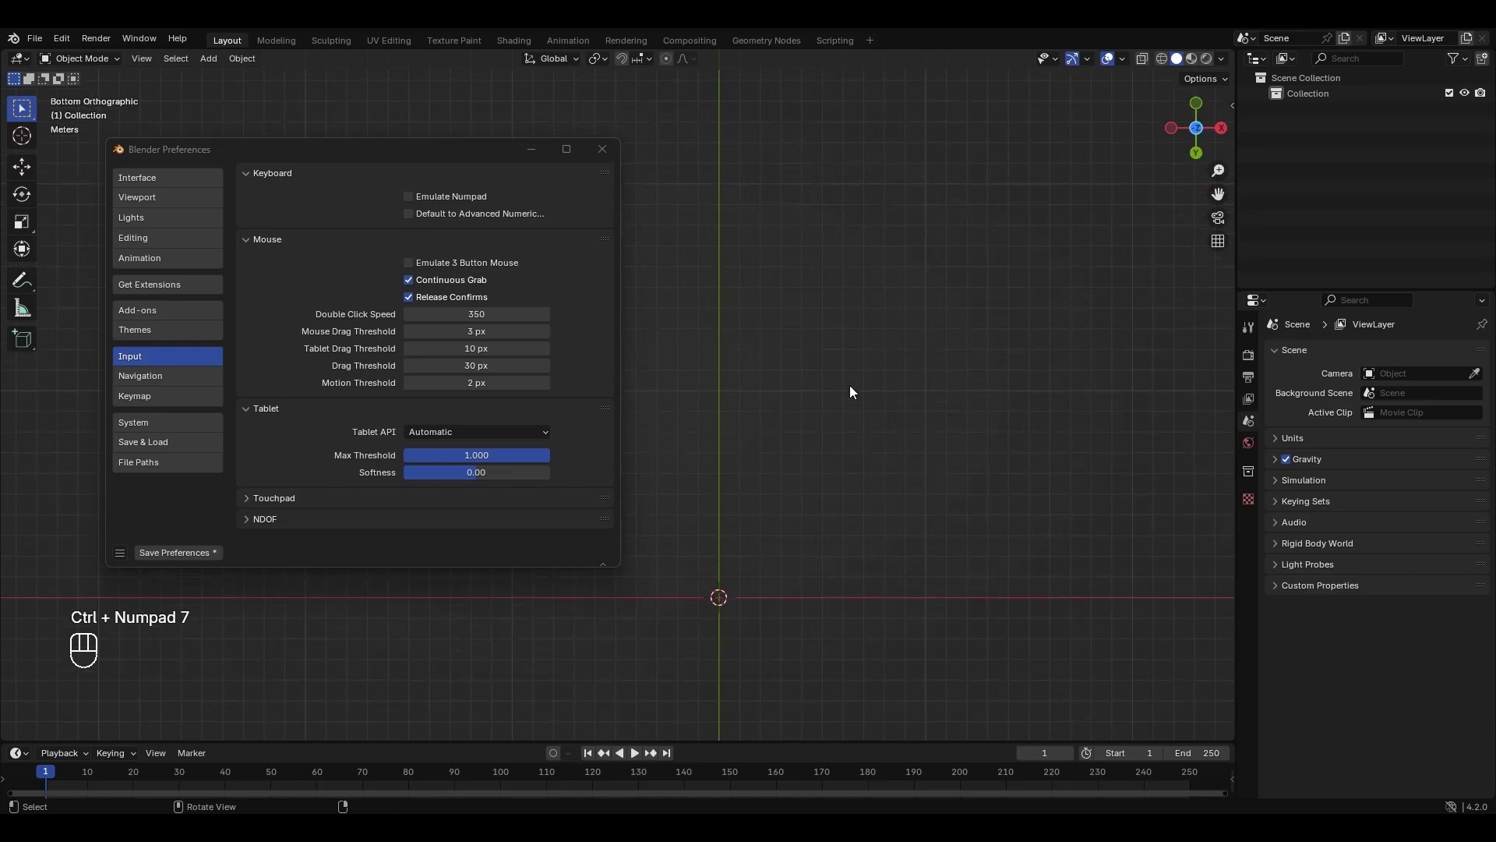
key(KP_0)
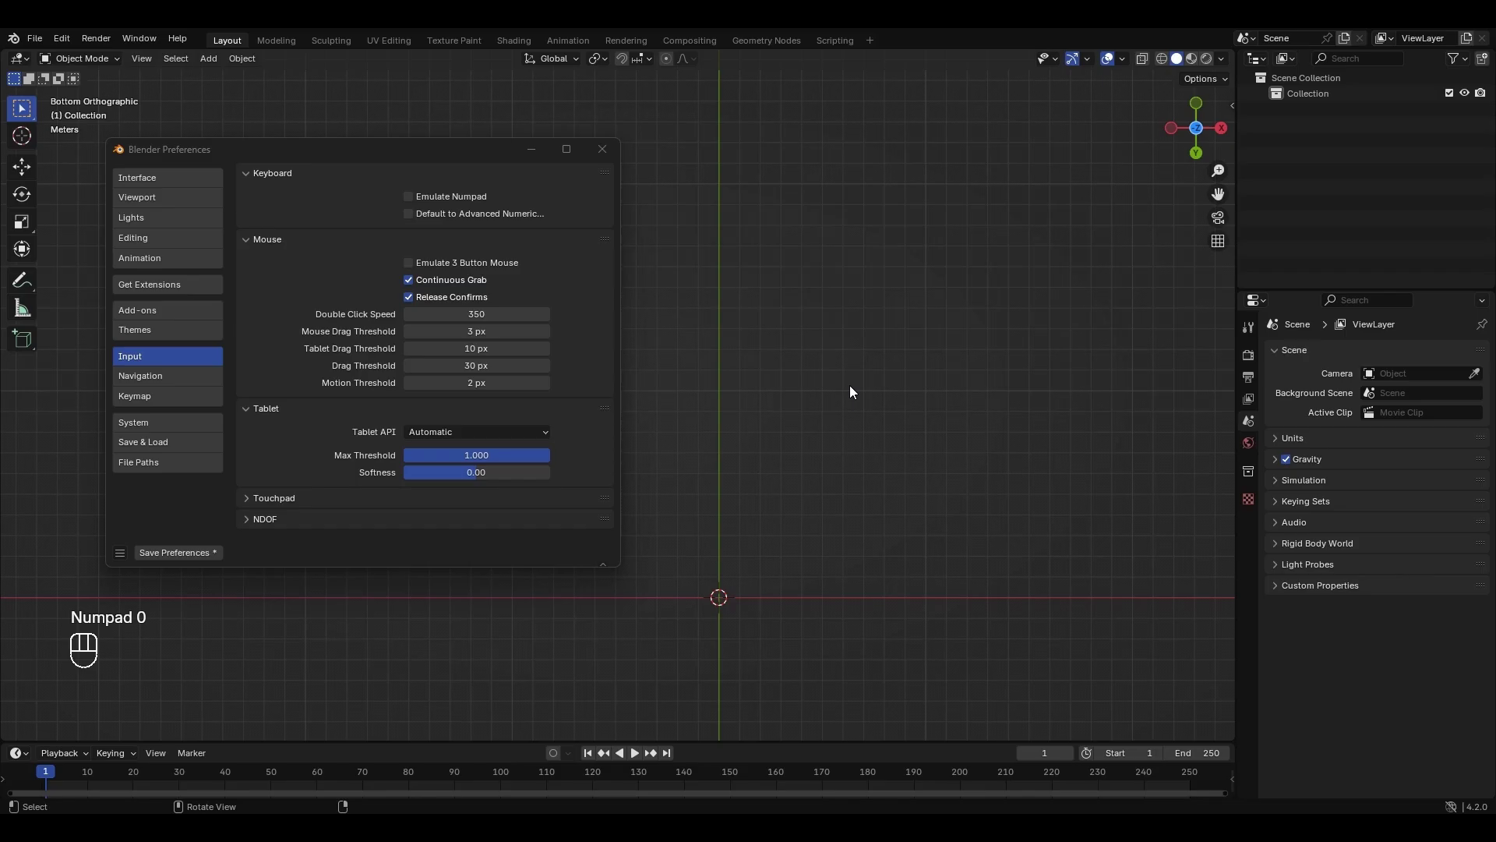
key(KP_1)
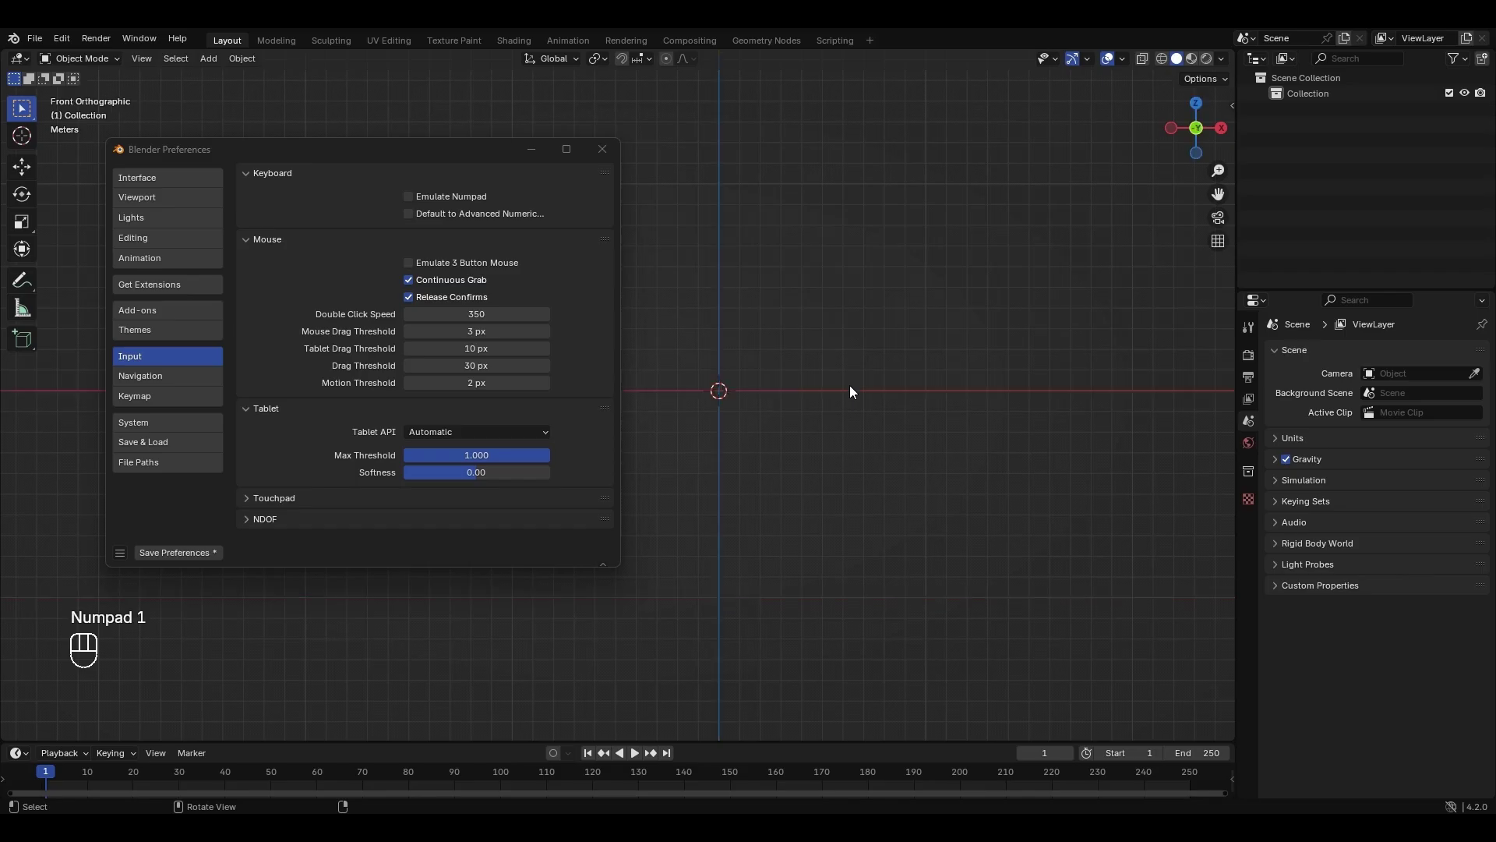
Enable Emulate Numpad and test the front, right, top and opposite views with the regular number keys.
drag(385, 152, 1105, 157)
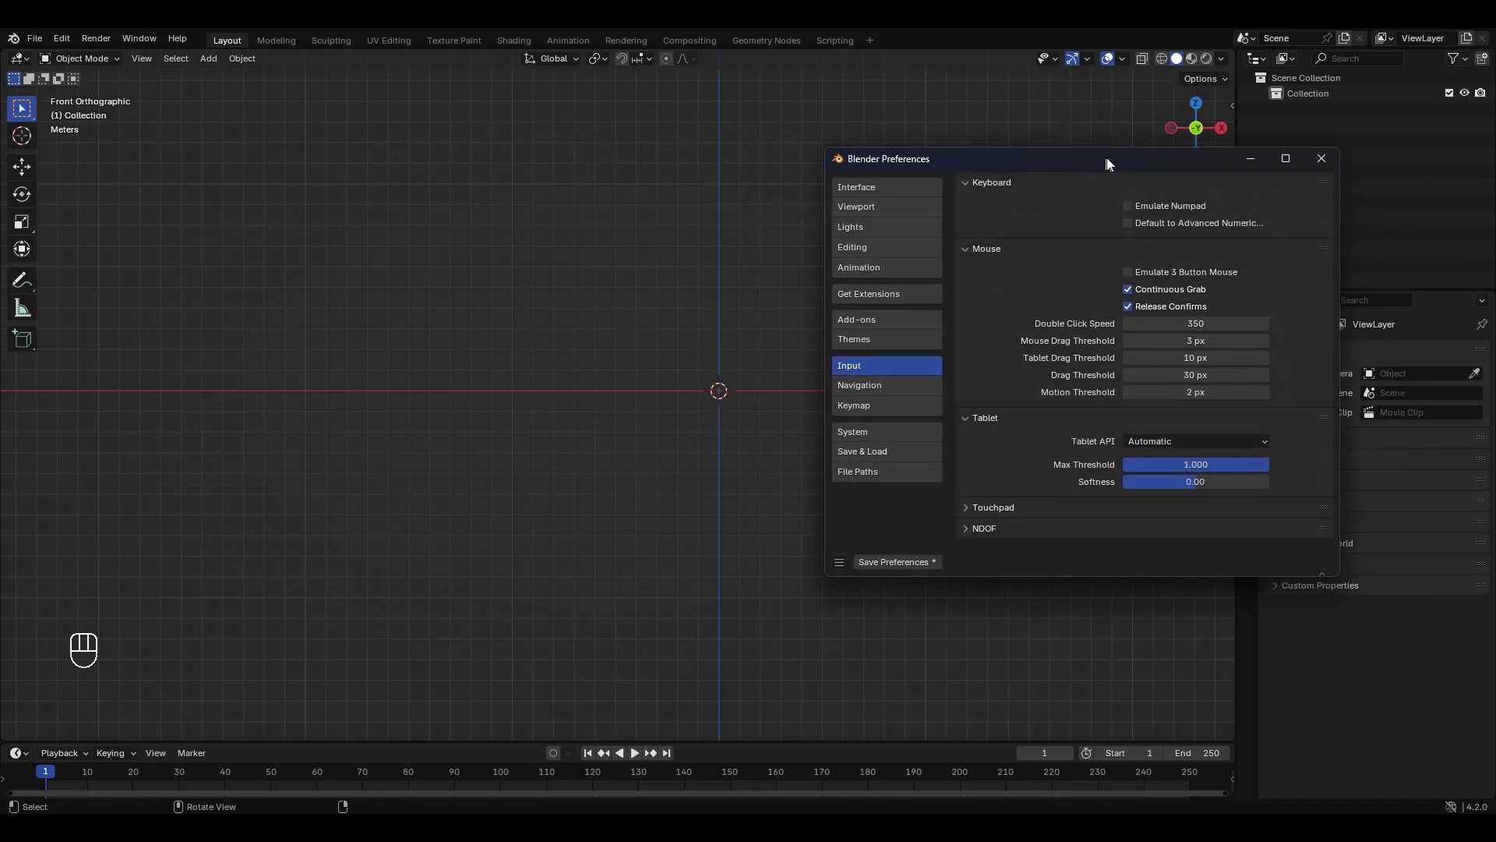
click(1126, 206)
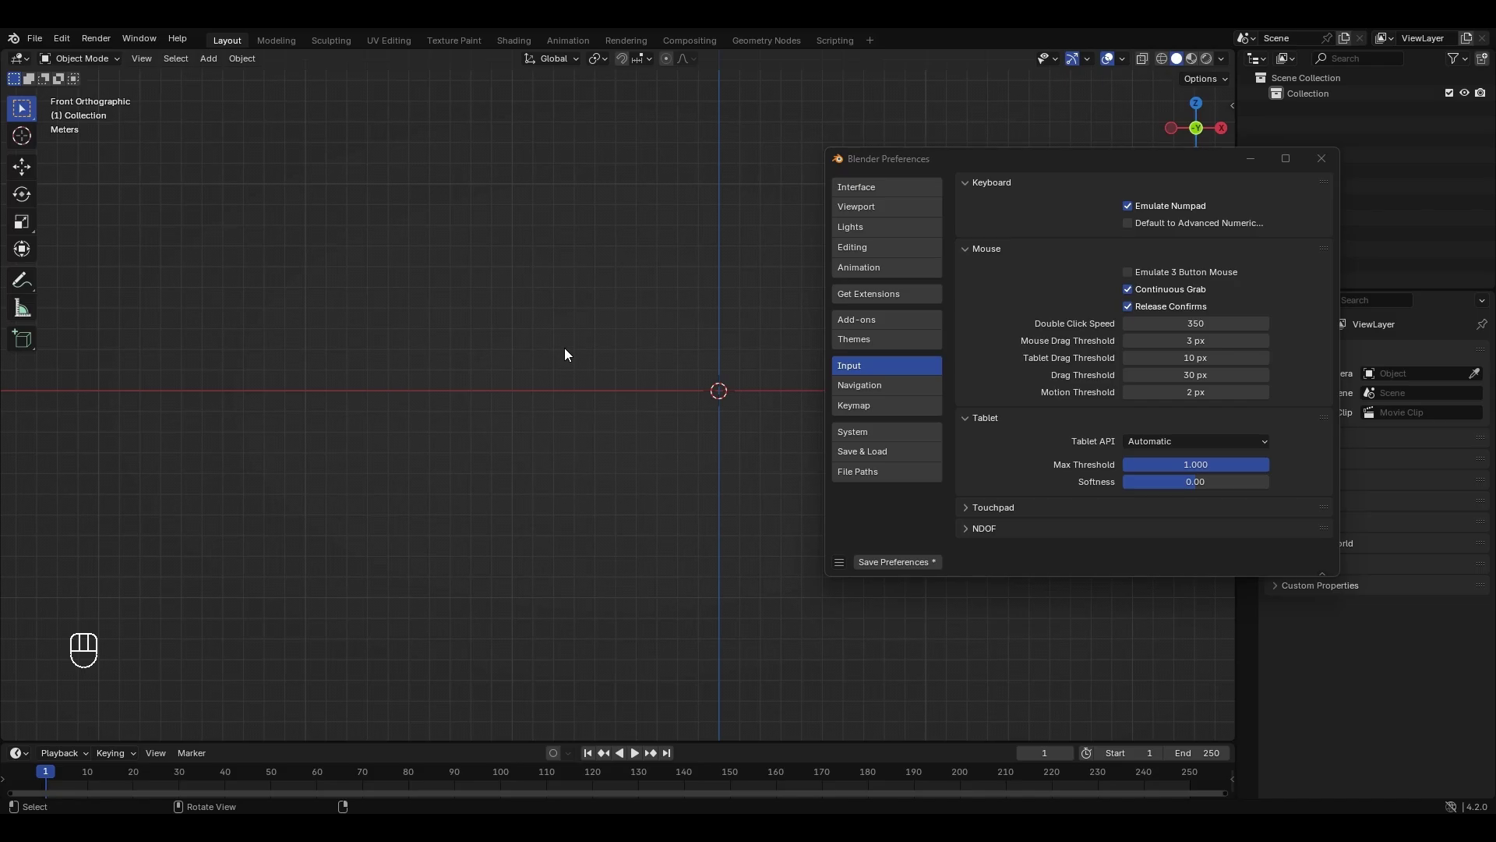
key(1)
key(3)
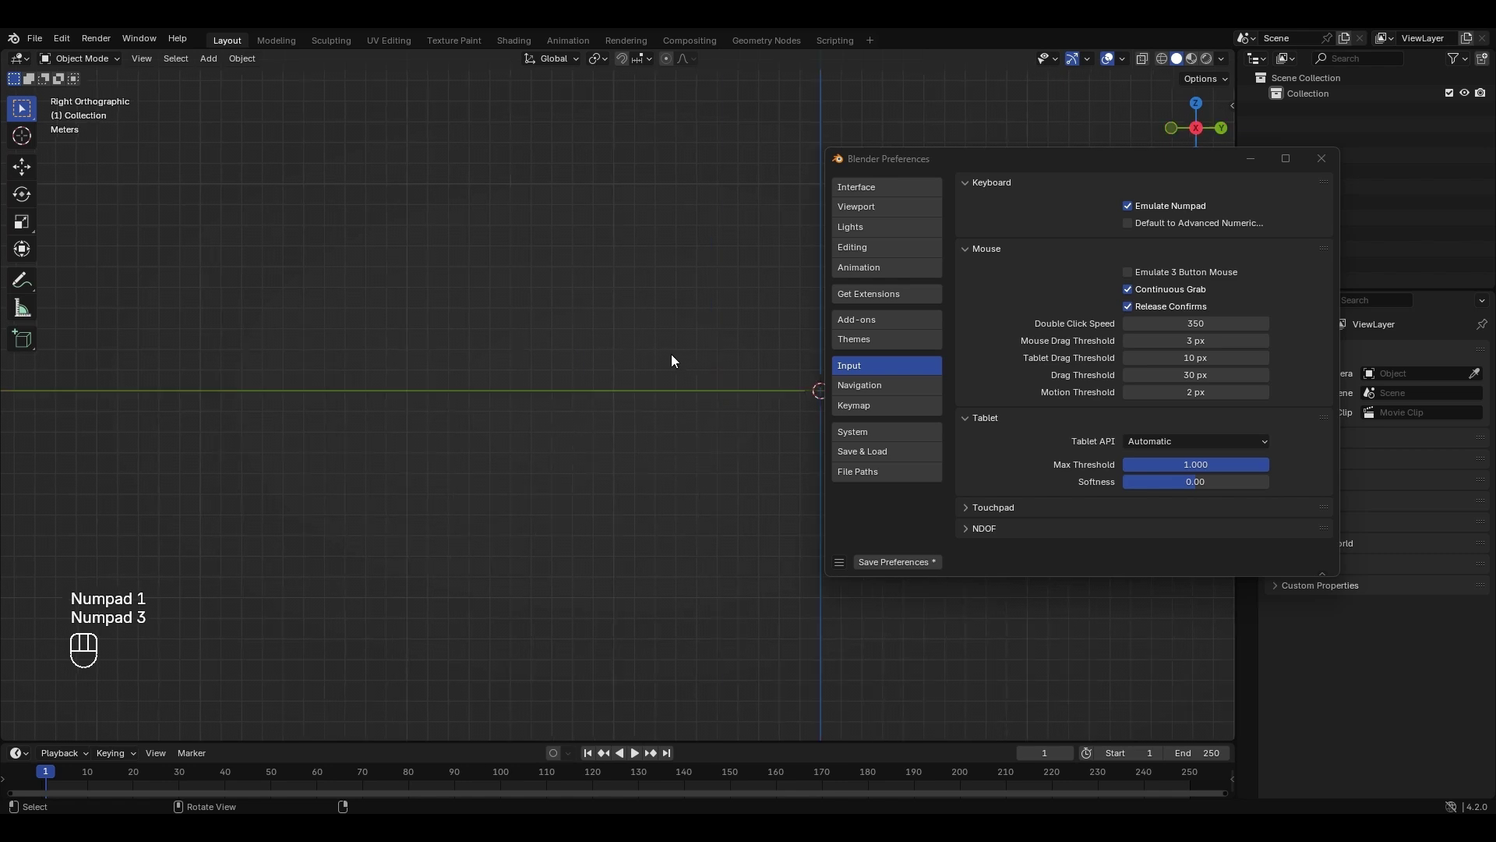
key(7)
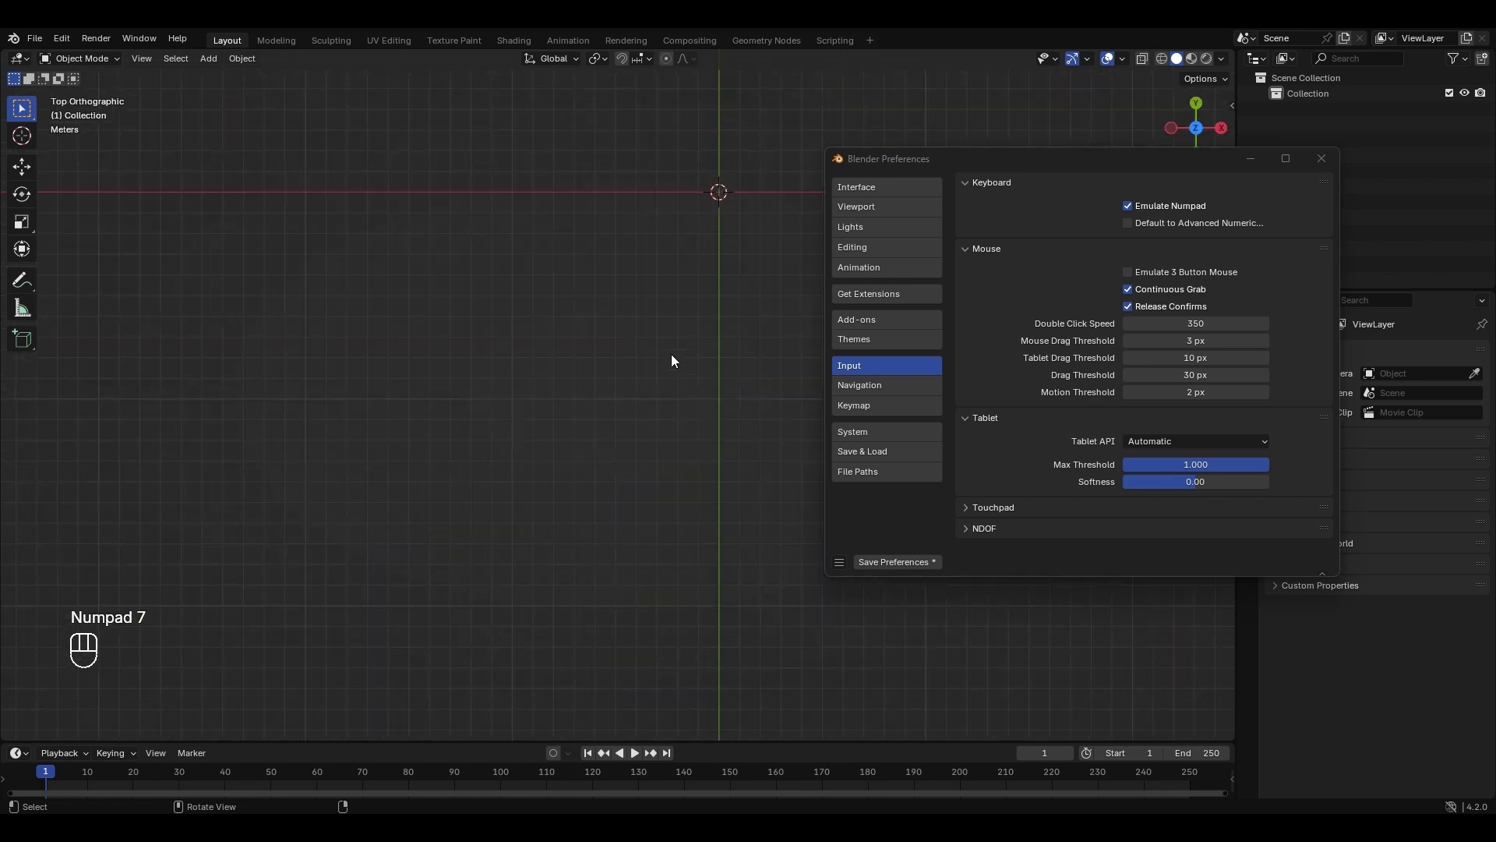
key(9)
key(1)
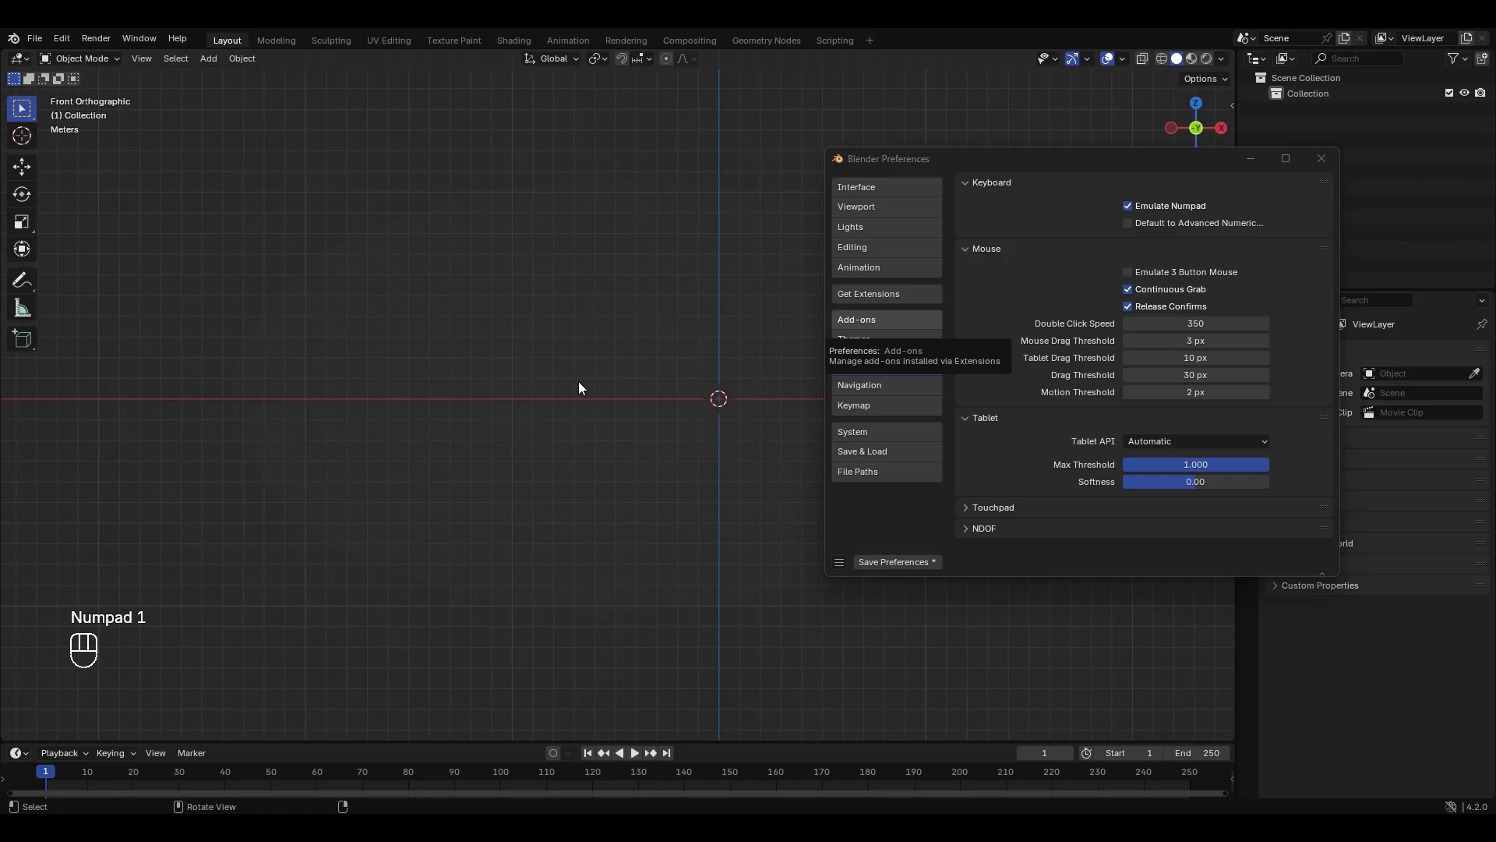
Disable Emulate Numpad and collapse the Tablet section of the Input preferences.
drag(1032, 168, 383, 188)
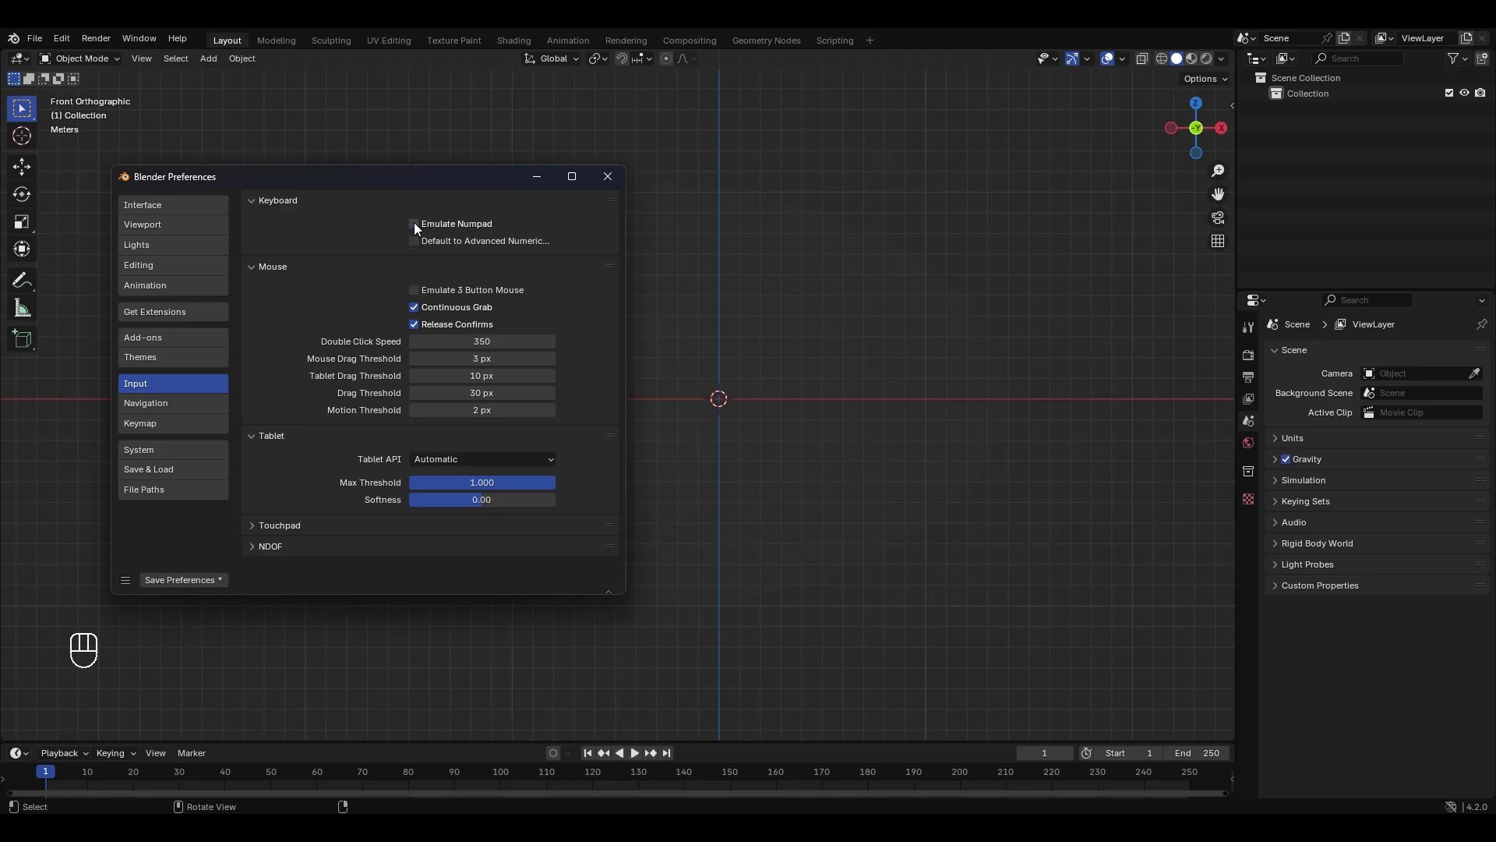
drag(409, 179, 448, 177)
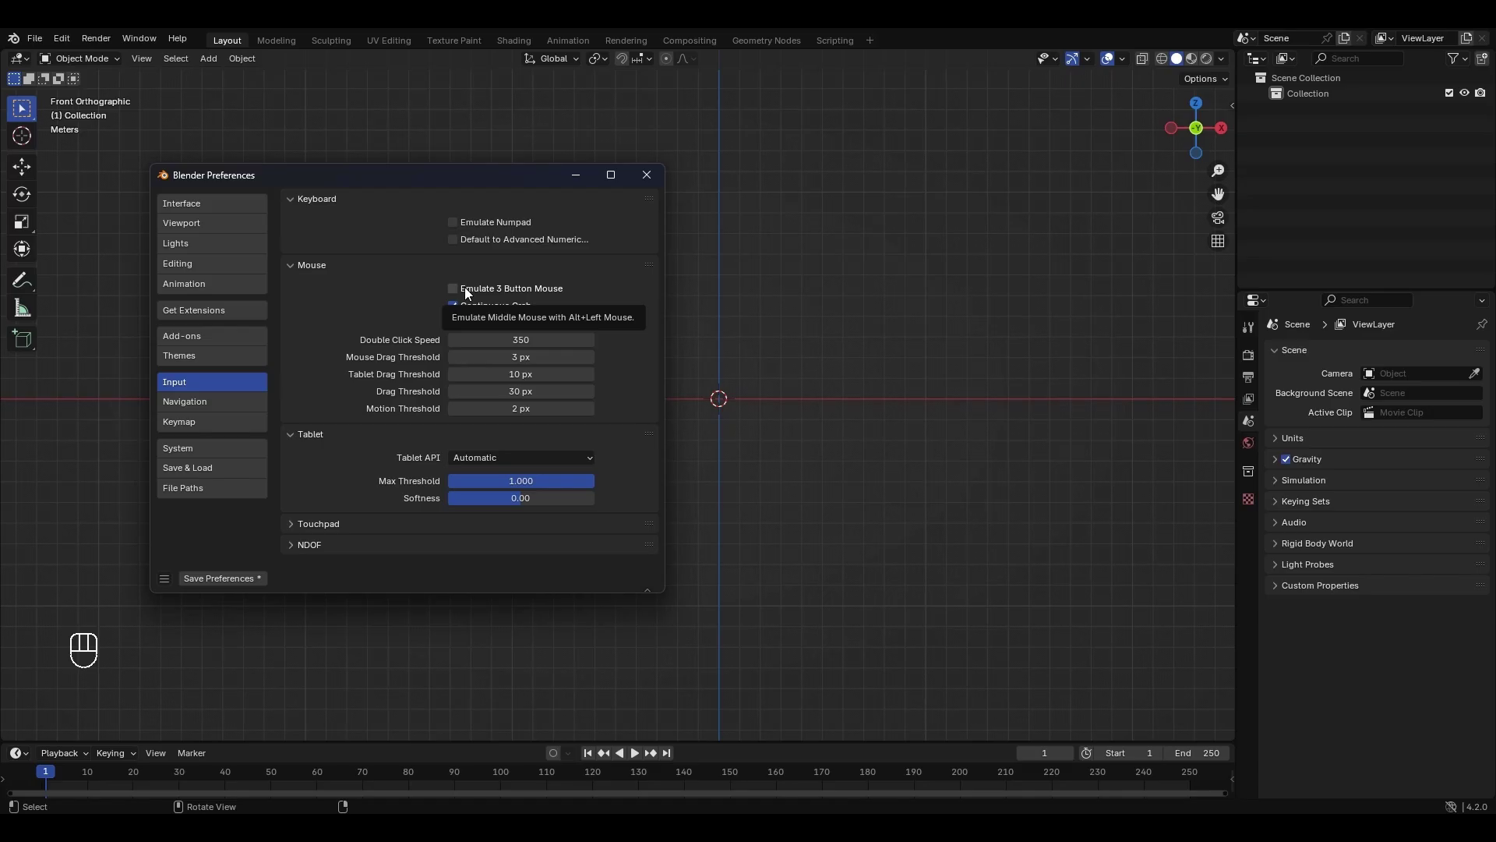
click(345, 522)
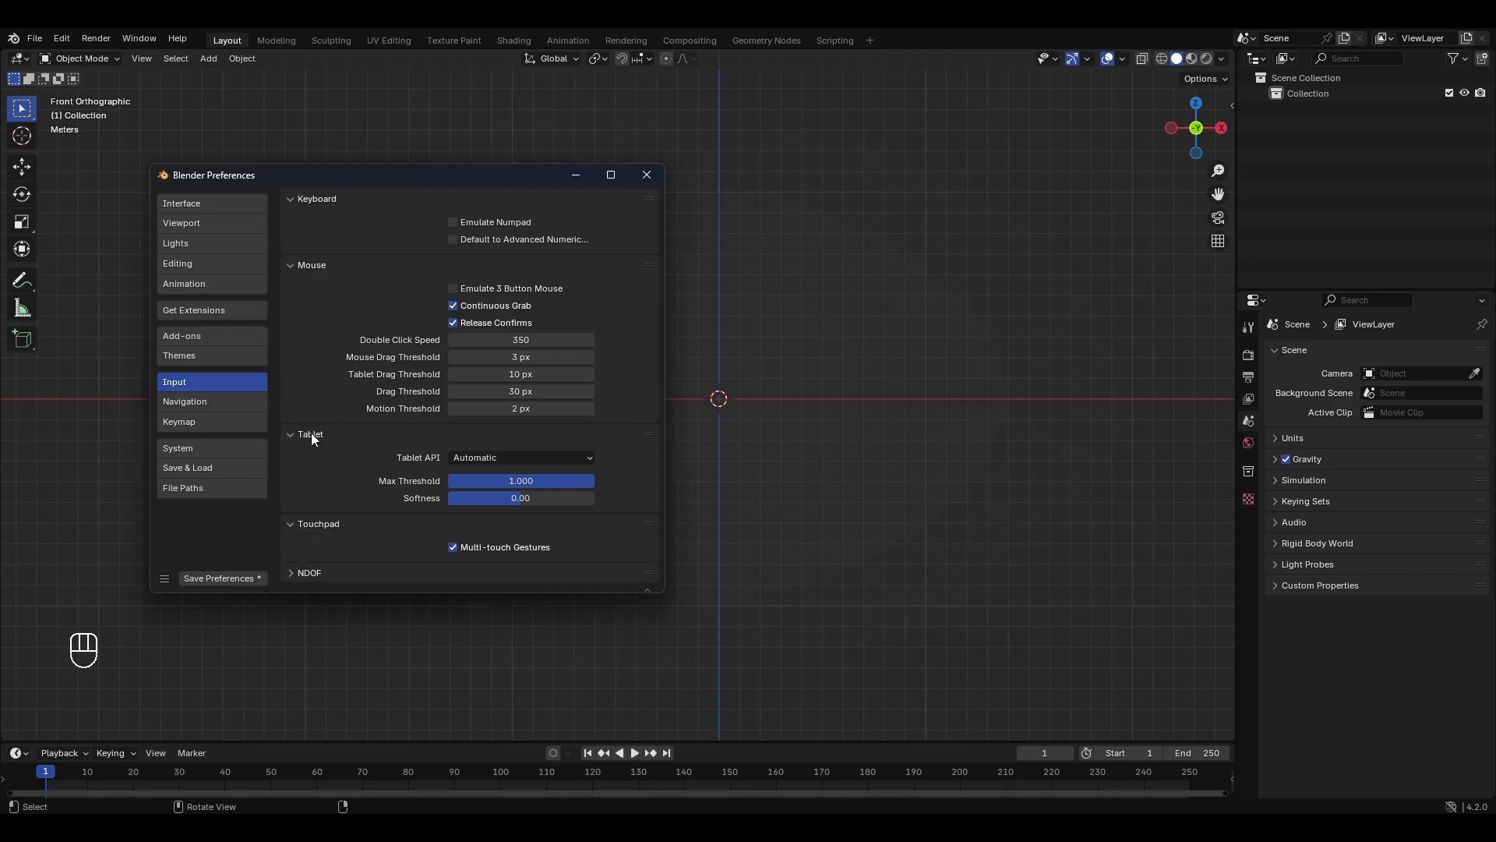
click(299, 522)
click(301, 434)
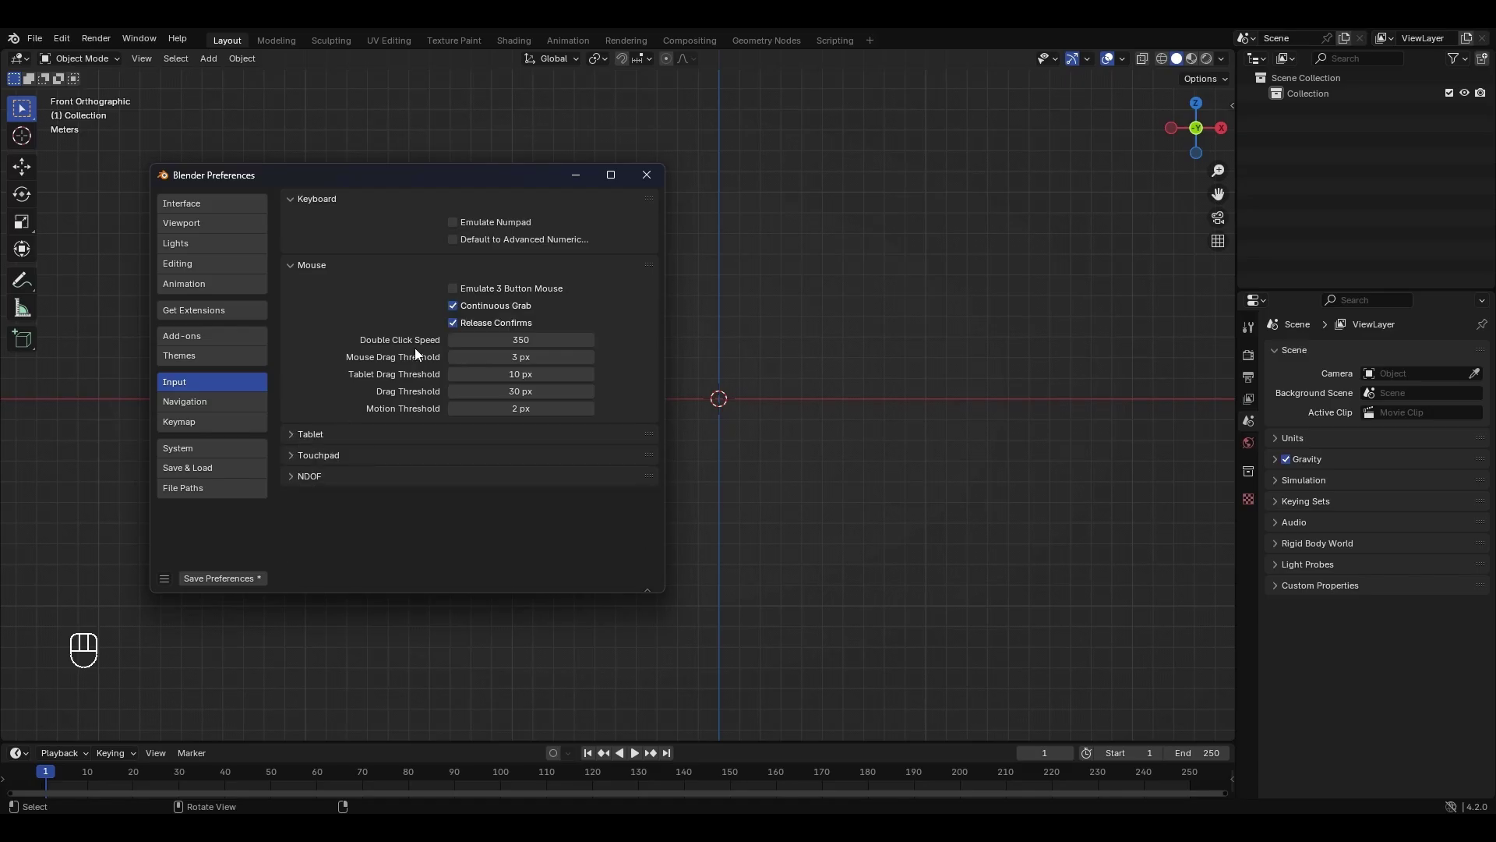
Enable Emulate 3 Button Mouse and close the preferences.
click(453, 289)
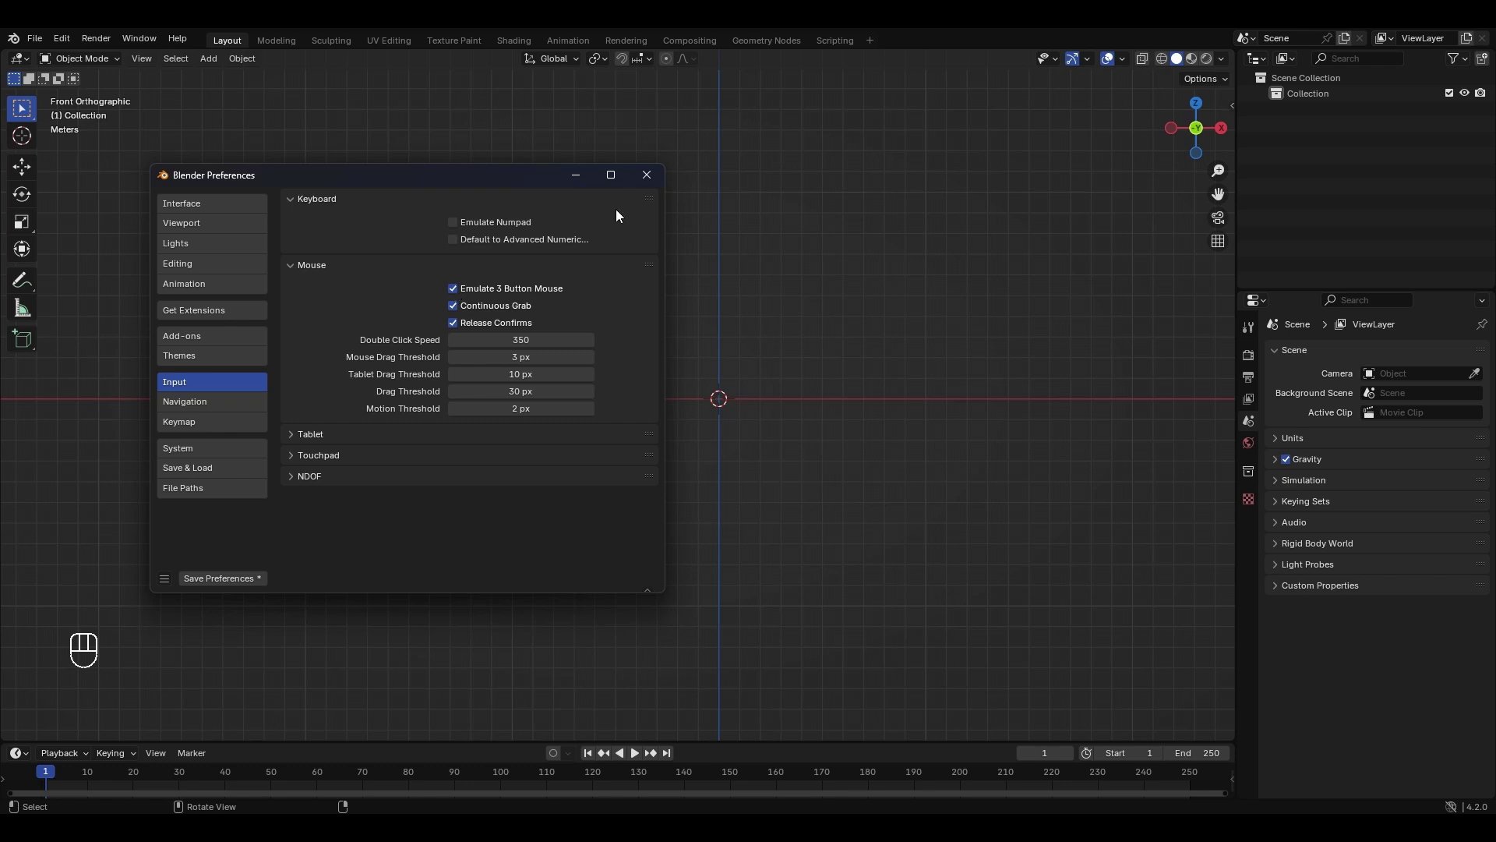
click(647, 179)
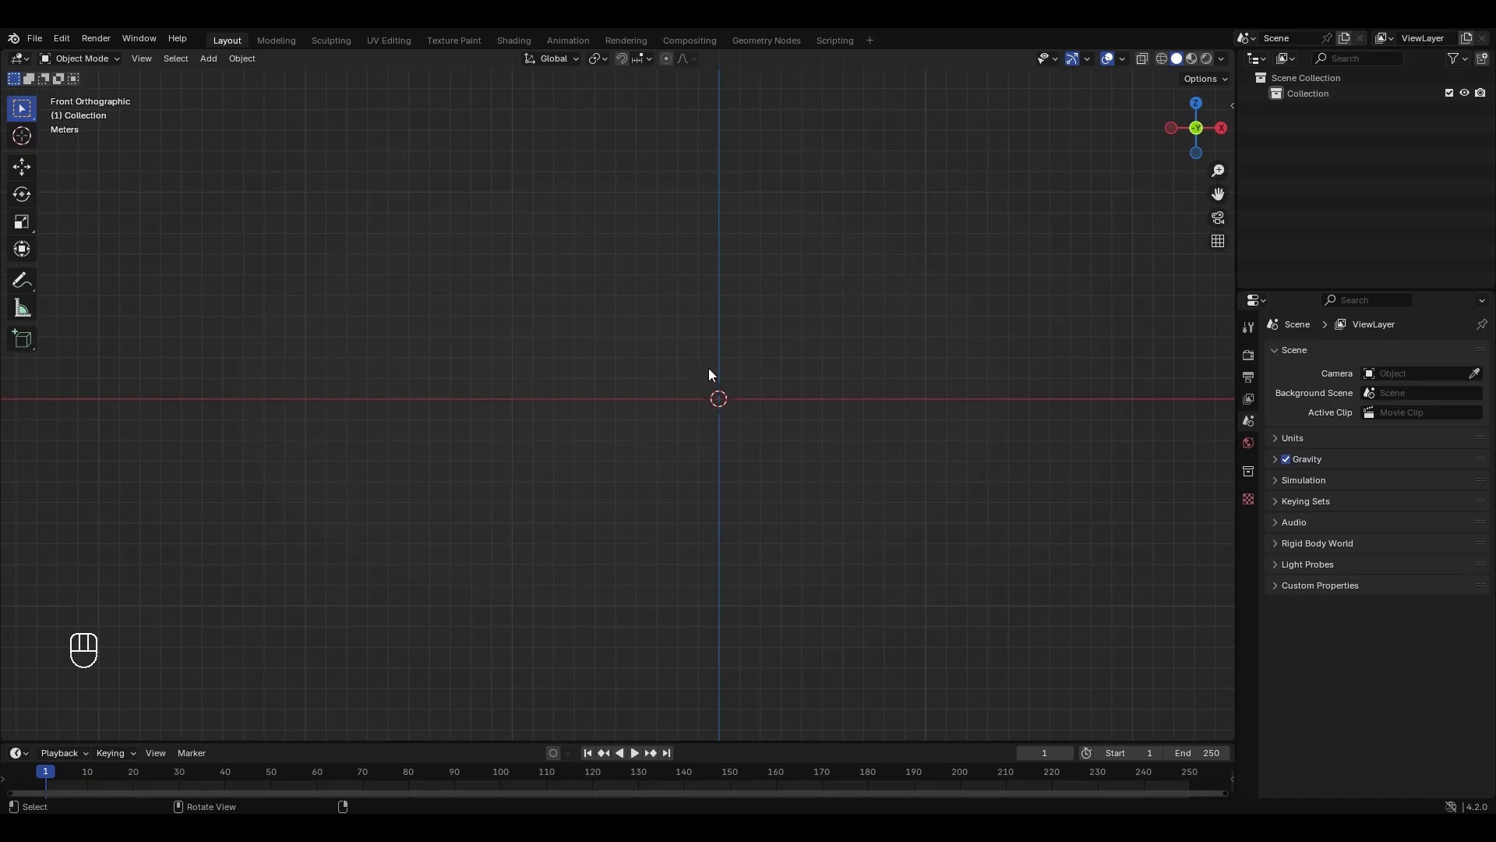
Orbit the viewport around the origin using the three-button mouse emulation, and compare it with real middle-mouse orbiting and panning.
alt+drag(710, 343, 772, 394)
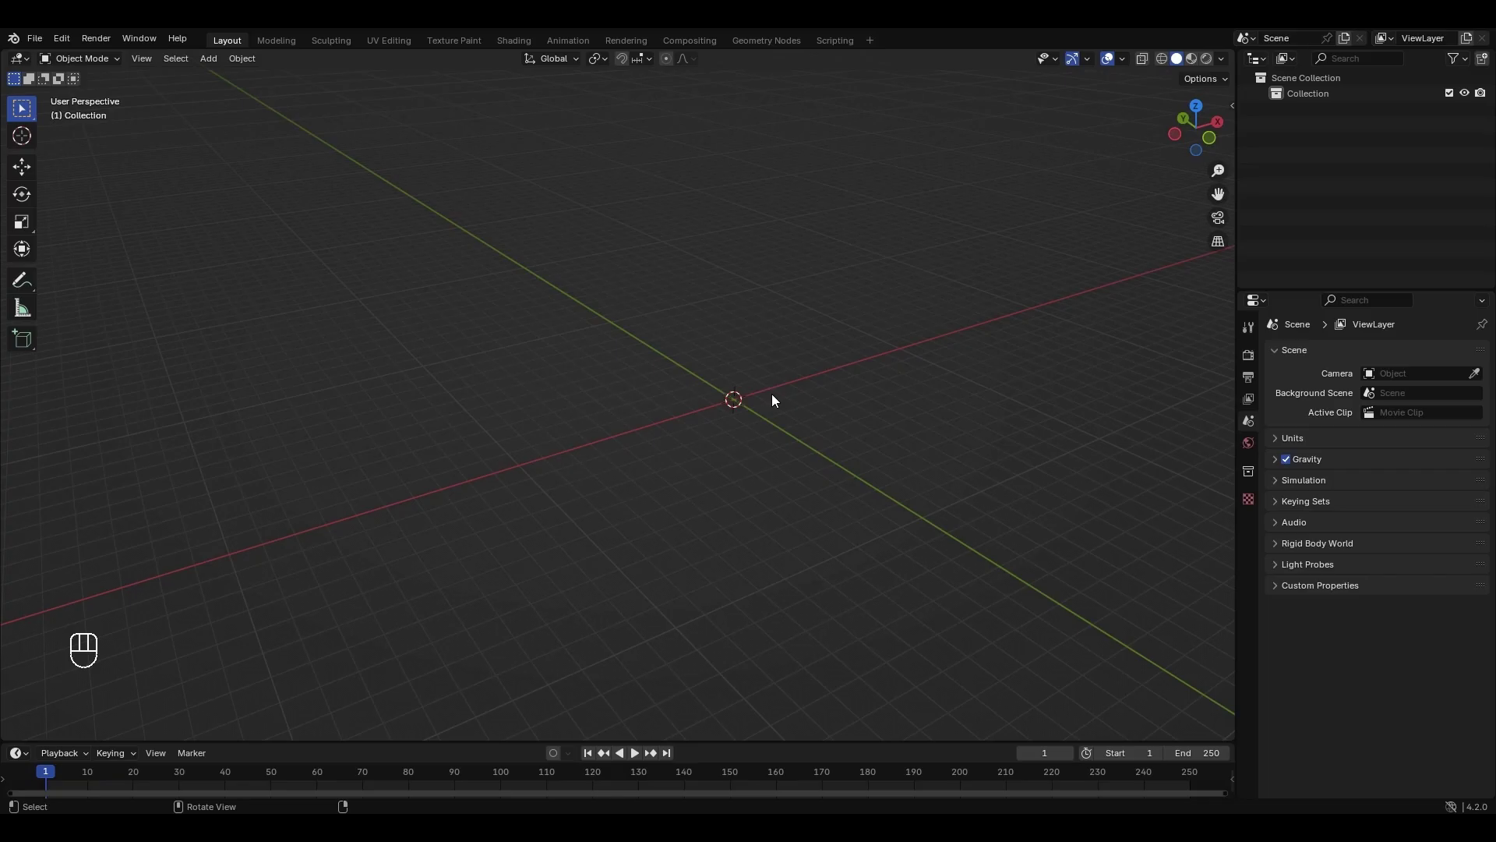
key(alt)
alt+drag(737, 382, 781, 410)
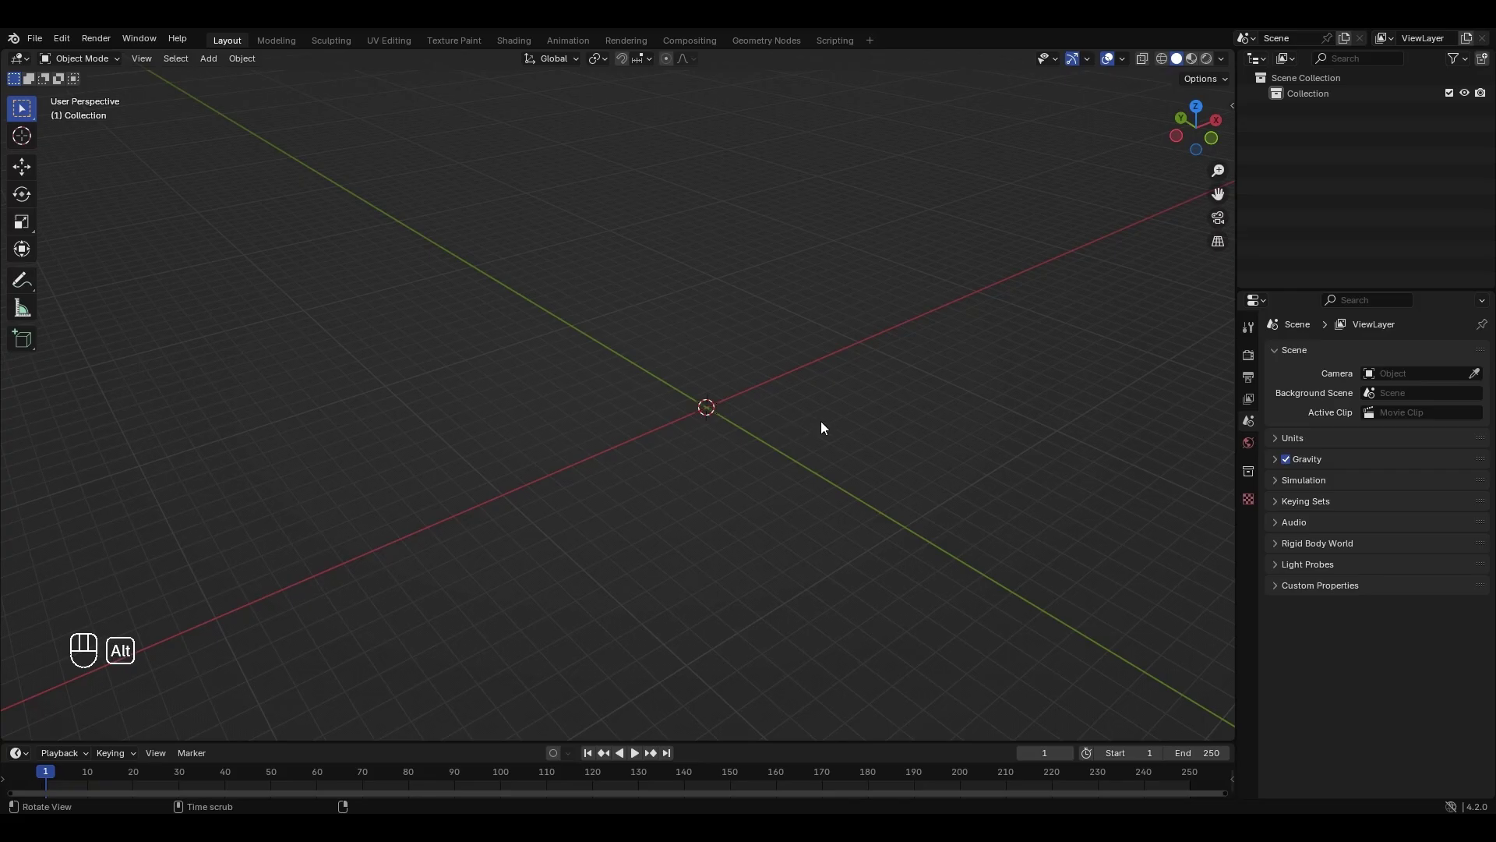
middle_drag(821, 424, 928, 448)
alt+shift+middle_drag(983, 396, 849, 430)
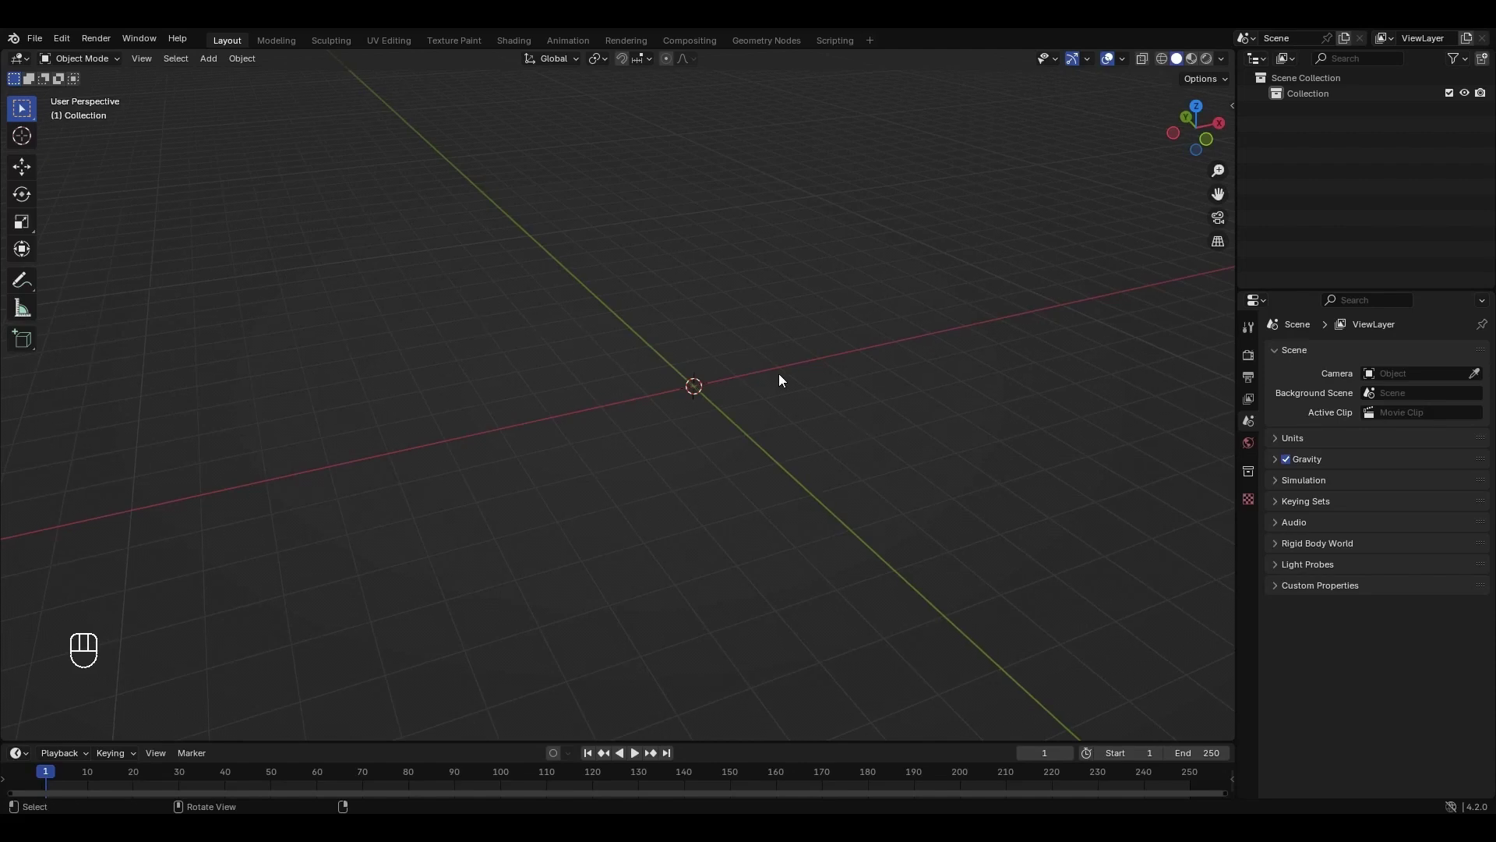
Add a cube mesh at the scene origin and deselect it.
key(shift+a)
click(245, 62)
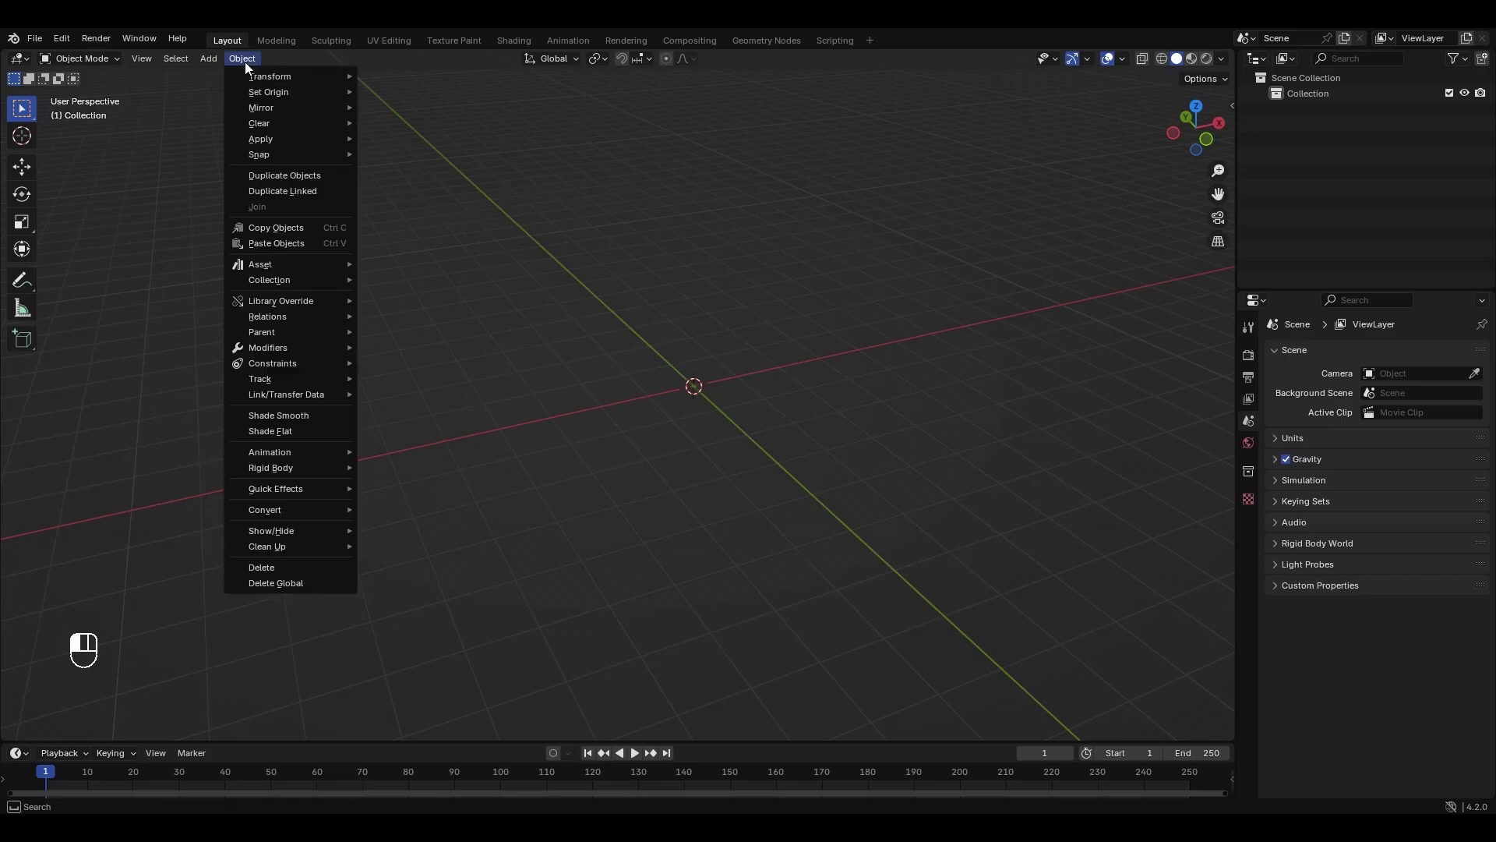
mouse_move(208, 56)
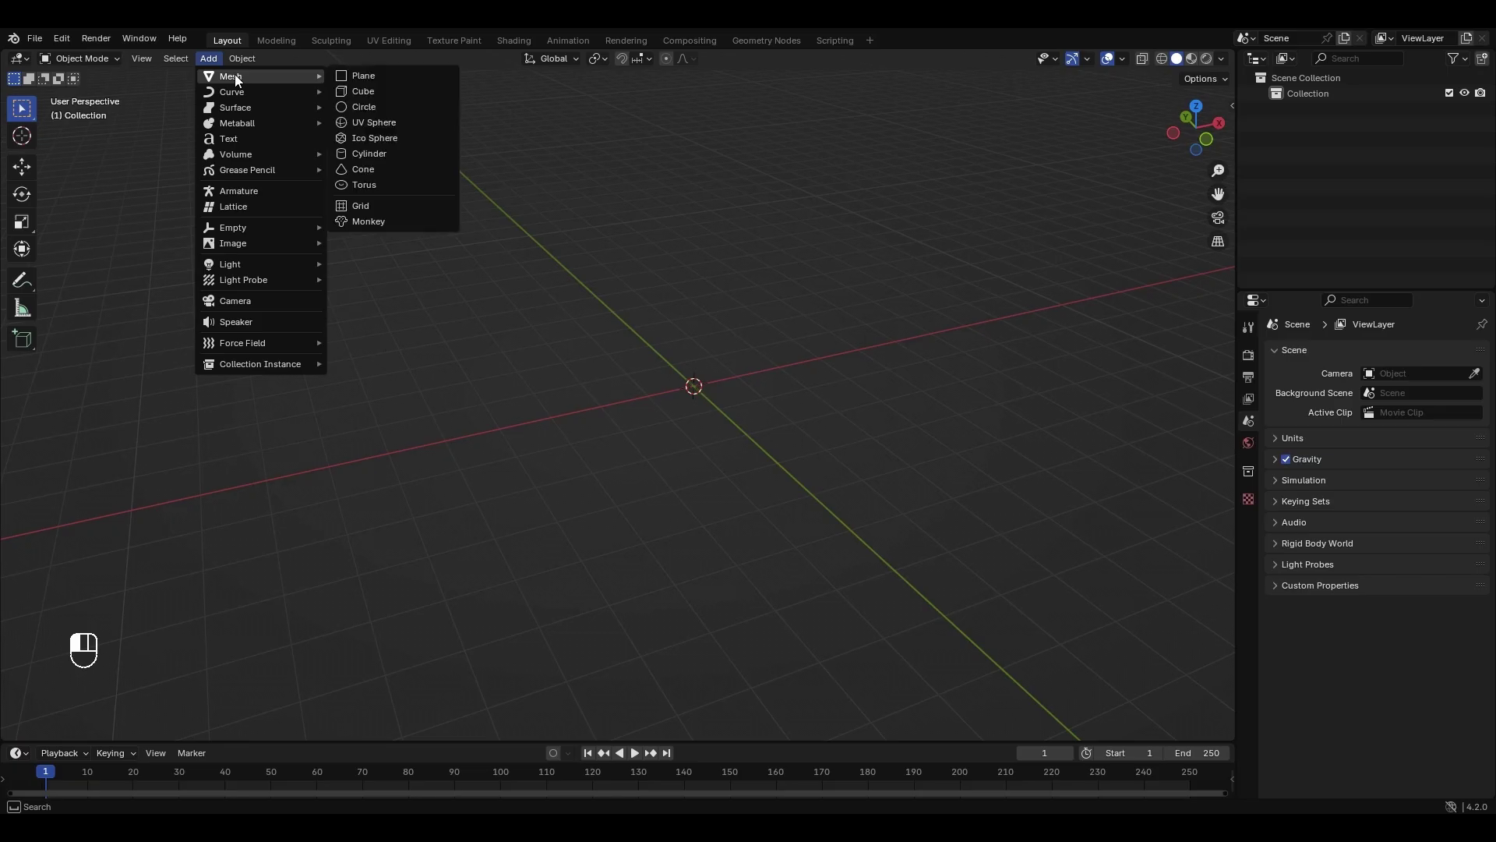
click(394, 90)
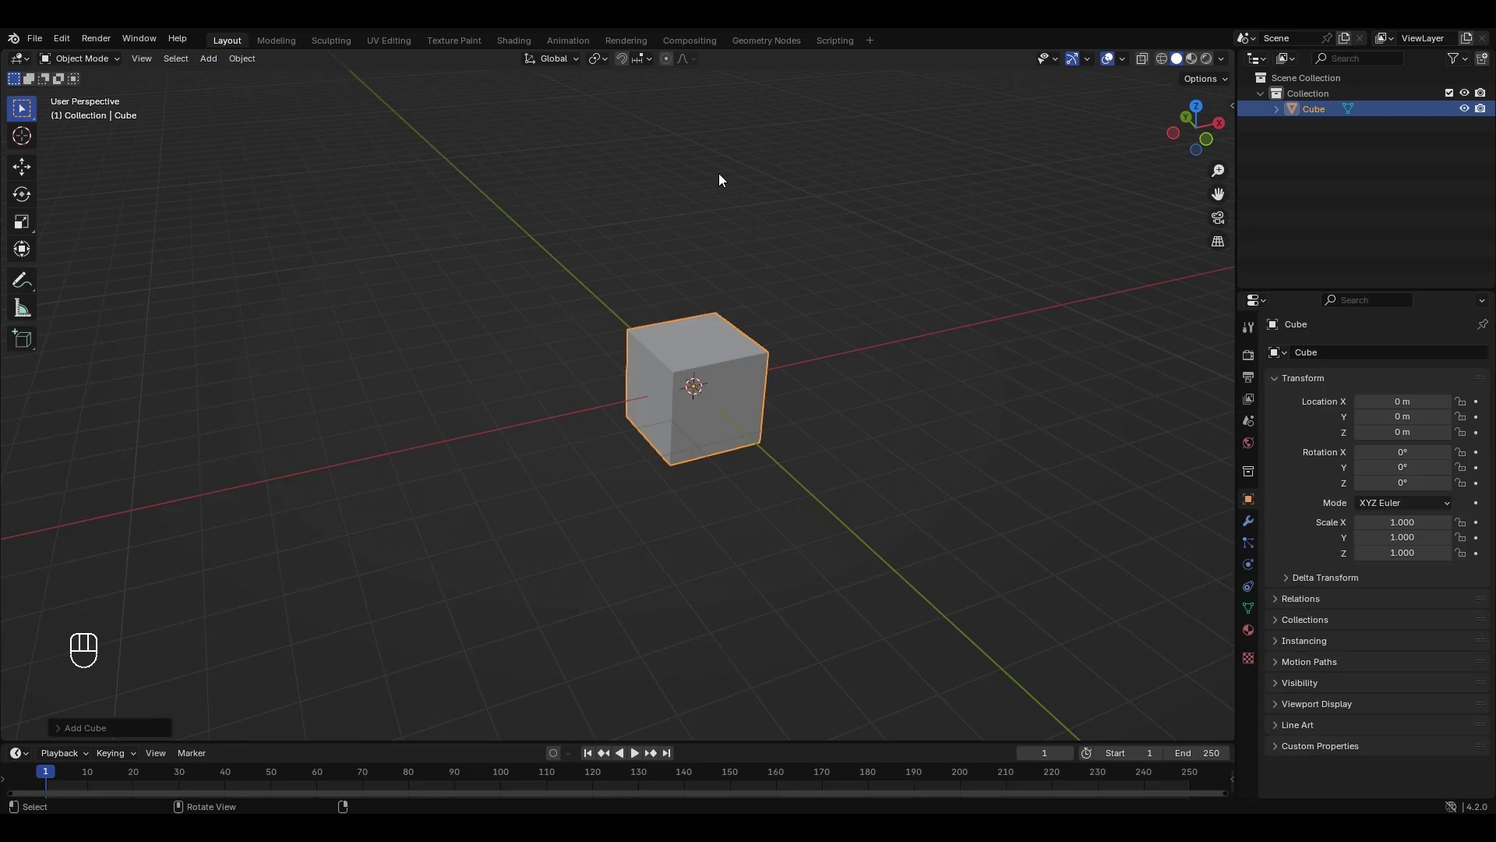
click(871, 403)
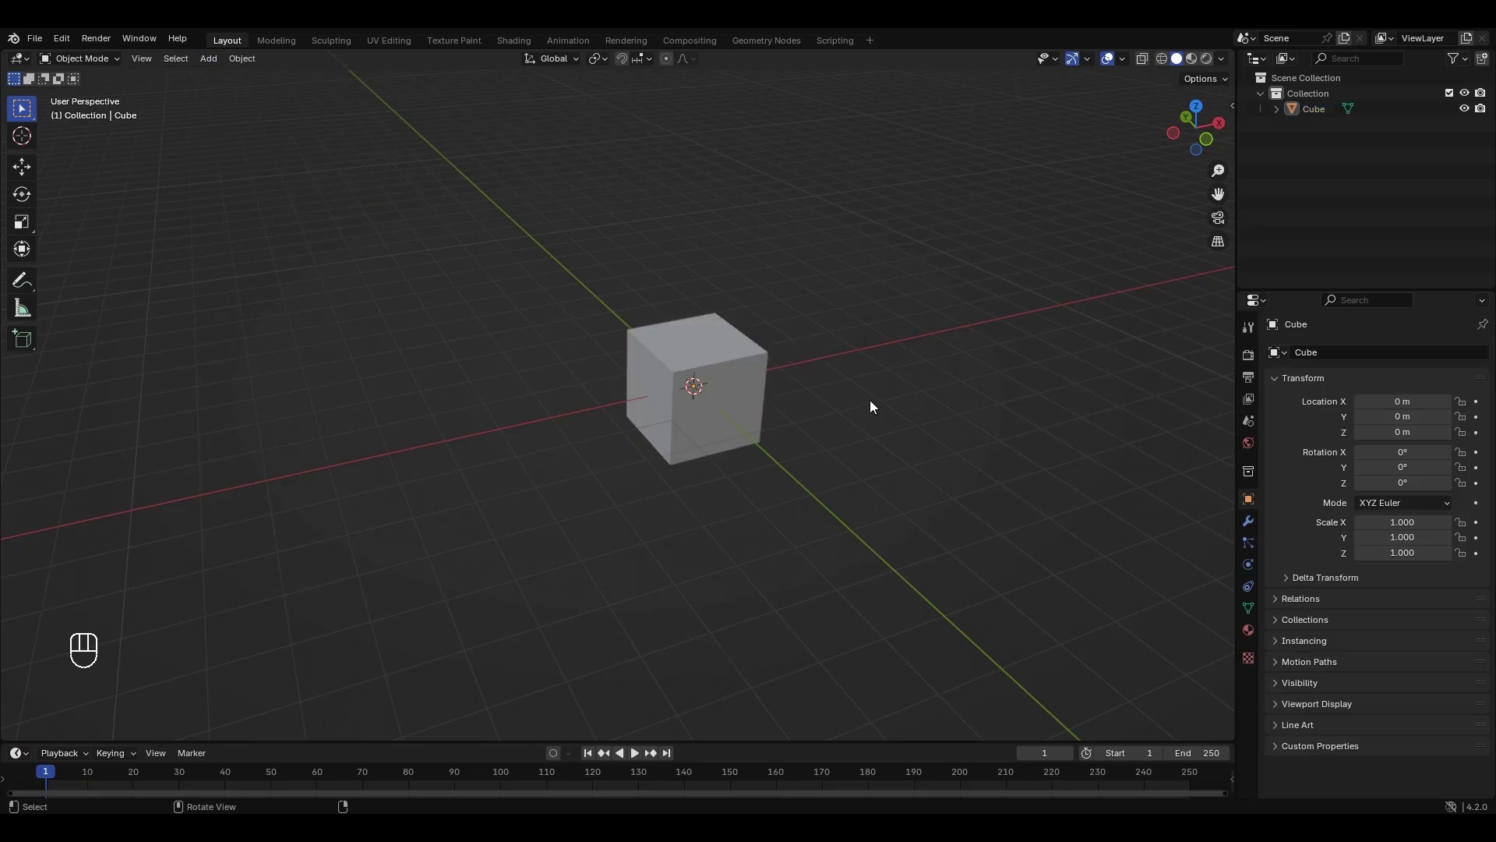
Add a second cube mesh at the same spot as the first one.
click(210, 60)
mouse_move(265, 76)
click(359, 90)
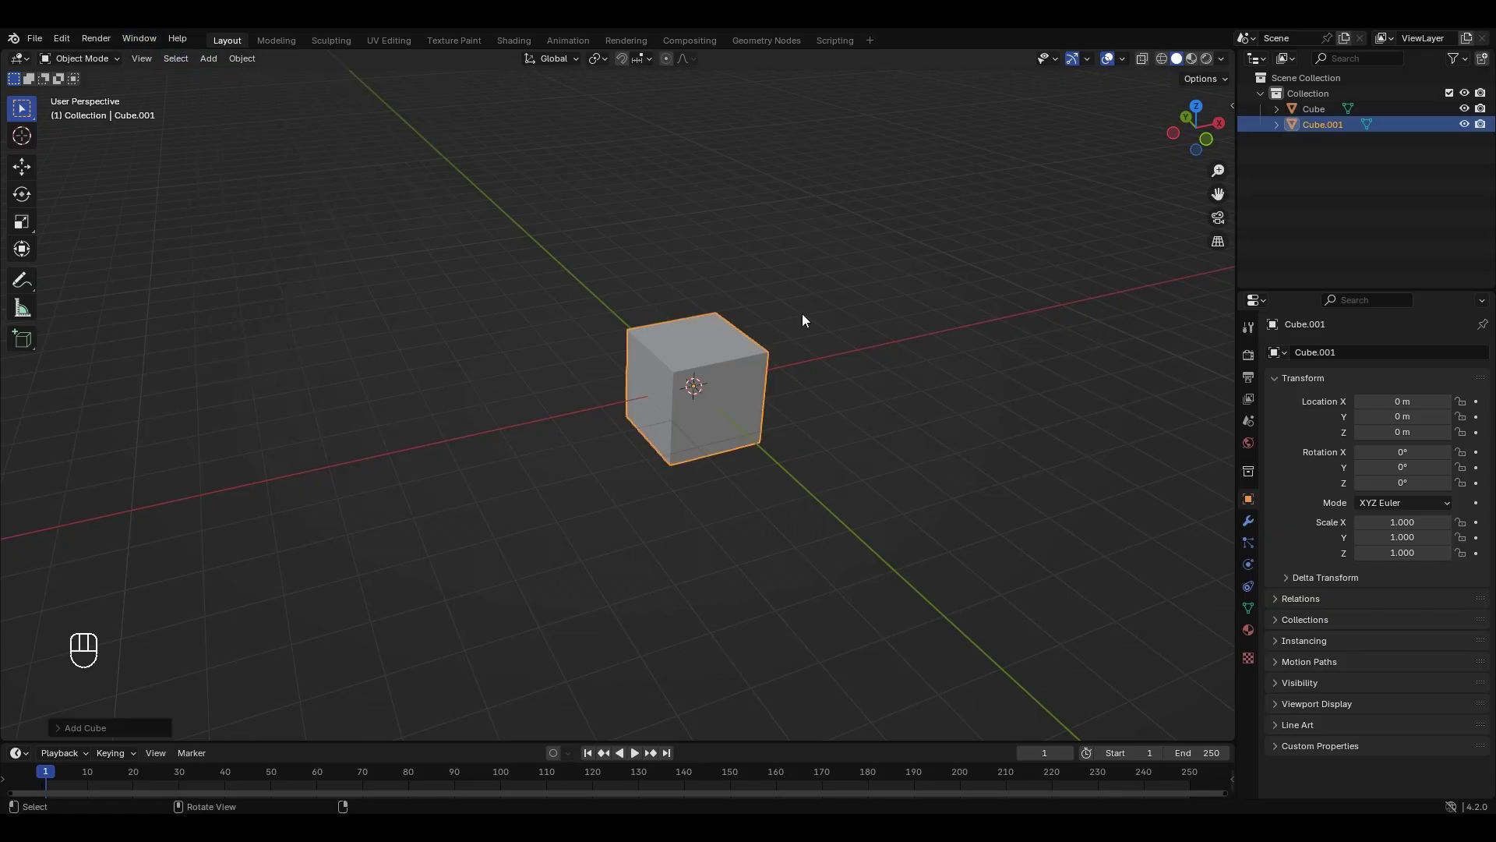
Move the second cube away from the first with the Move tool, to about X 5.71 m and Z 3.84 m.
click(802, 313)
click(671, 391)
key(g)
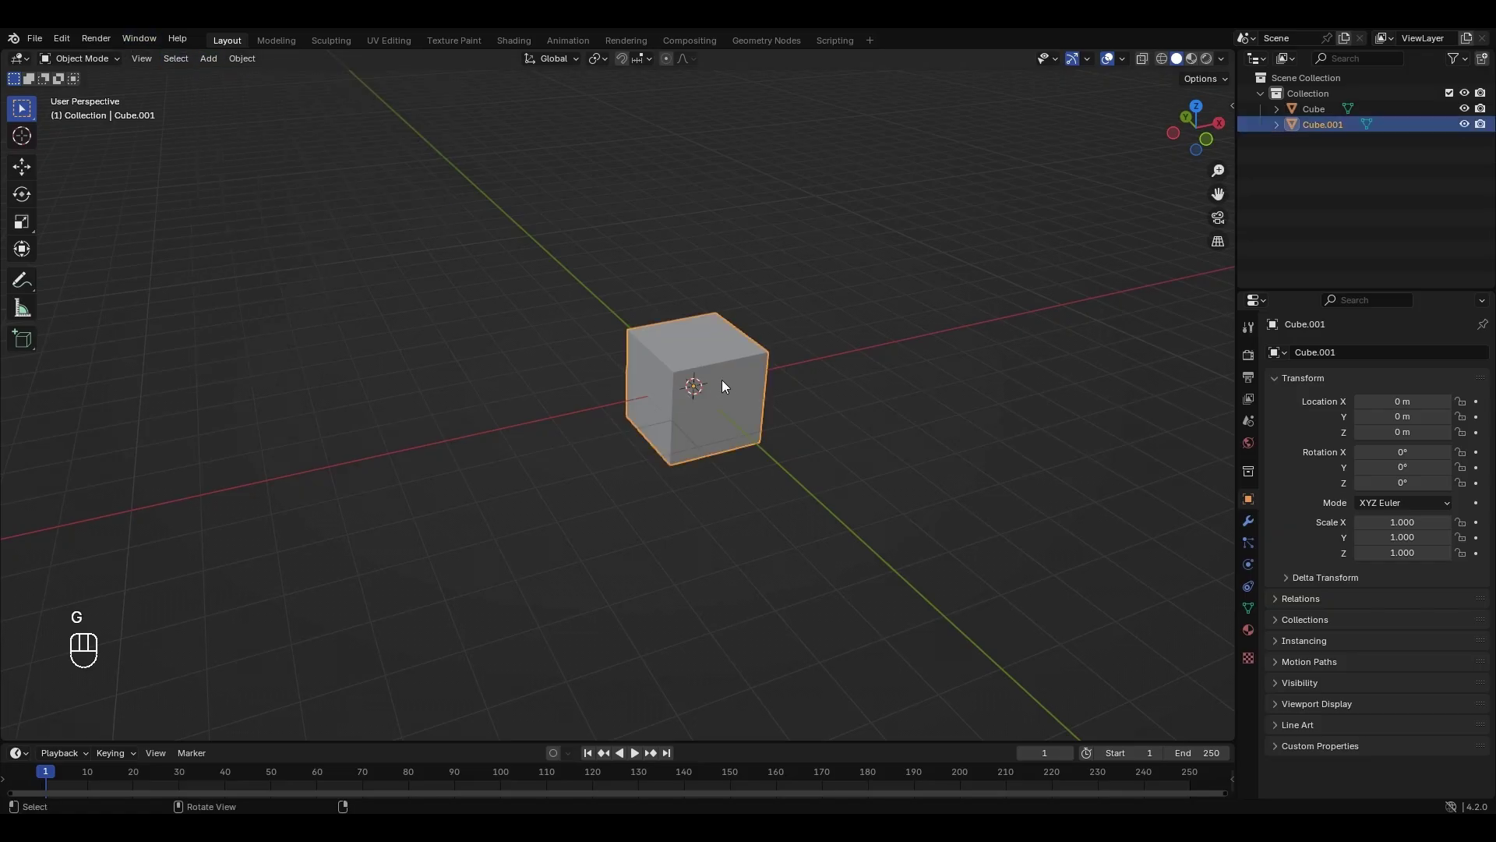
click(26, 178)
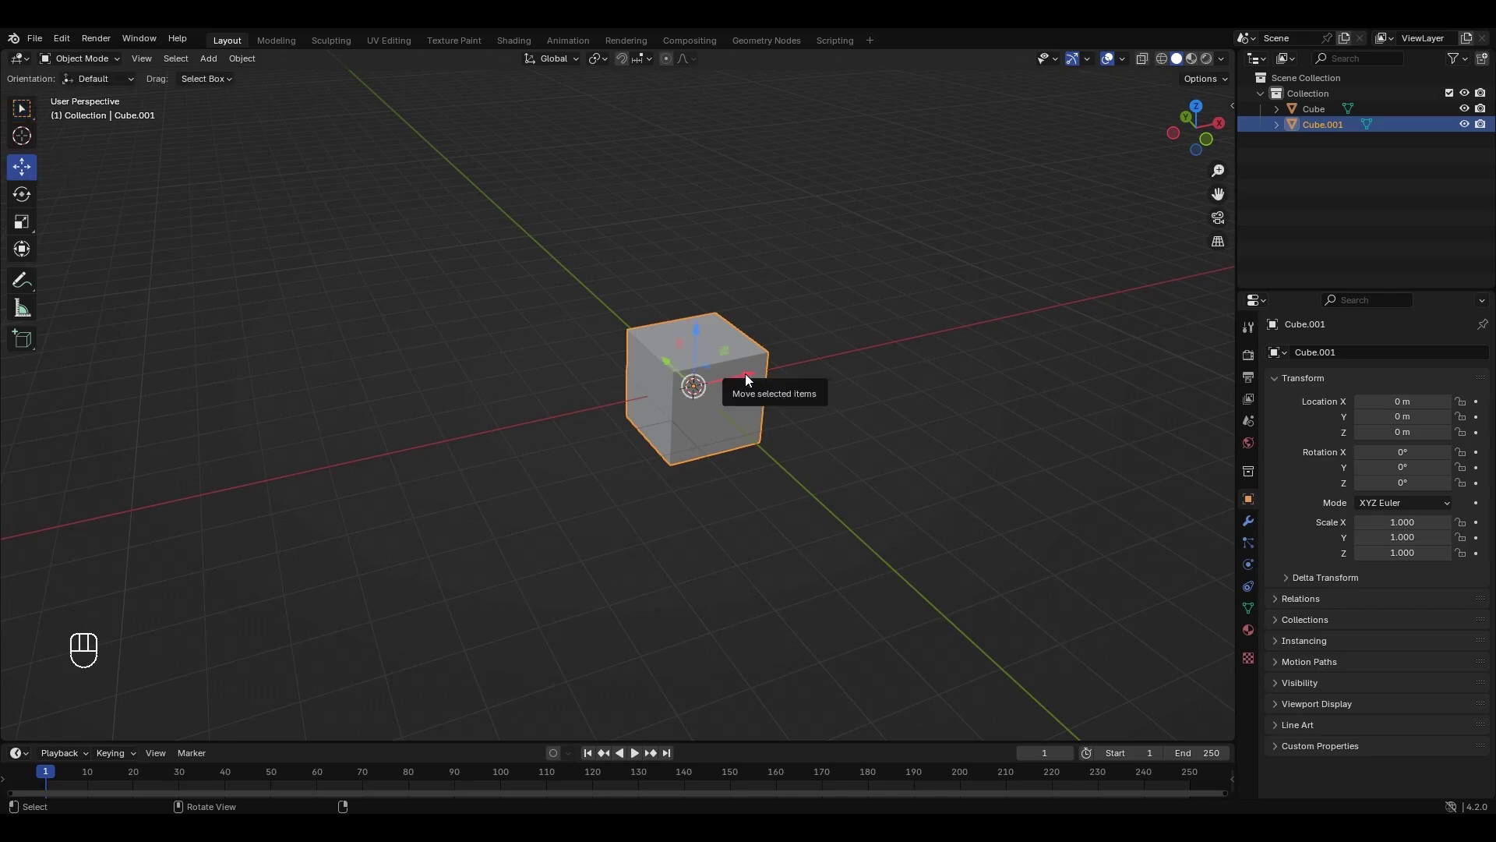
drag(745, 379, 965, 109)
click(861, 429)
scroll(863, 430, down, 2)
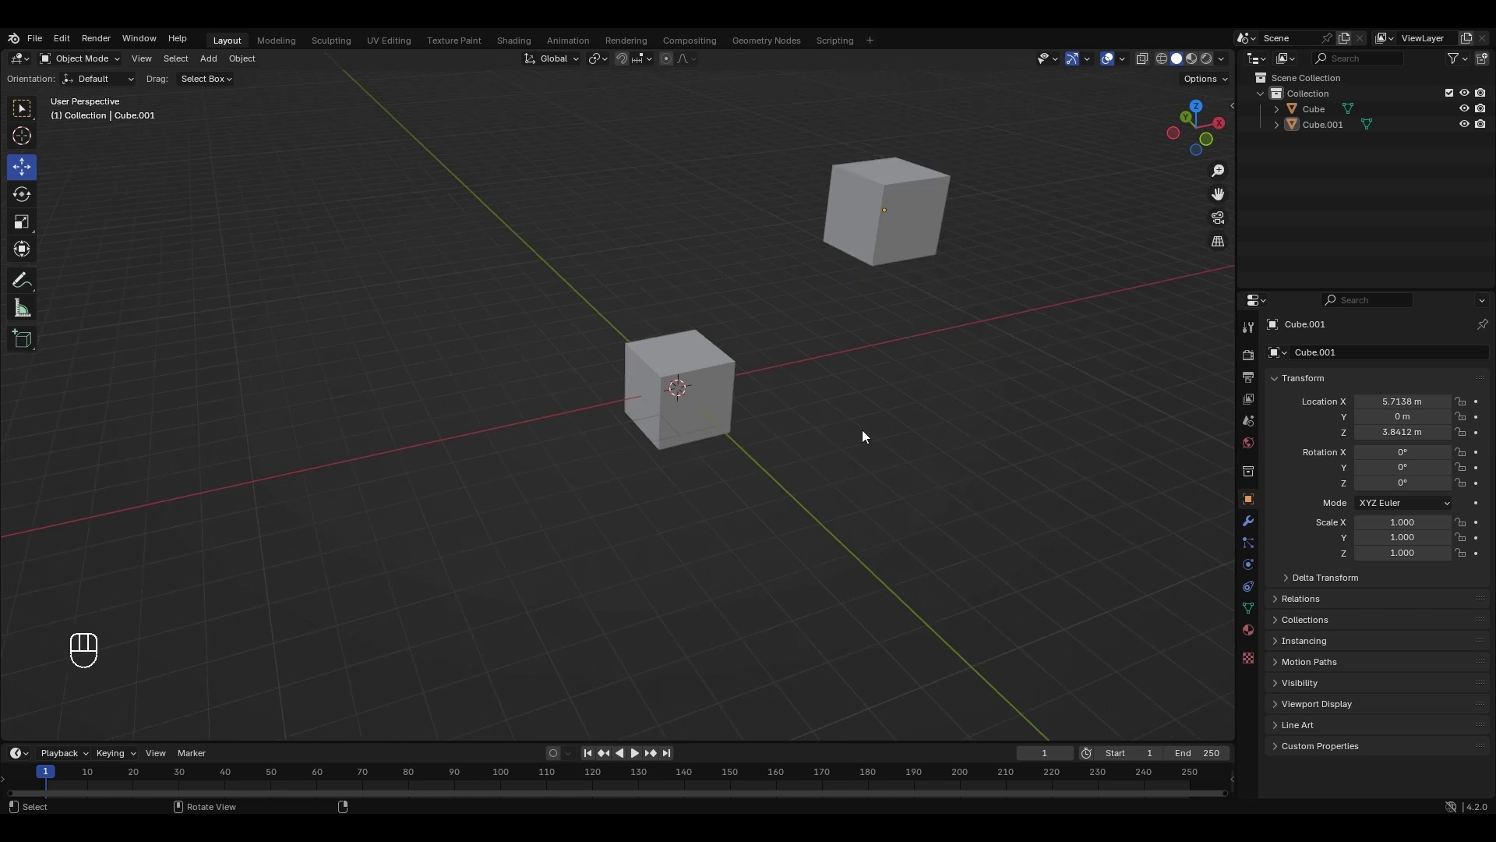
Select each of the two cubes in turn and orbit the viewport to view them from several angles.
click(669, 371)
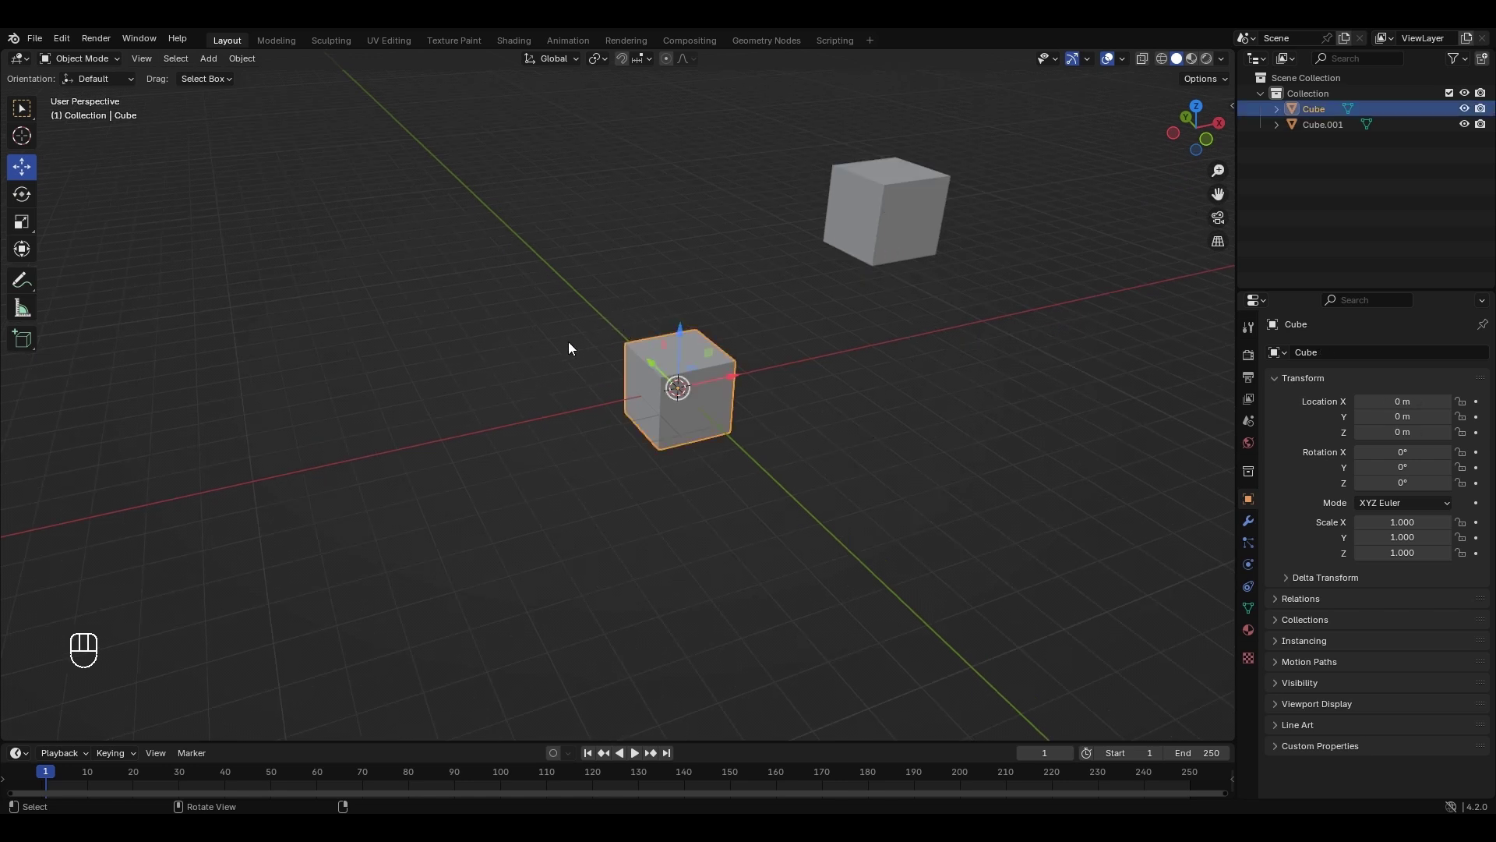
key(alt)
alt+drag(531, 340, 448, 304)
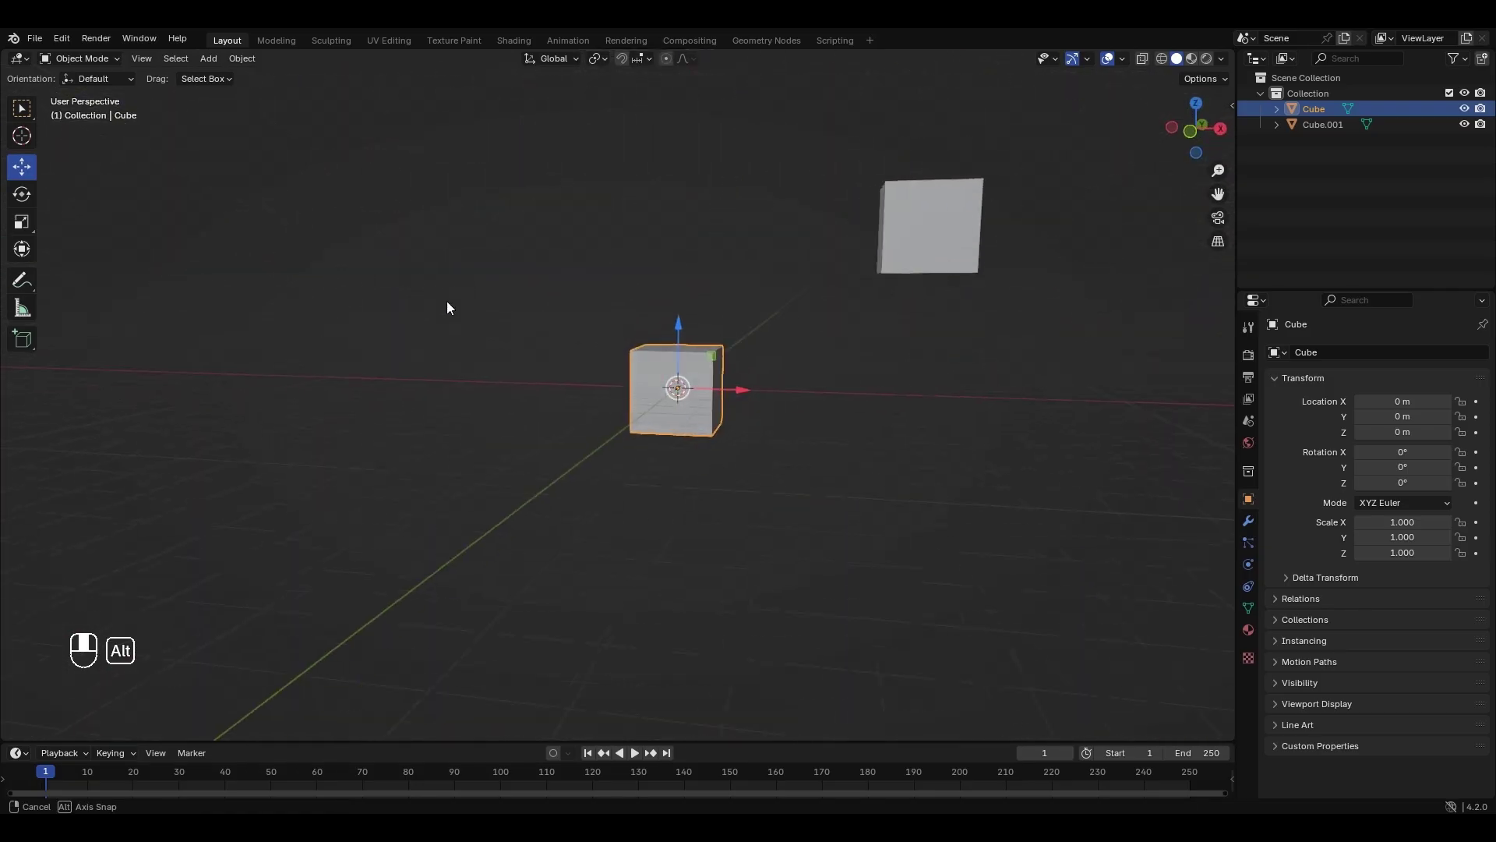
click(962, 239)
alt+drag(1058, 273, 1102, 306)
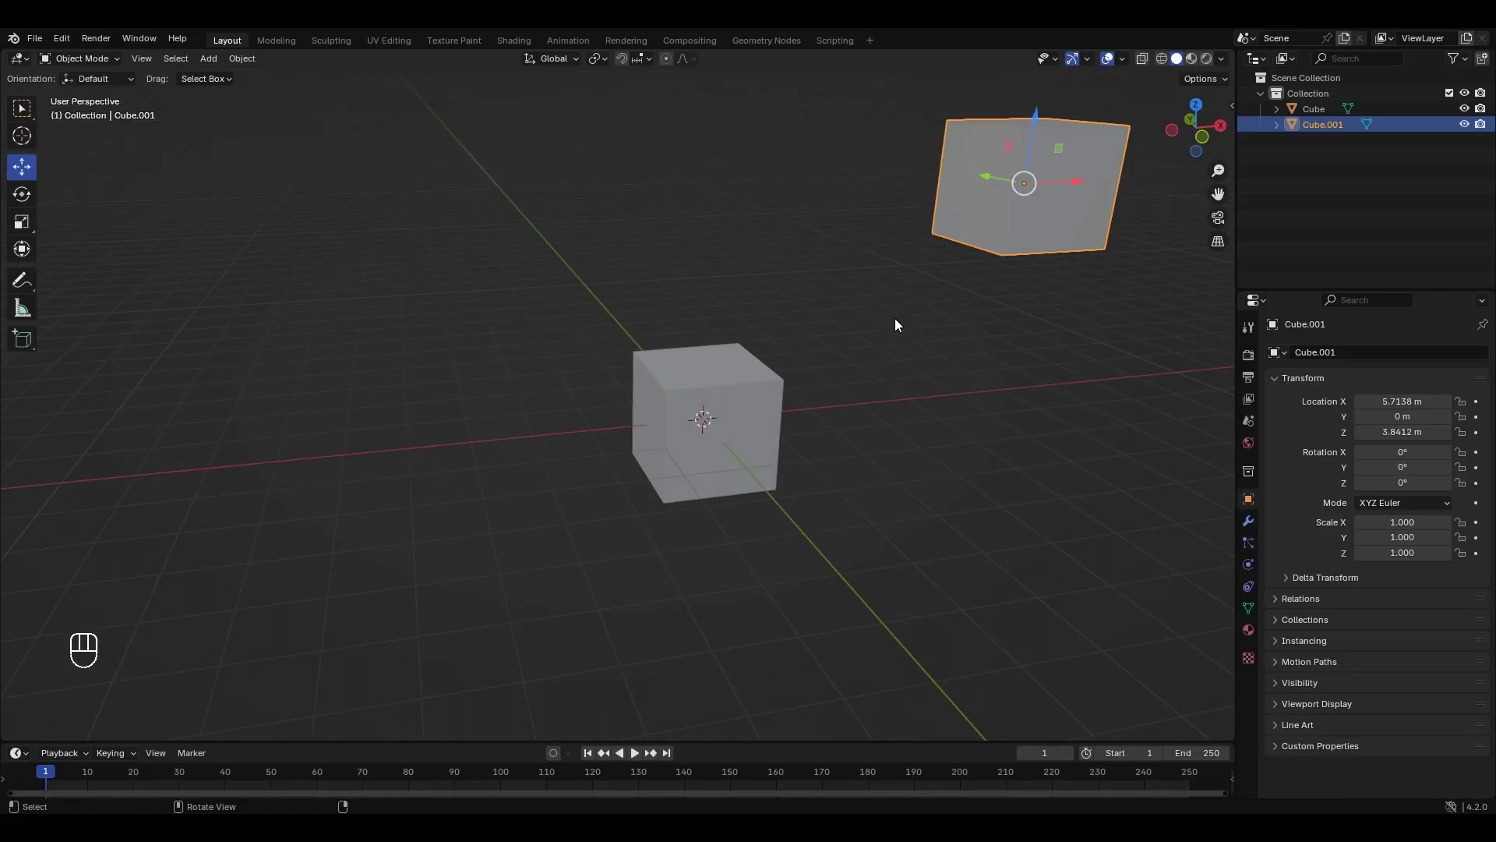
alt+drag(833, 356, 835, 384)
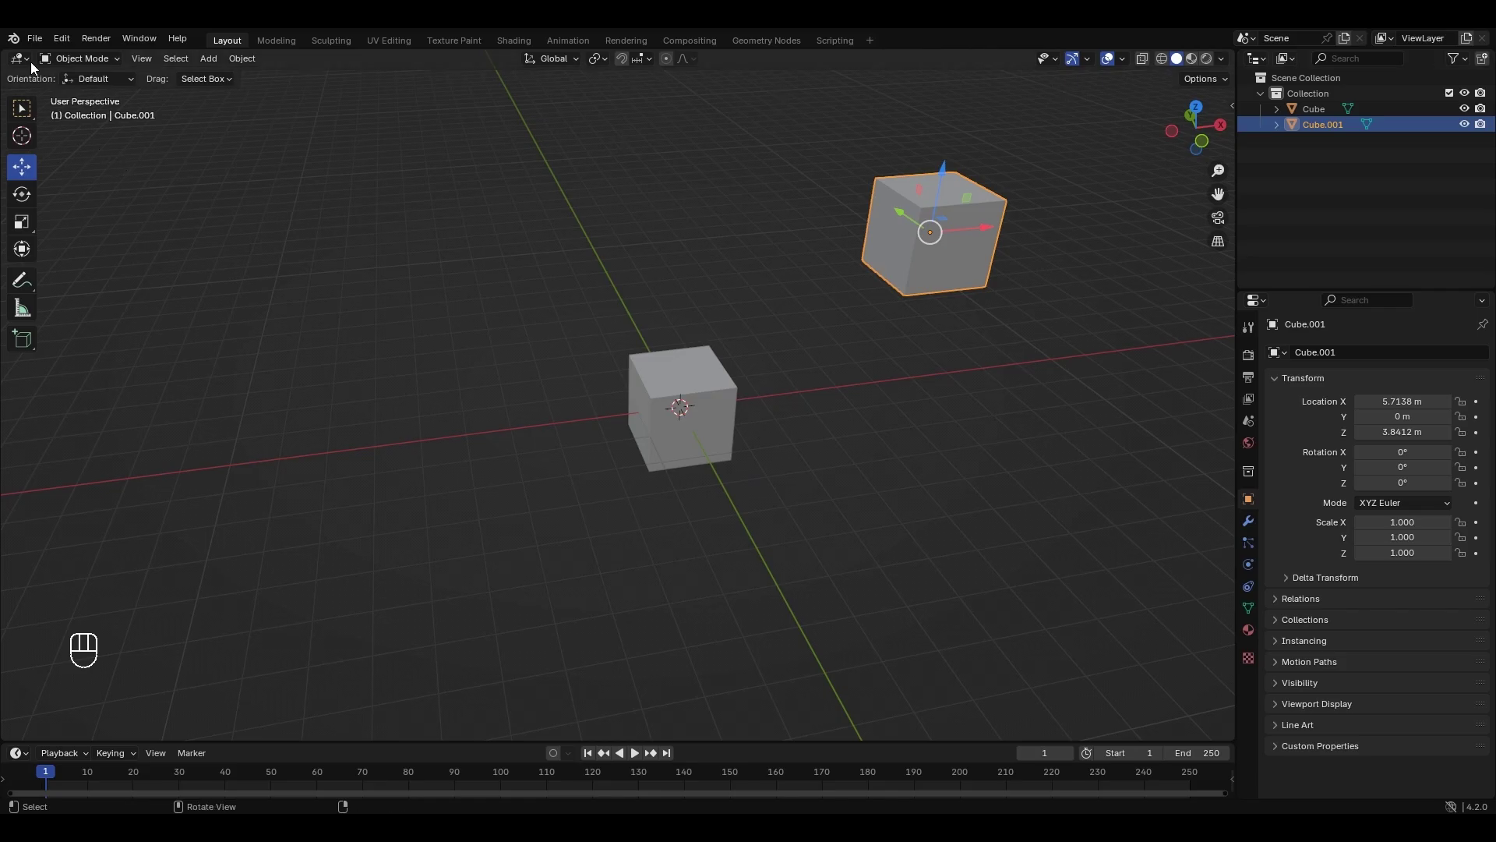
Start a new General file without saving the changes to the current scene.
click(35, 39)
mouse_move(56, 56)
click(215, 55)
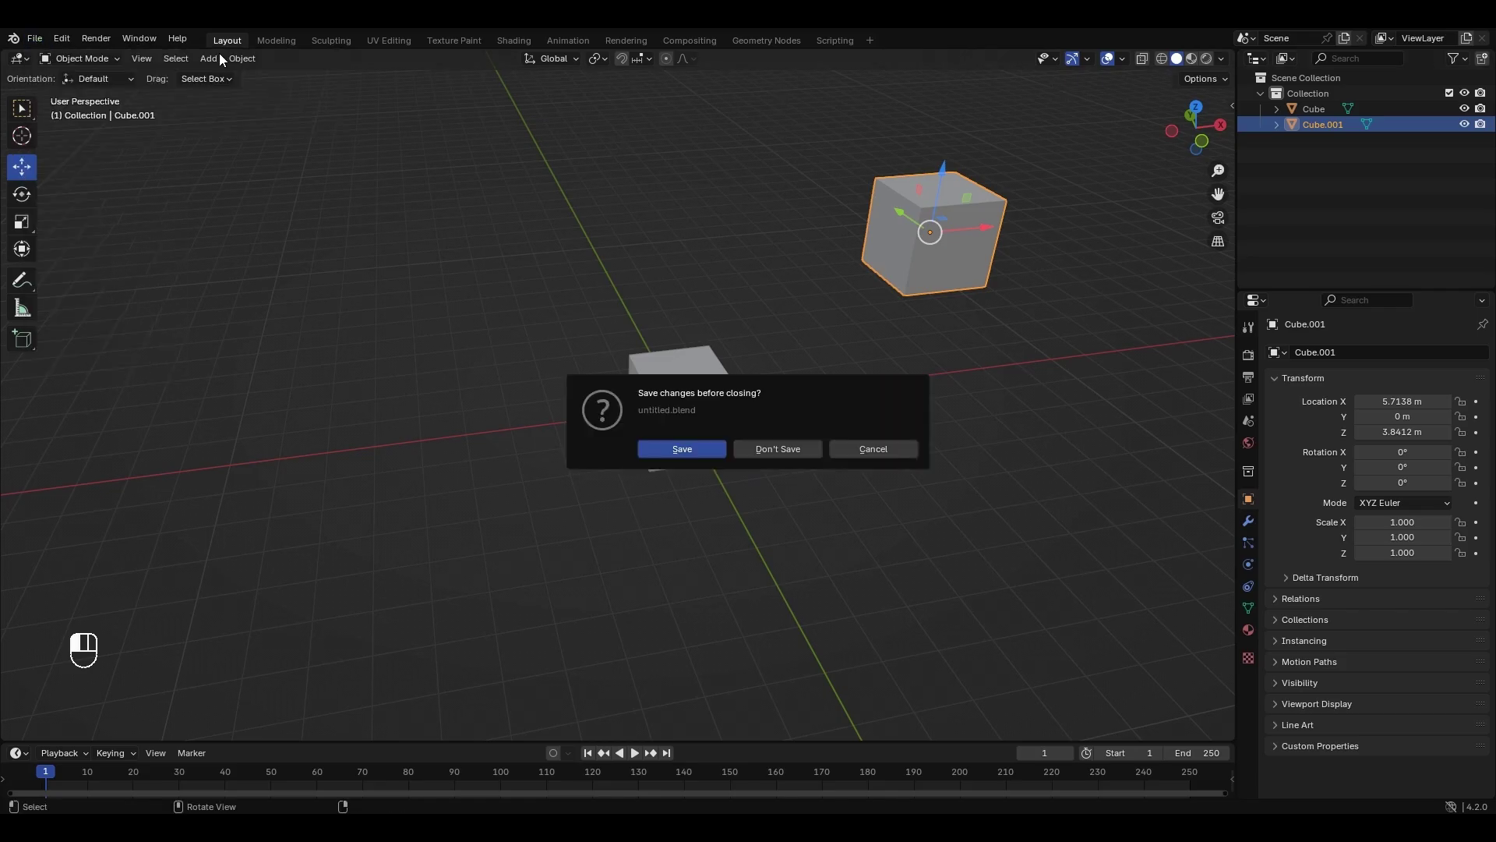
click(782, 451)
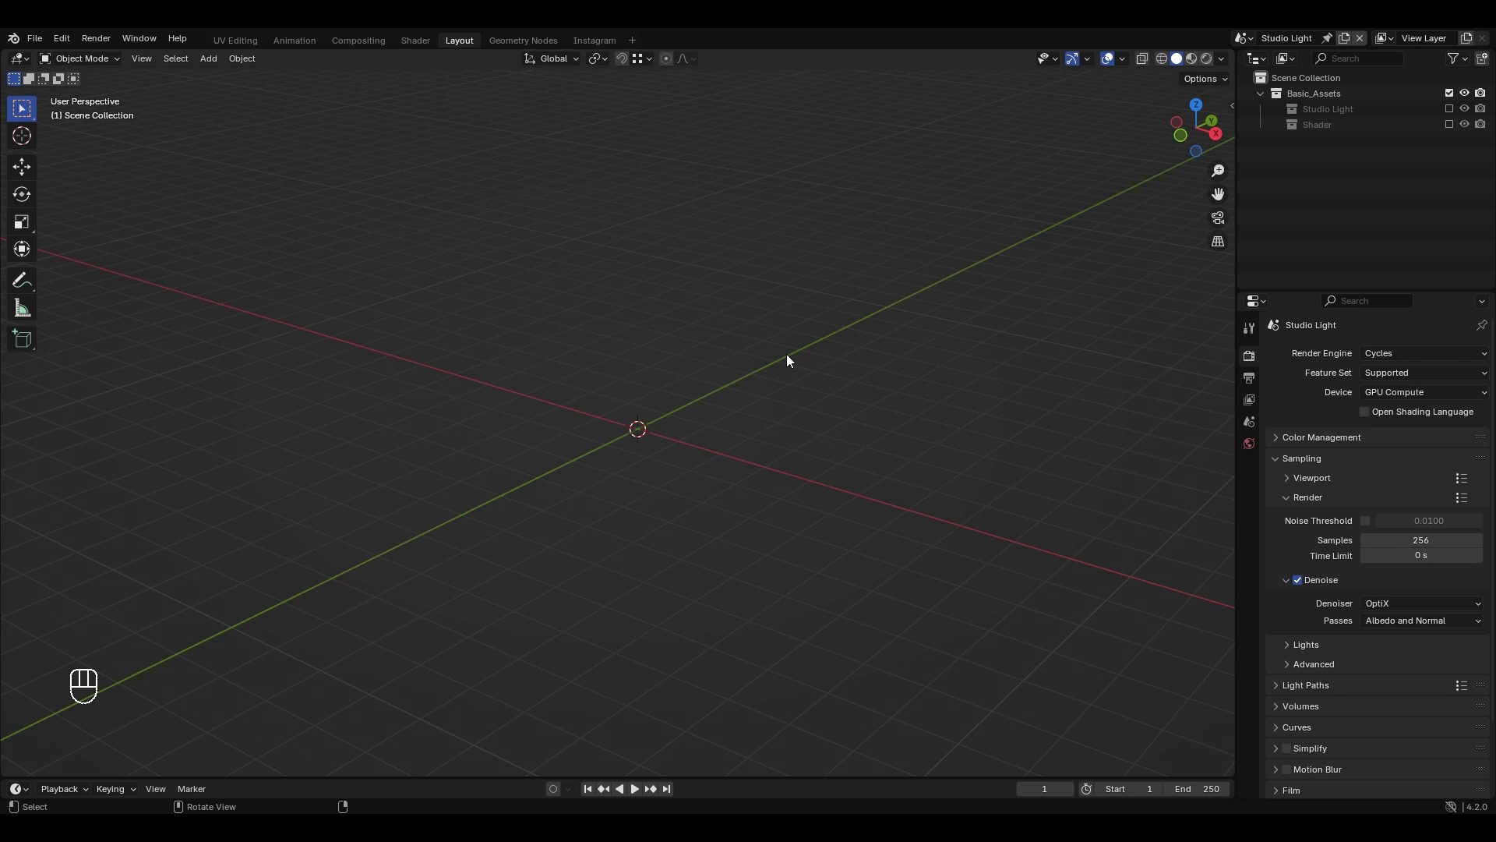
key(shift+a)
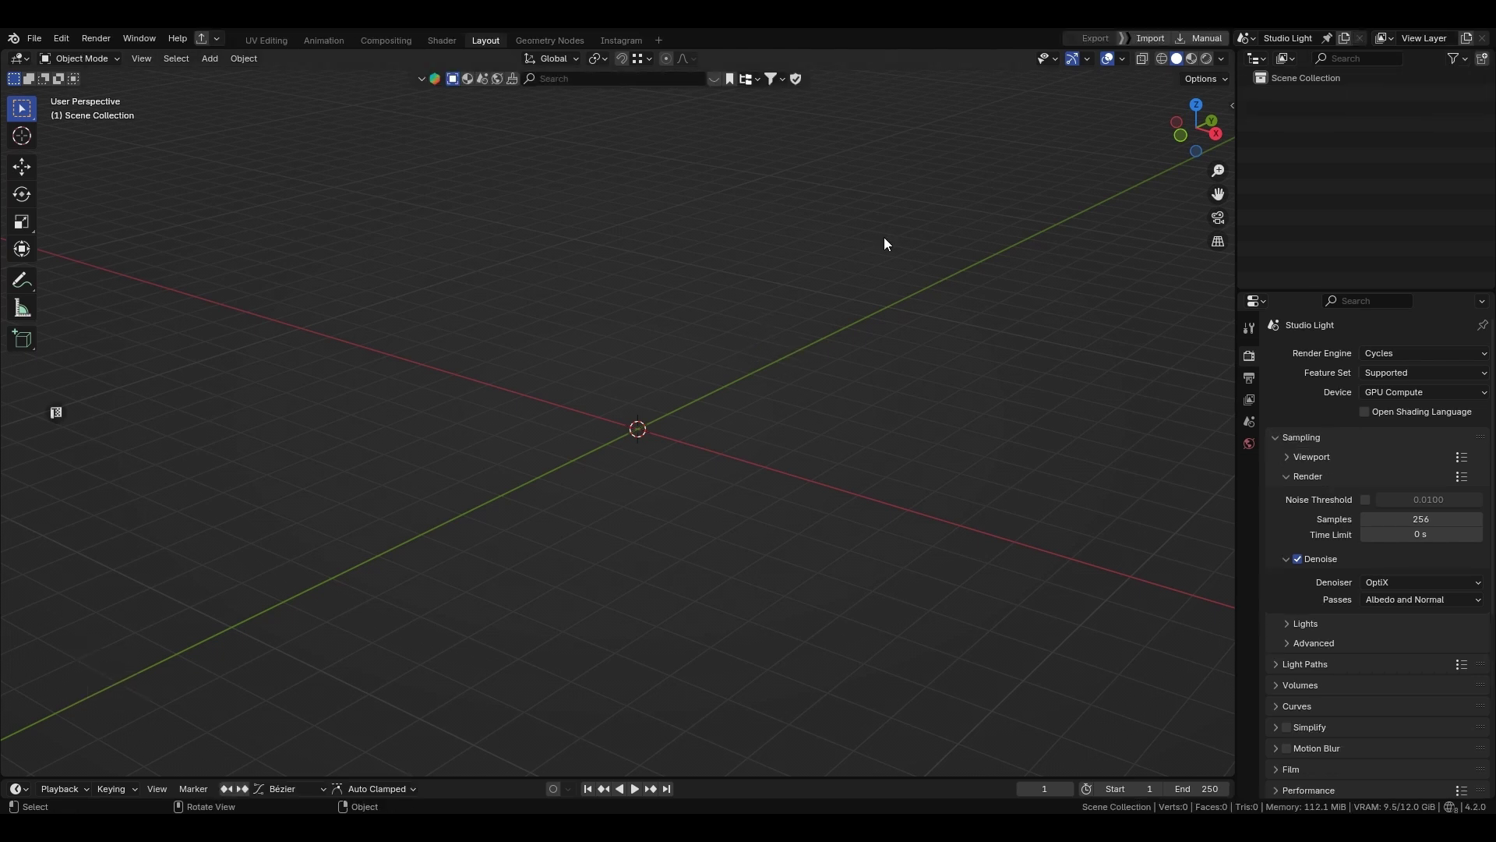
mouse_move(735, 428)
middle_down()
mouse_move(653, 431)
mouse_move(713, 428)
middle_up()
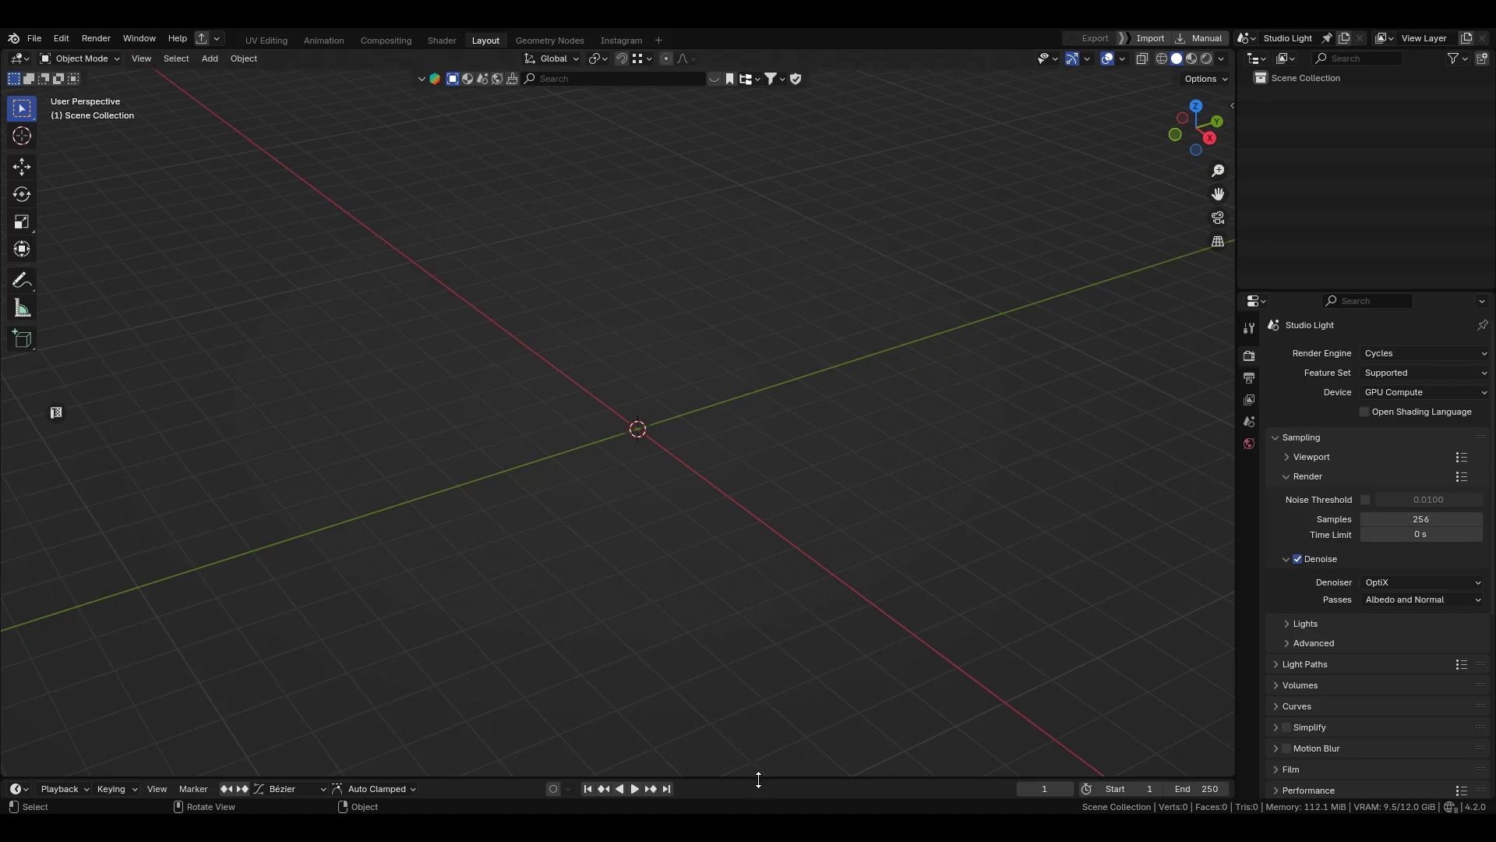
Look through the custom Instagram, Geometry Nodes and Shader workspaces.
click(624, 39)
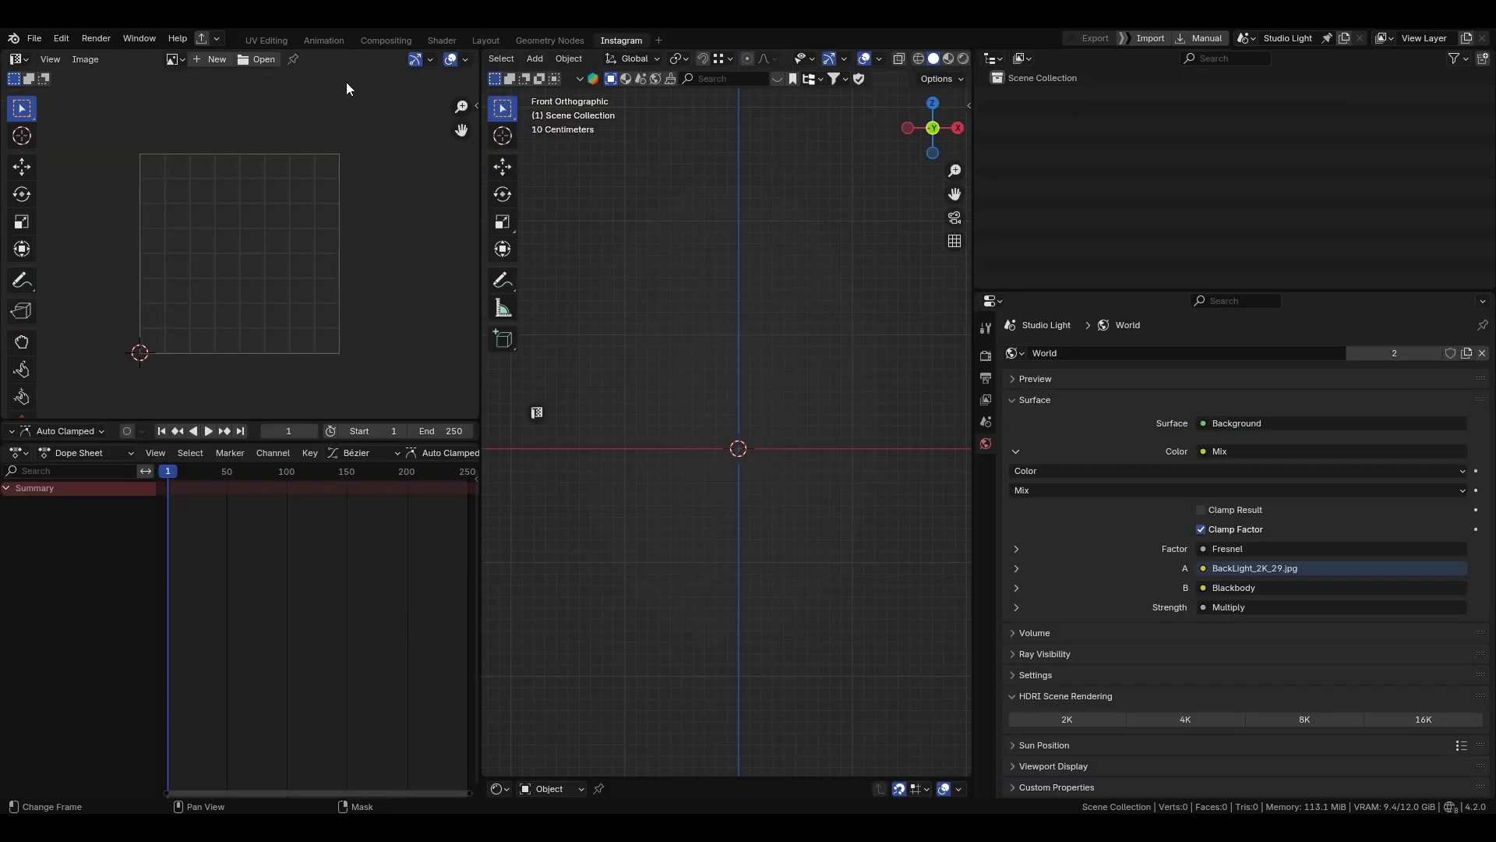
click(549, 40)
click(444, 40)
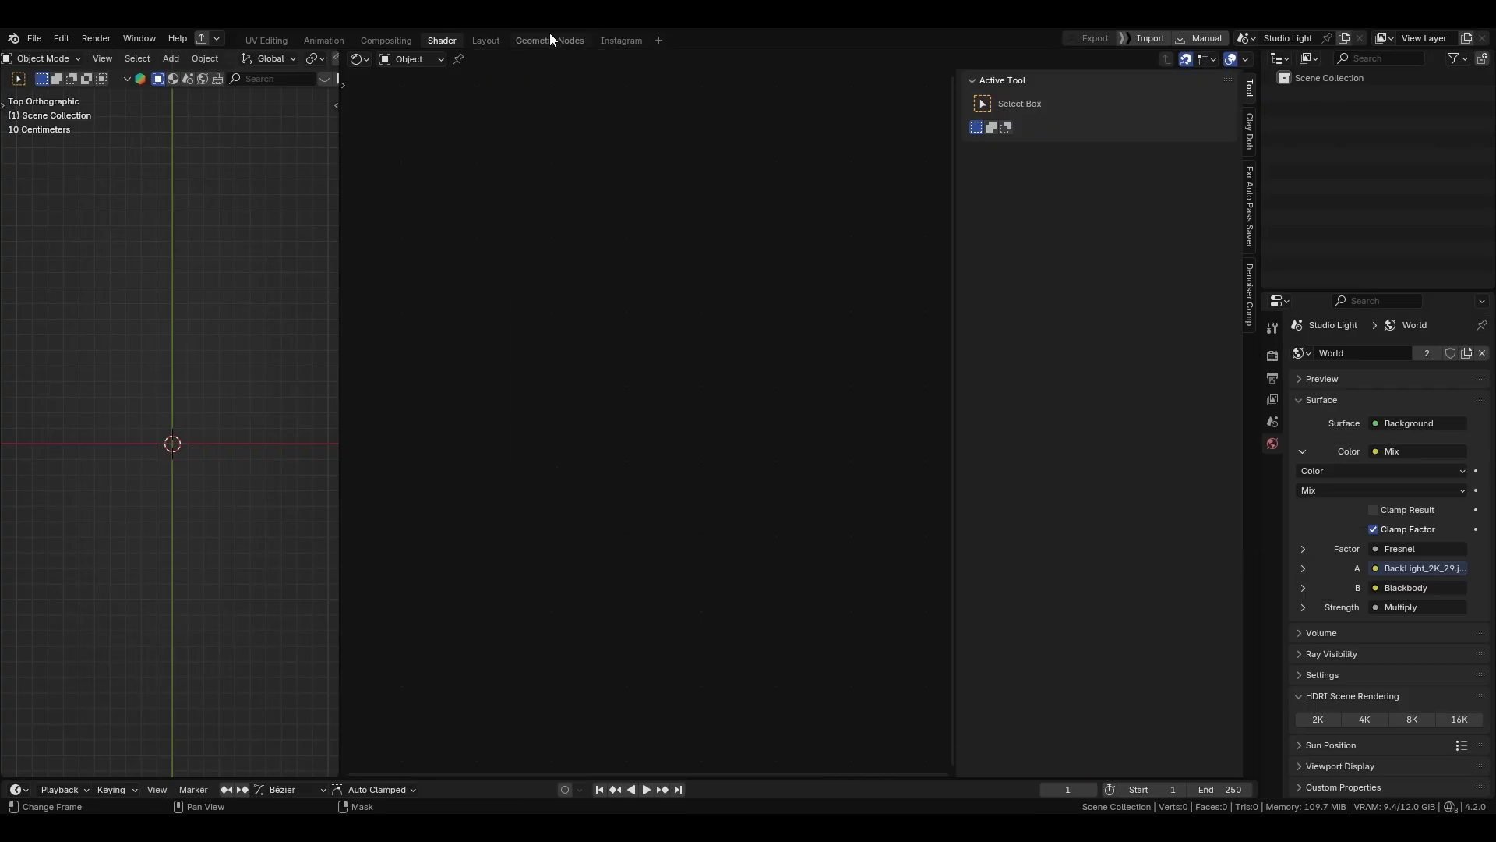
Switch to the Layout workspace and slightly widen the Outliner and Properties column.
click(491, 41)
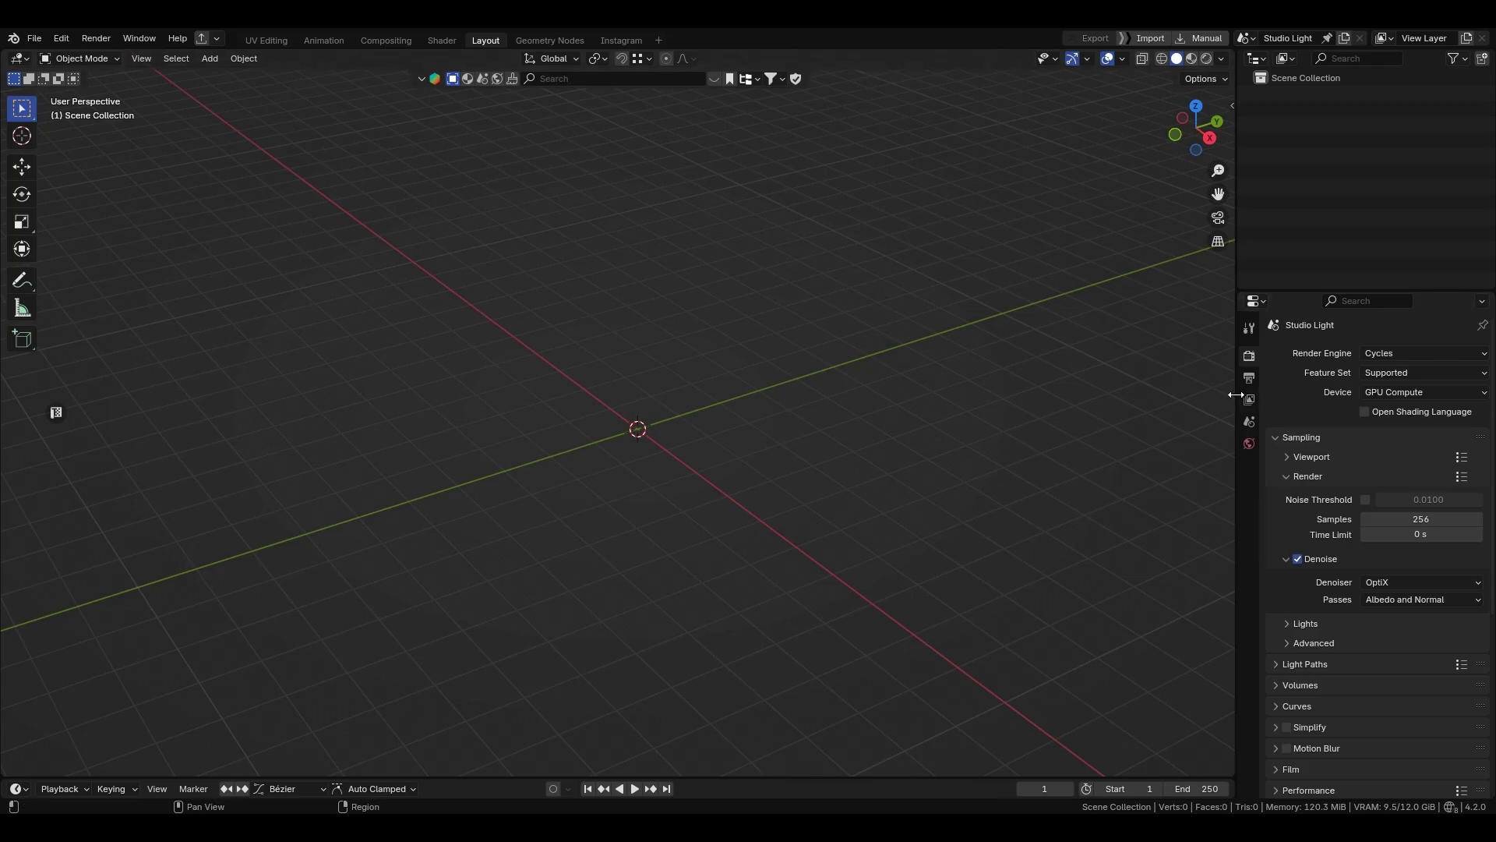
mouse_move(1237, 395)
mouse_down()
mouse_move(1259, 395)
mouse_move(1096, 393)
mouse_move(1245, 392)
mouse_move(1221, 393)
mouse_up()
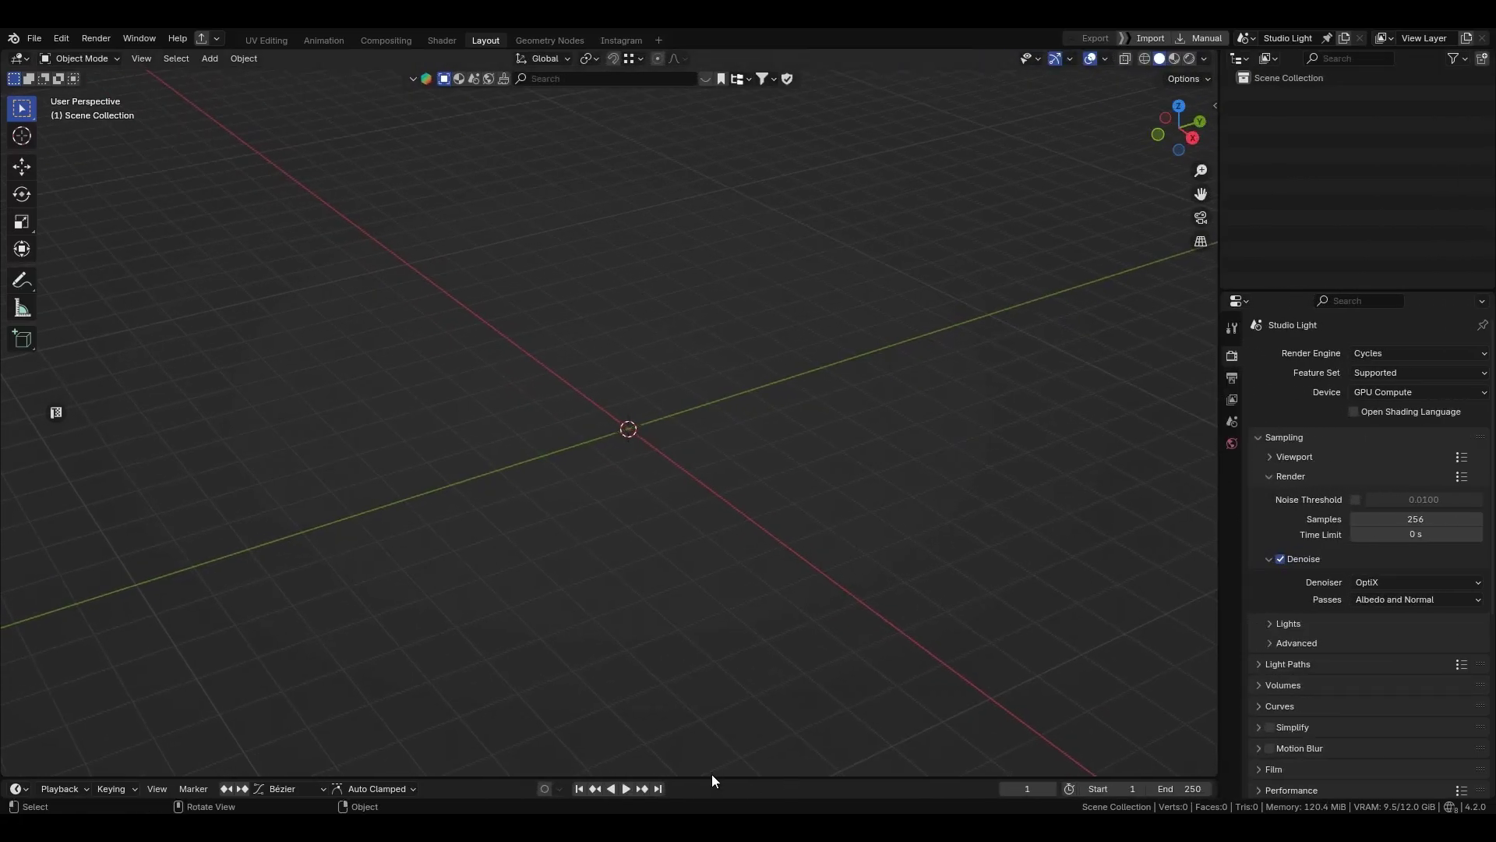
Enlarge the Timeline area and change it in turn to the Shader Editor, UV Editor and 3D Viewport.
drag(712, 775, 760, 563)
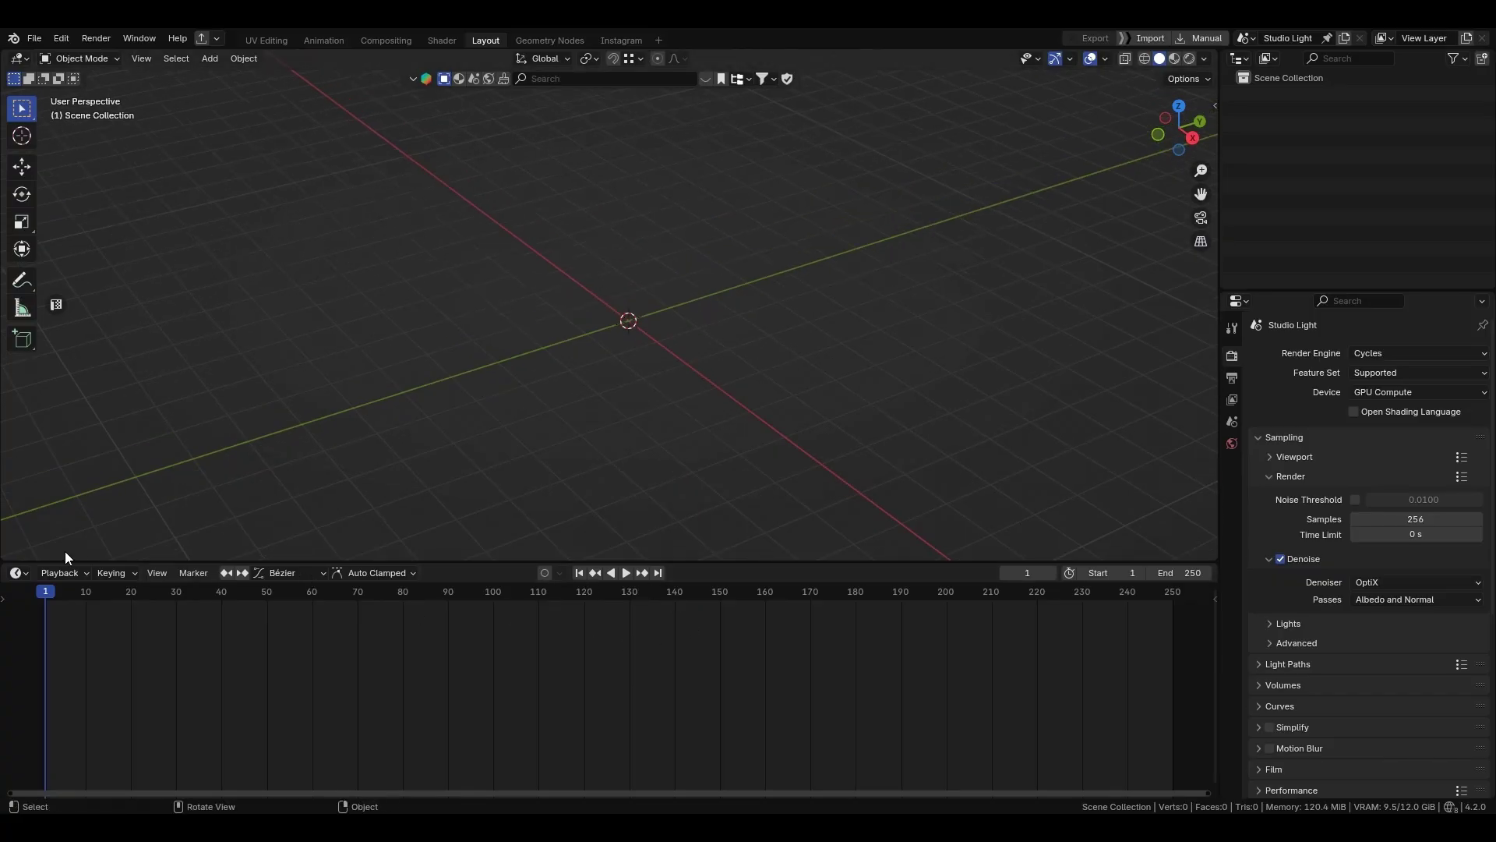
click(24, 577)
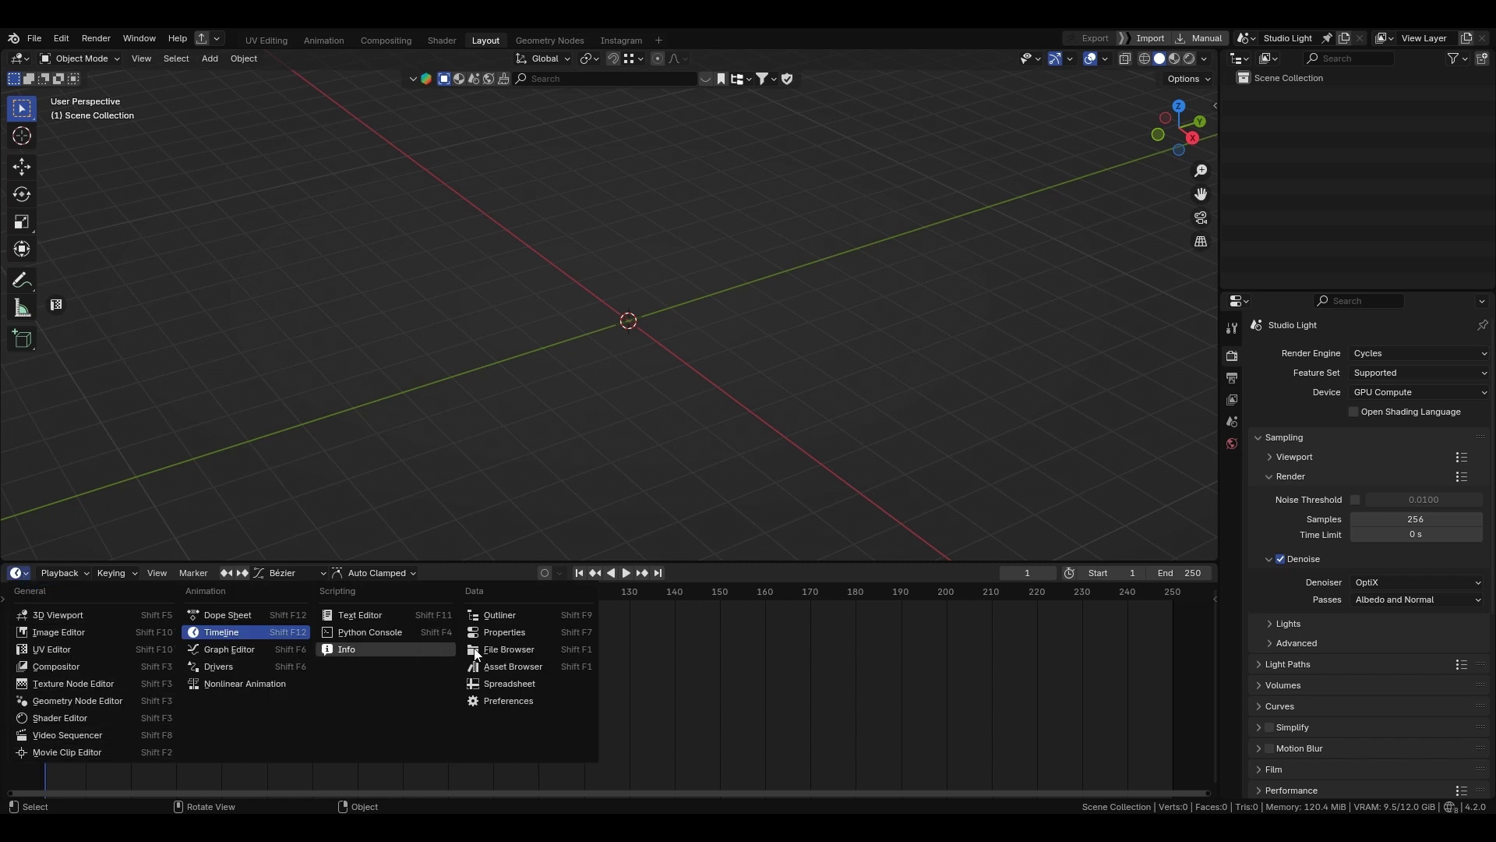
click(86, 716)
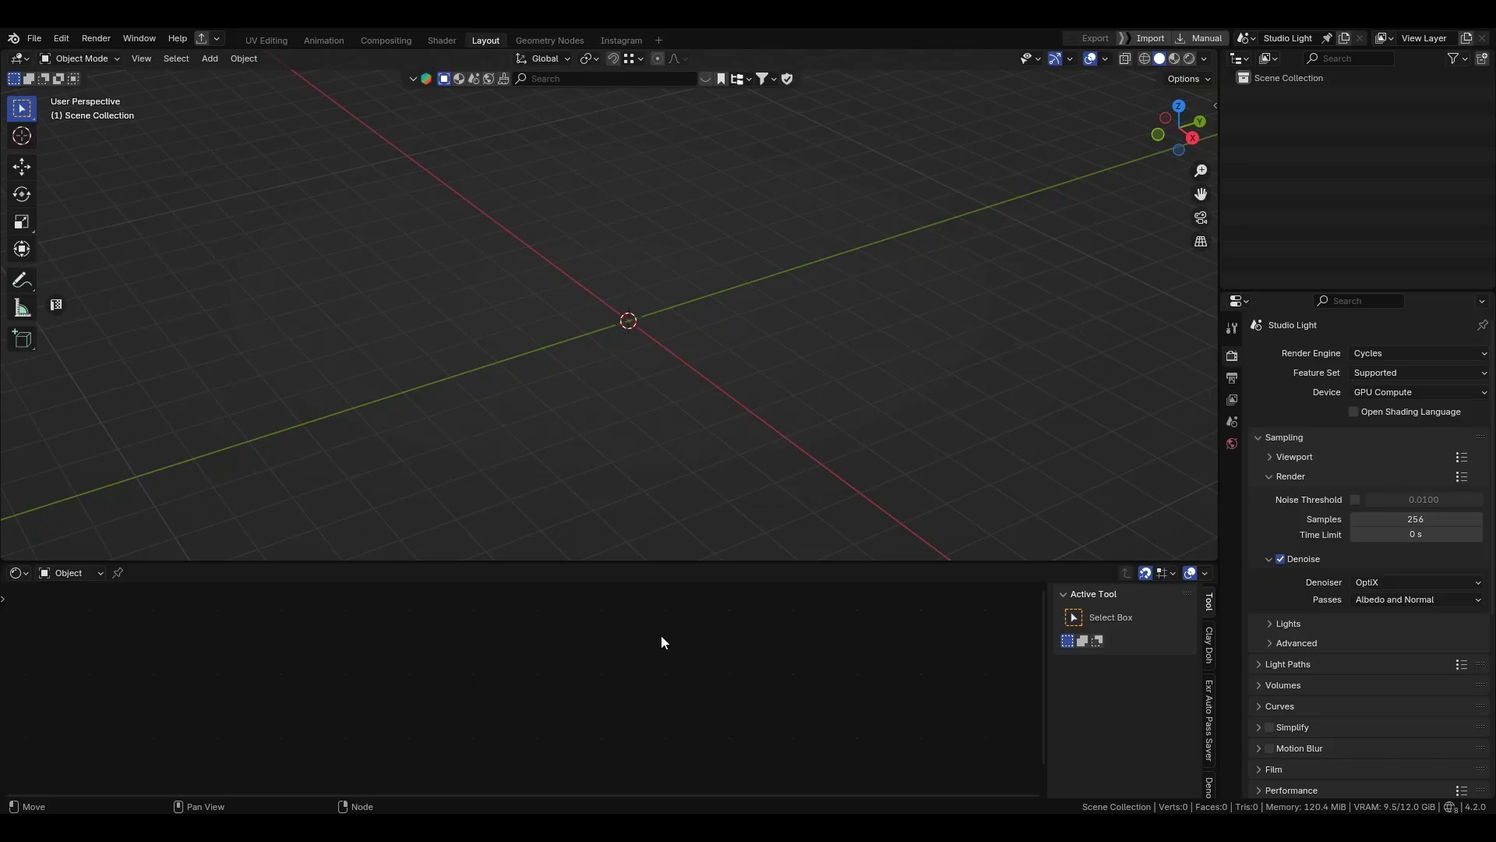
click(18, 572)
click(74, 654)
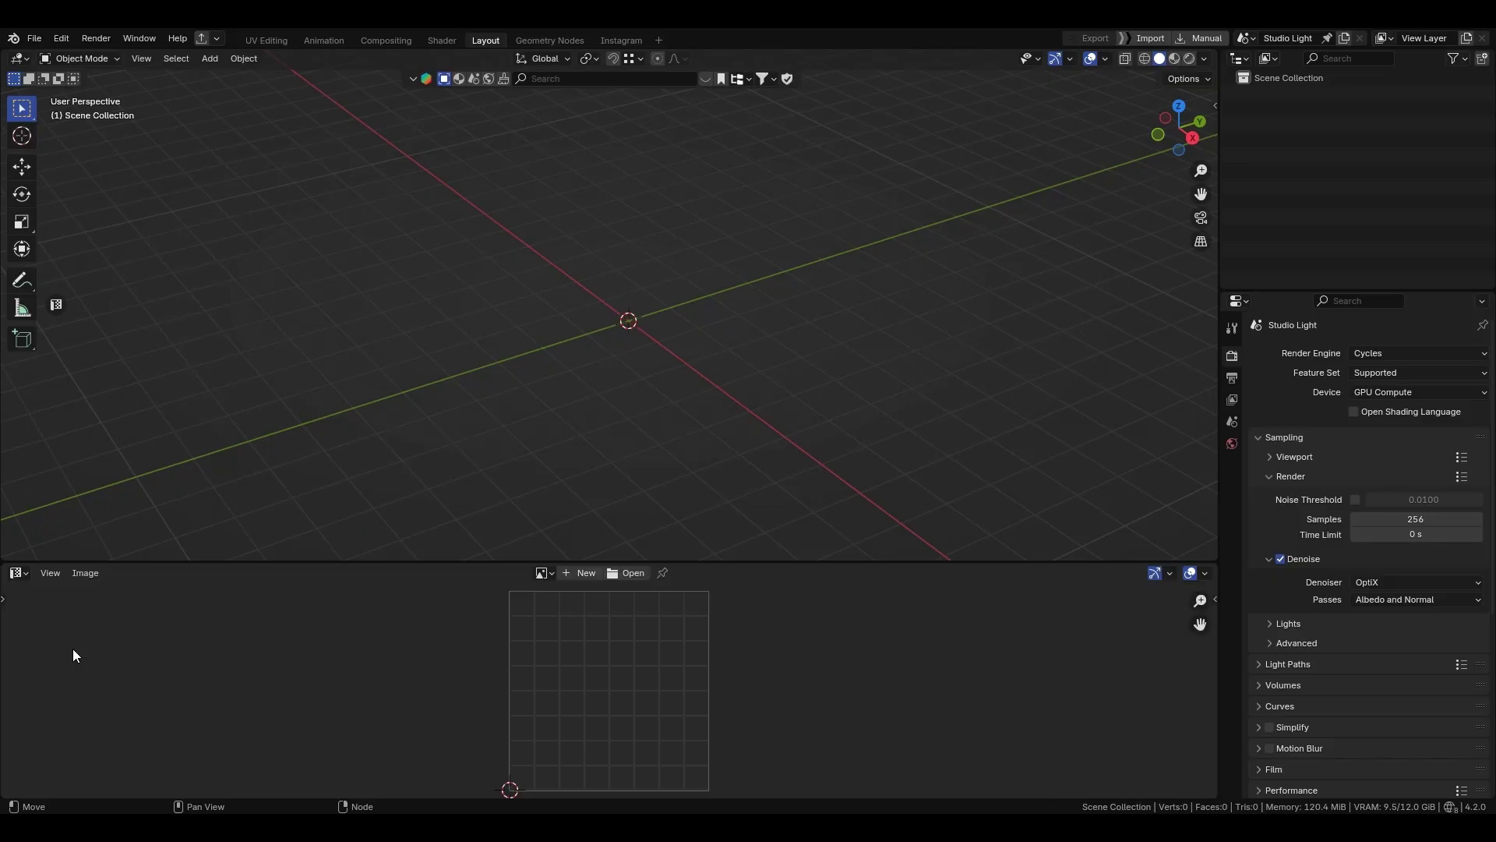
click(18, 573)
click(50, 616)
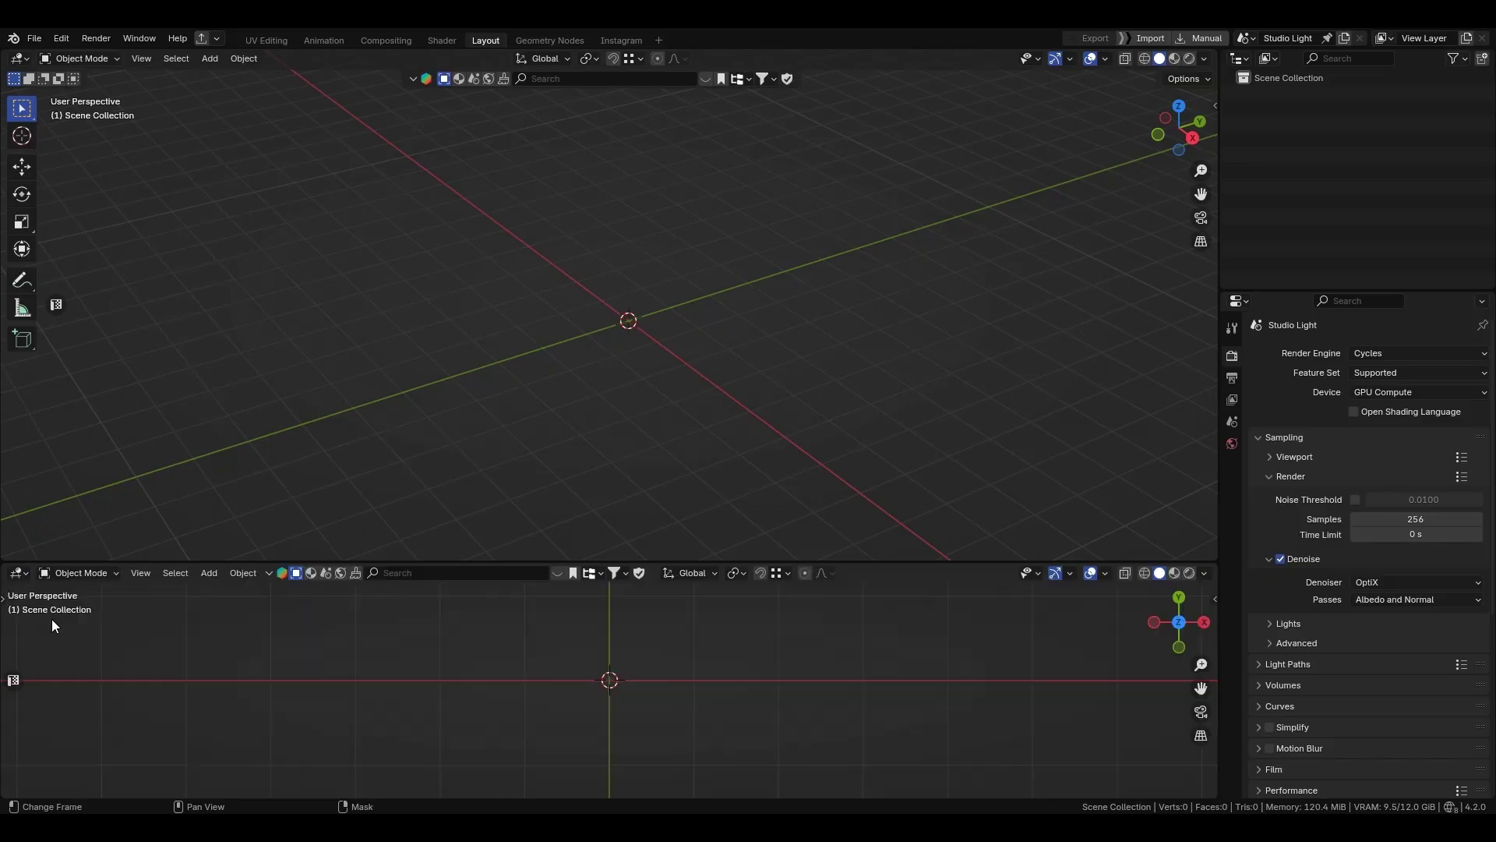
Change the area below the main viewport back to a Timeline and shrink it to its header.
click(19, 573)
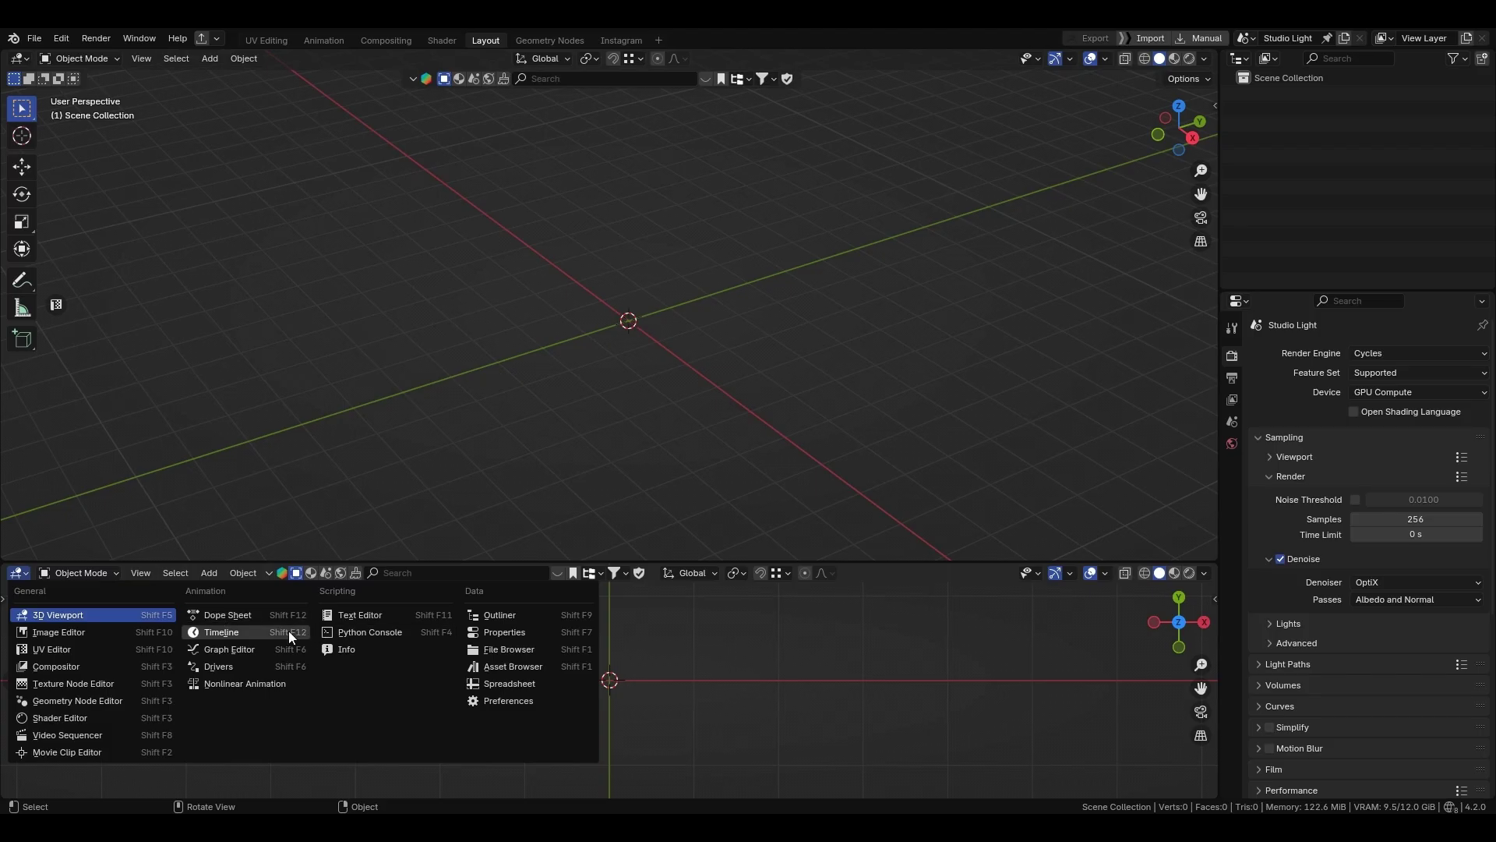
click(234, 632)
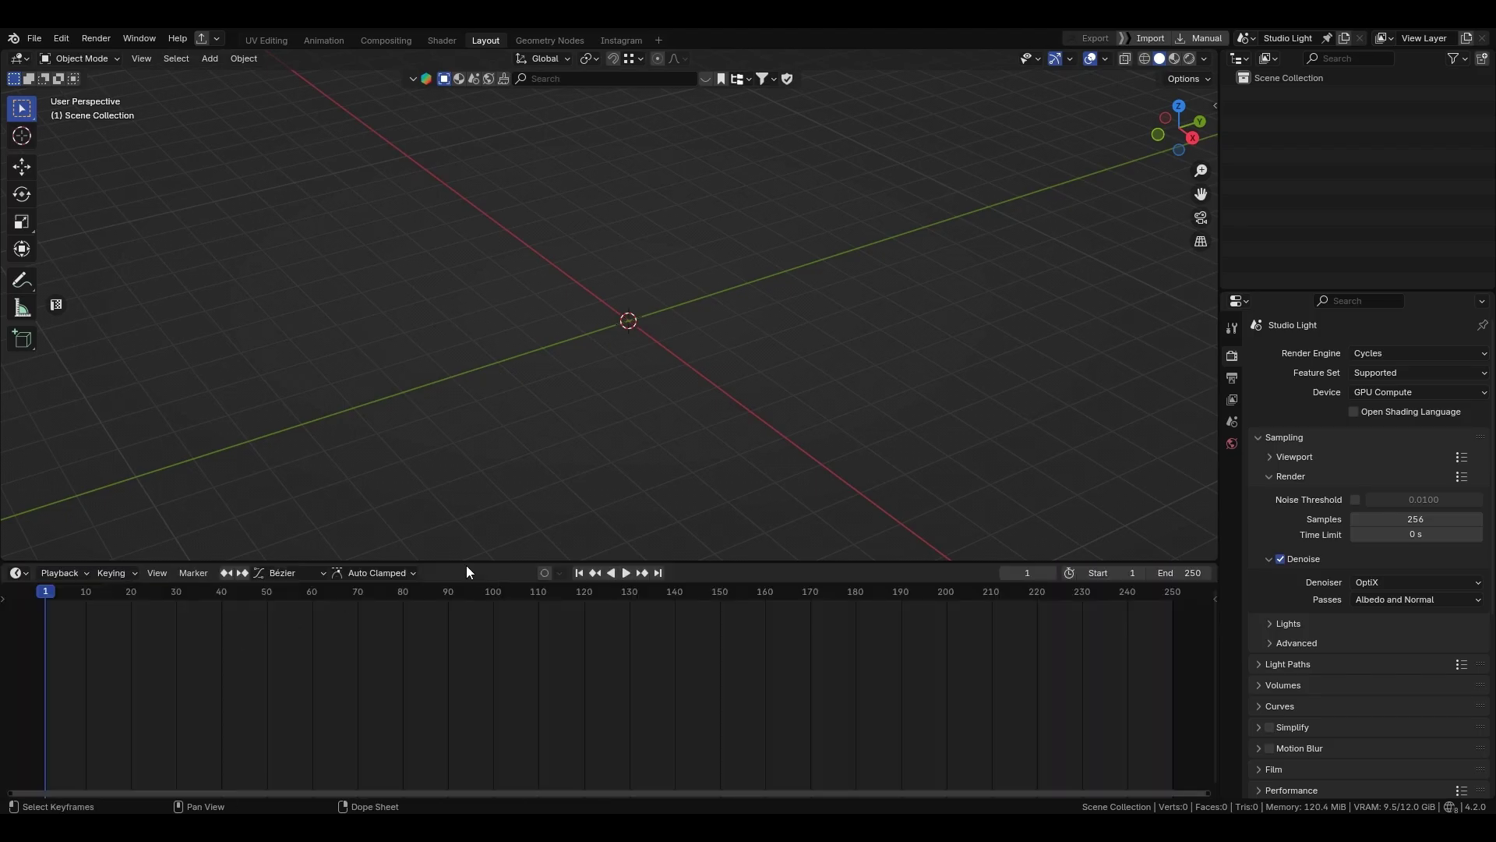
drag(463, 562, 462, 782)
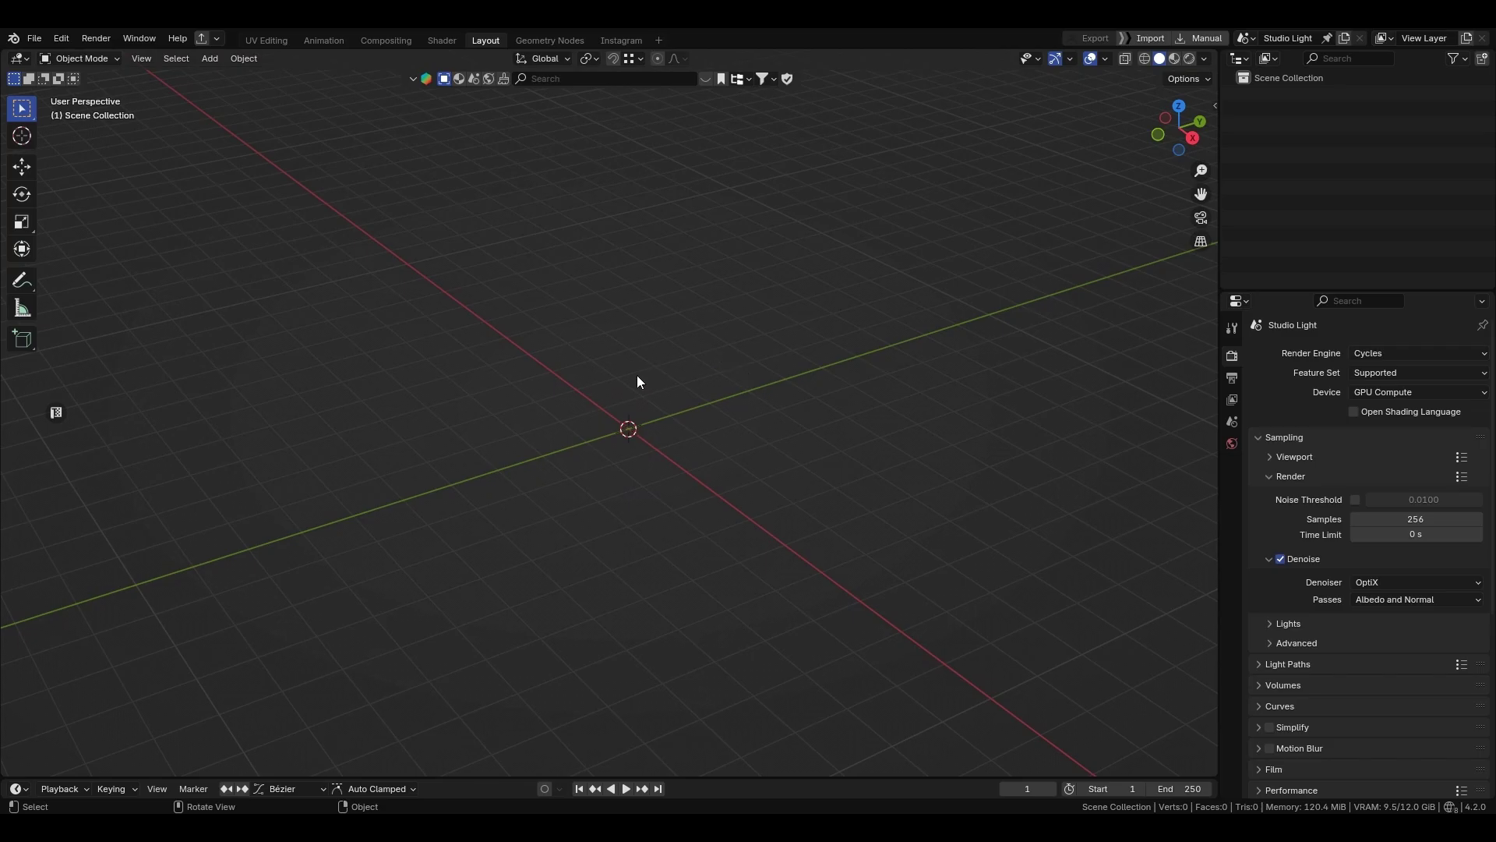
Look at the render device options, and orbit and pan the empty viewport around the scene origin.
click(1404, 391)
click(1386, 427)
mouse_move(731, 387)
middle_down()
mouse_move(689, 374)
mouse_move(774, 404)
mouse_move(713, 408)
middle_up()
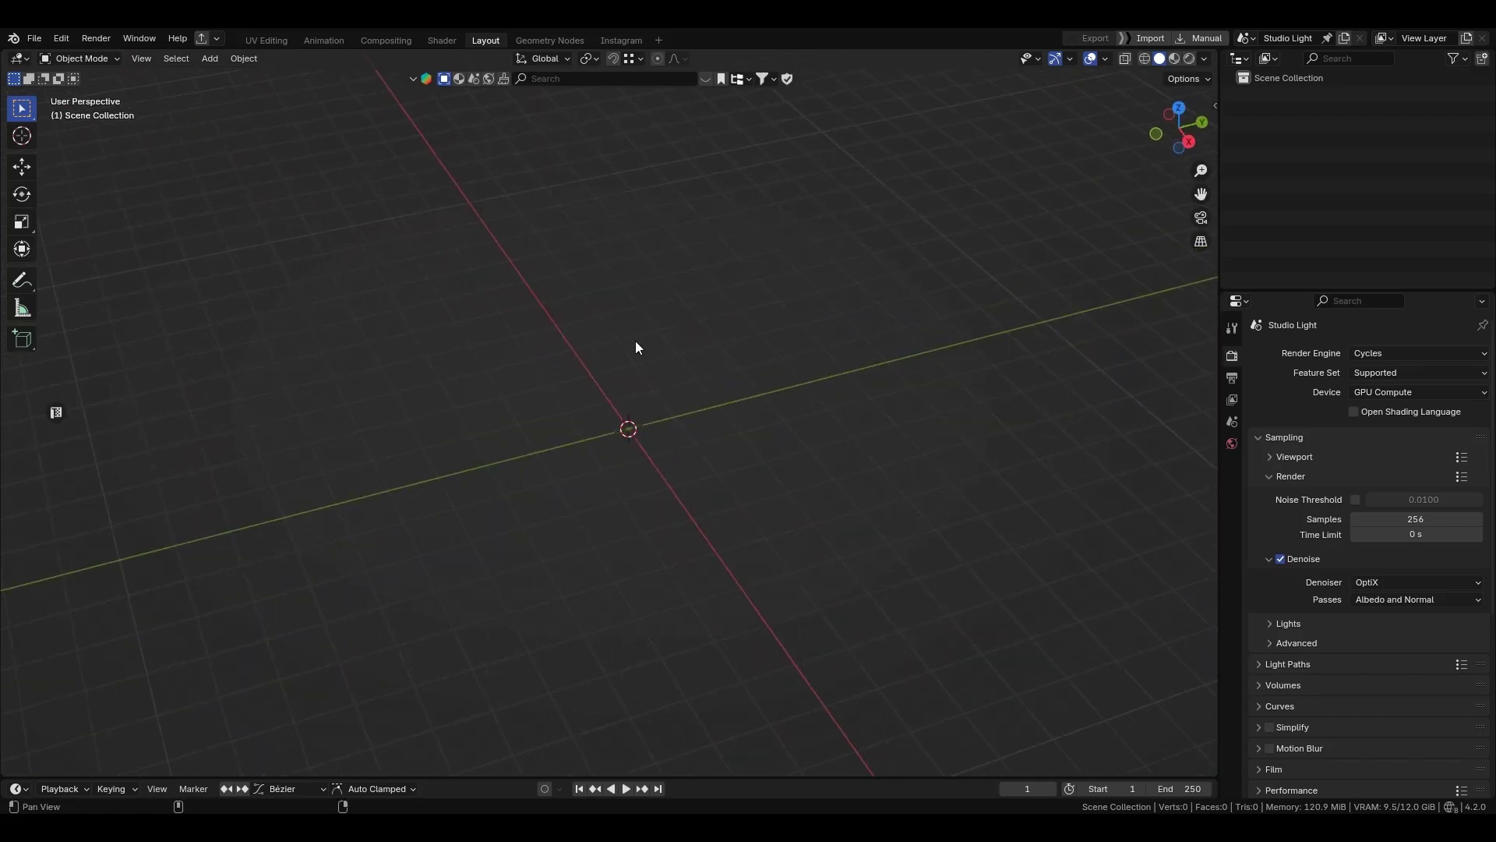
shift+middle_drag(706, 333, 770, 362)
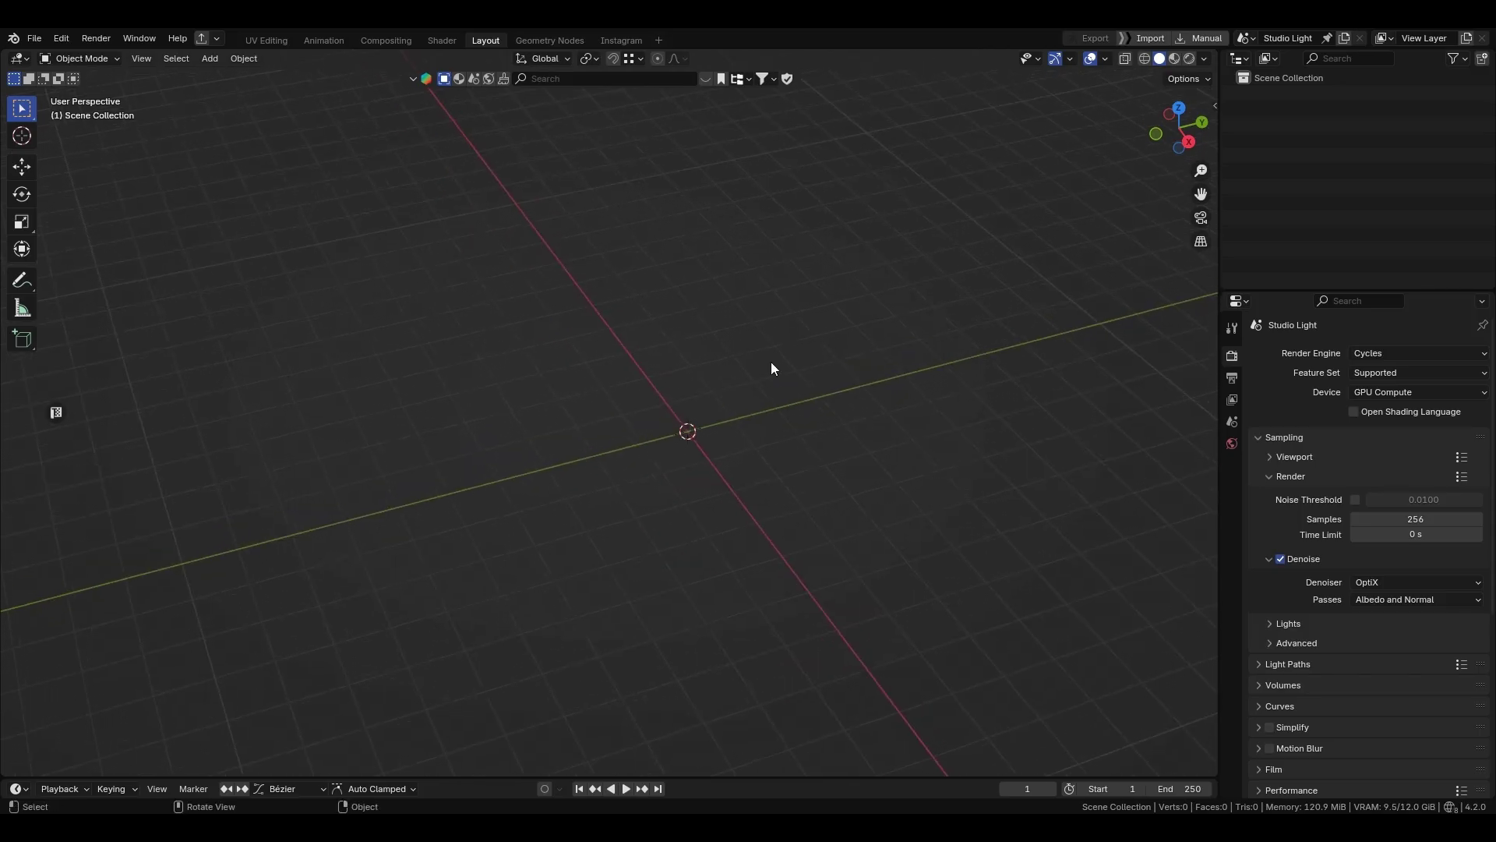